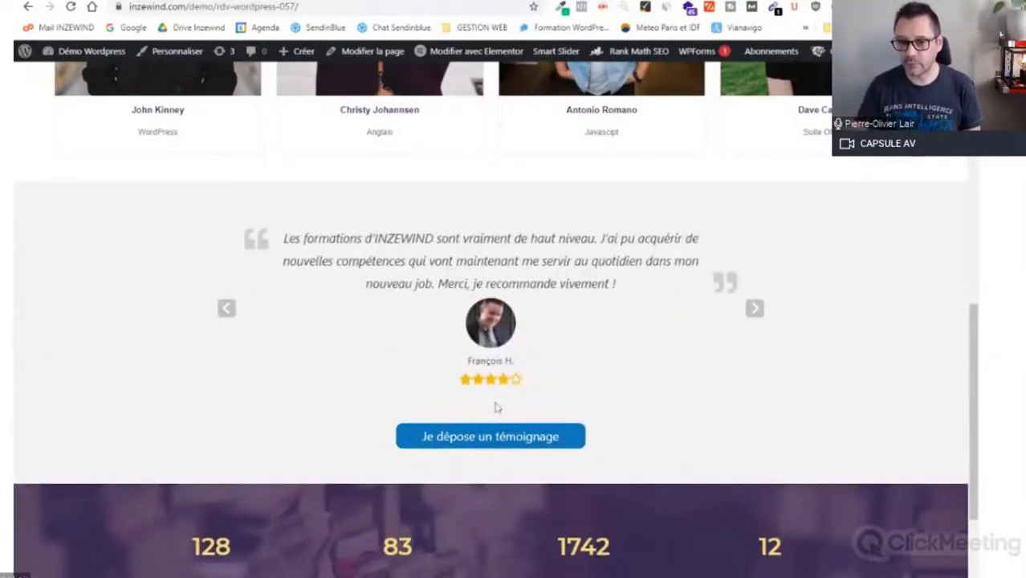
Open the testimonial submission form from the demo page and review its fields from name and rating to photo upload.
click(472, 442)
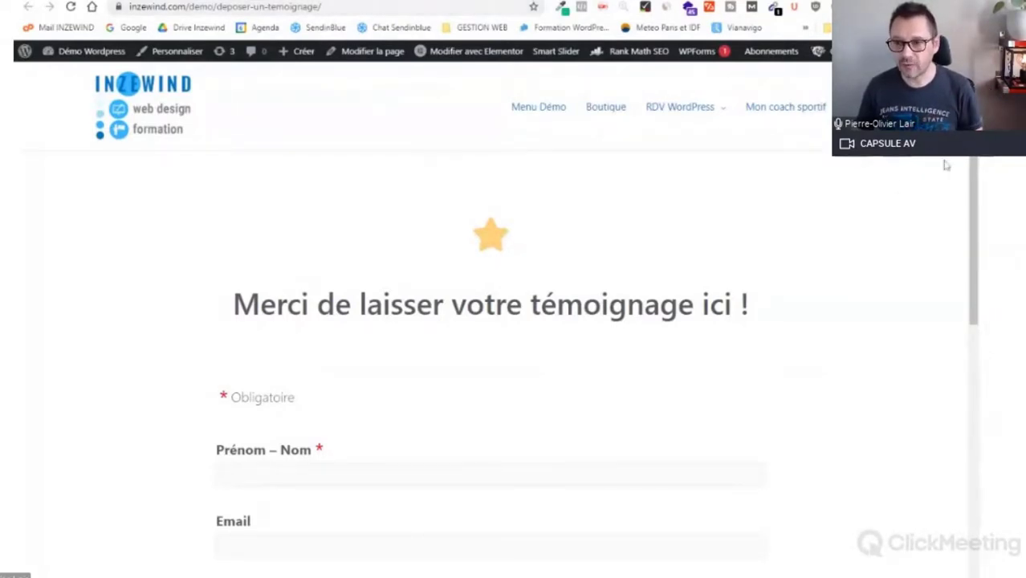
scroll(974, 188, down, 1)
drag(974, 188, 974, 215)
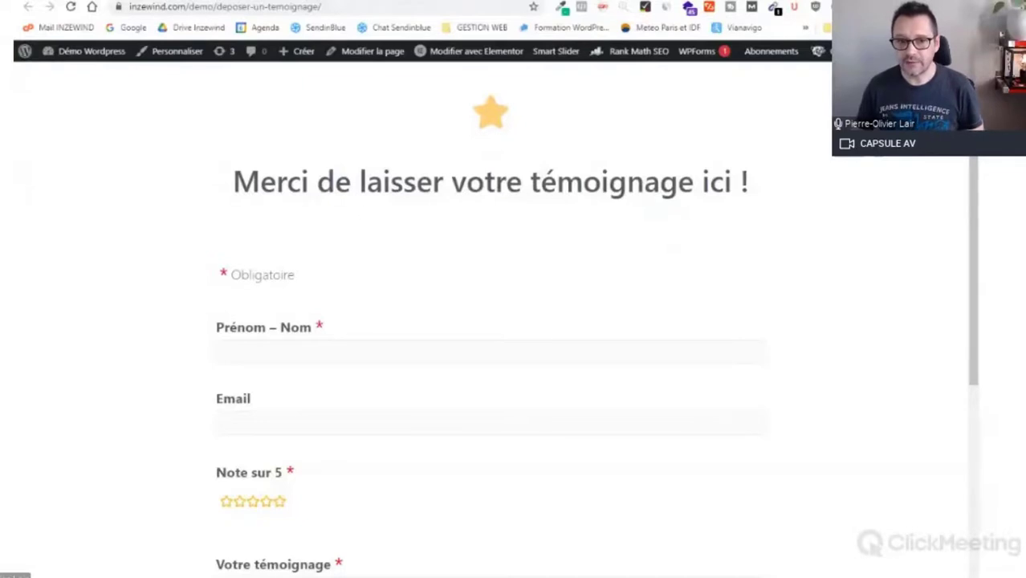
scroll(573, 253, down, 2)
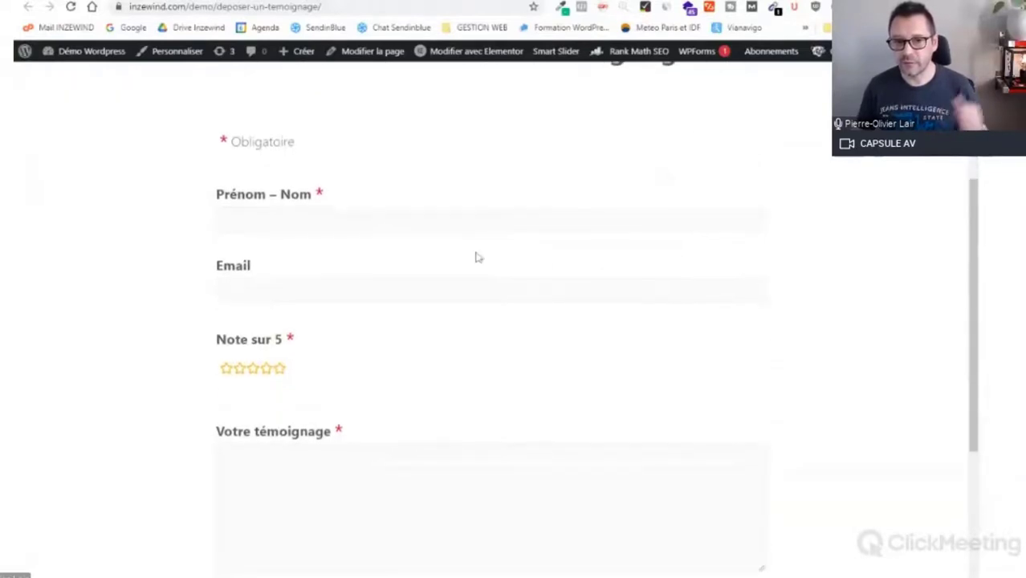
click(317, 291)
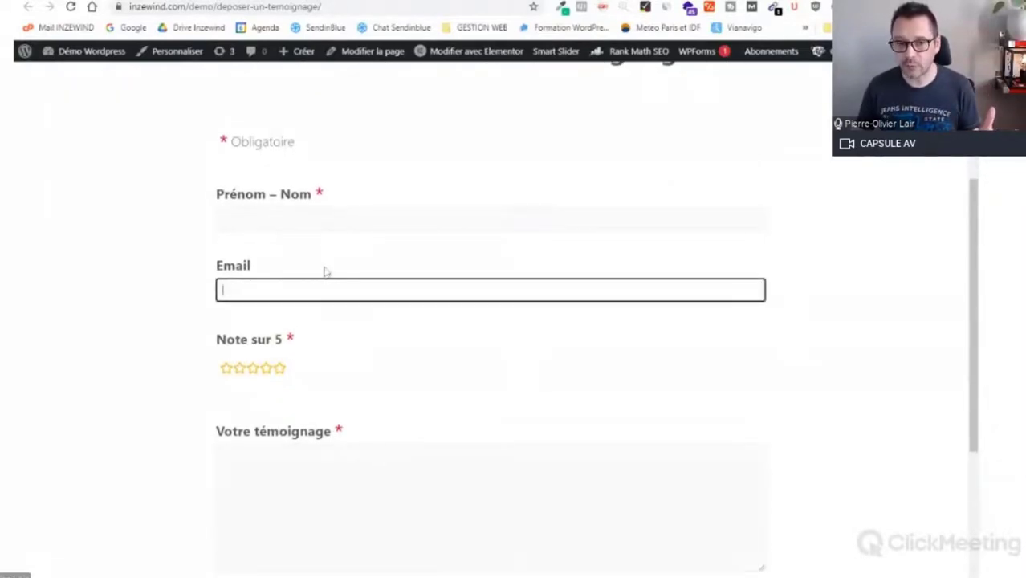
scroll(385, 337, down, 1)
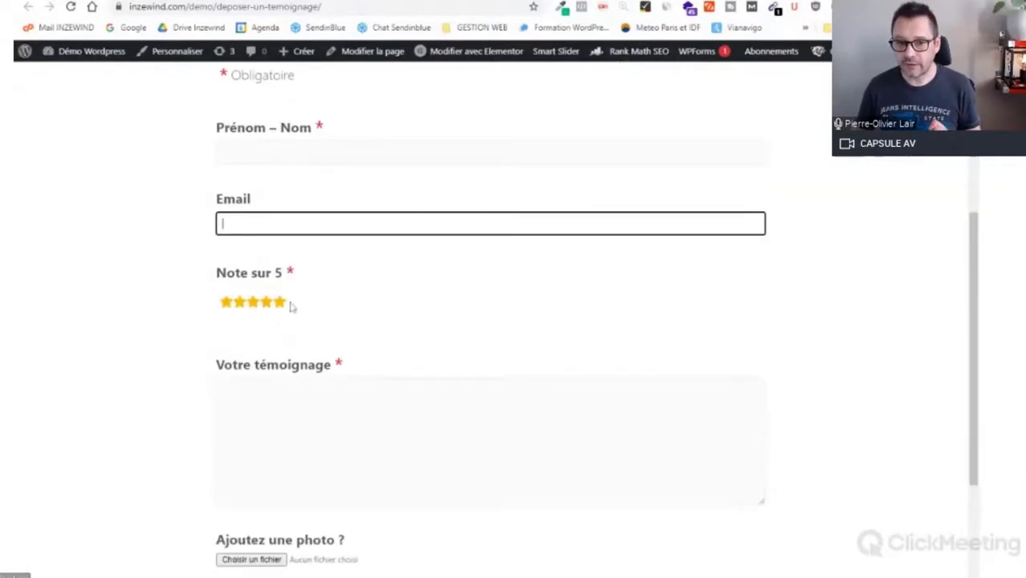
scroll(366, 324, down, 2)
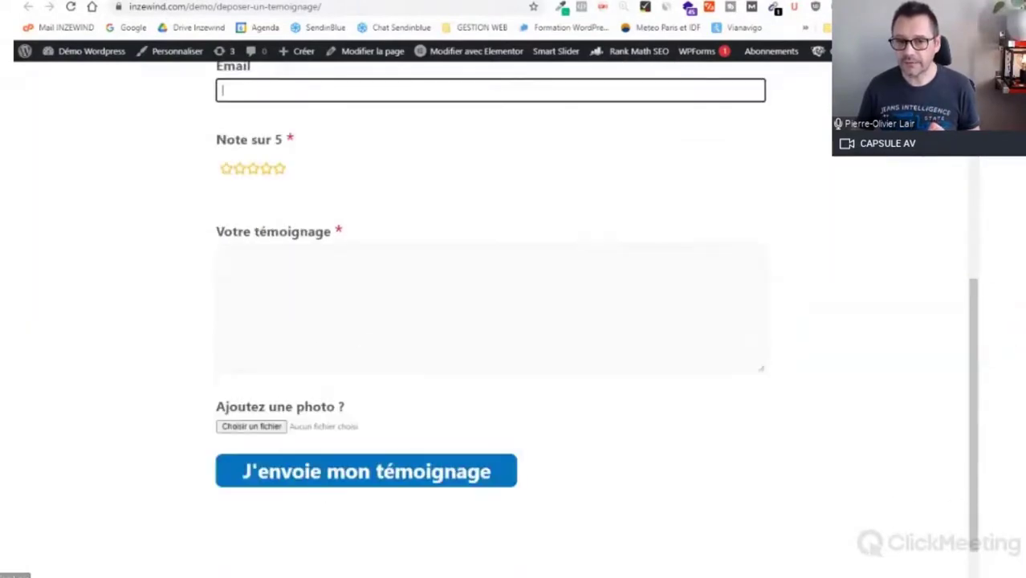
scroll(268, 373, down, 1)
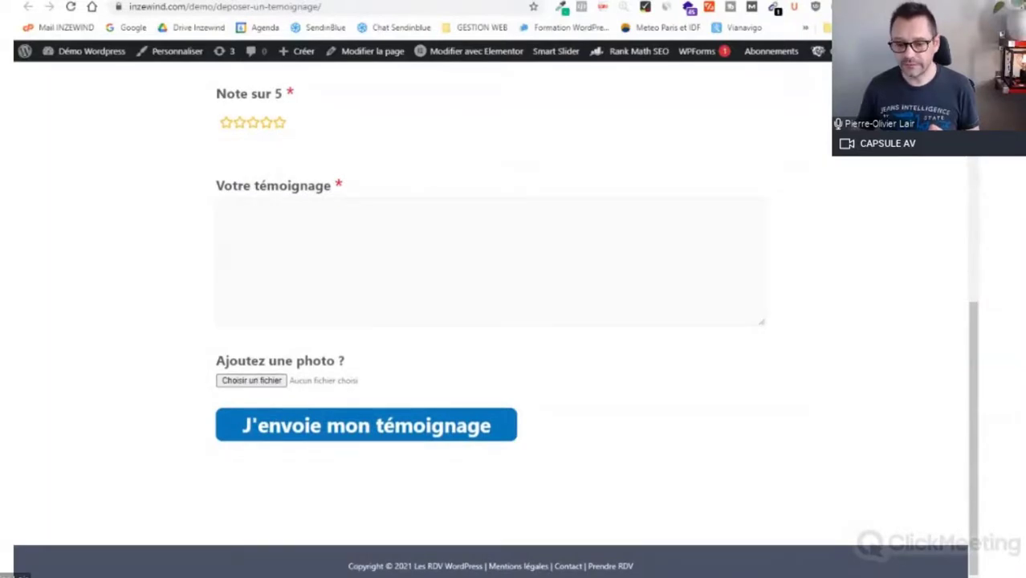
Return to the demo page, reopen the testimonial form and check its required fields, star rating and submit option.
key(alt+Left)
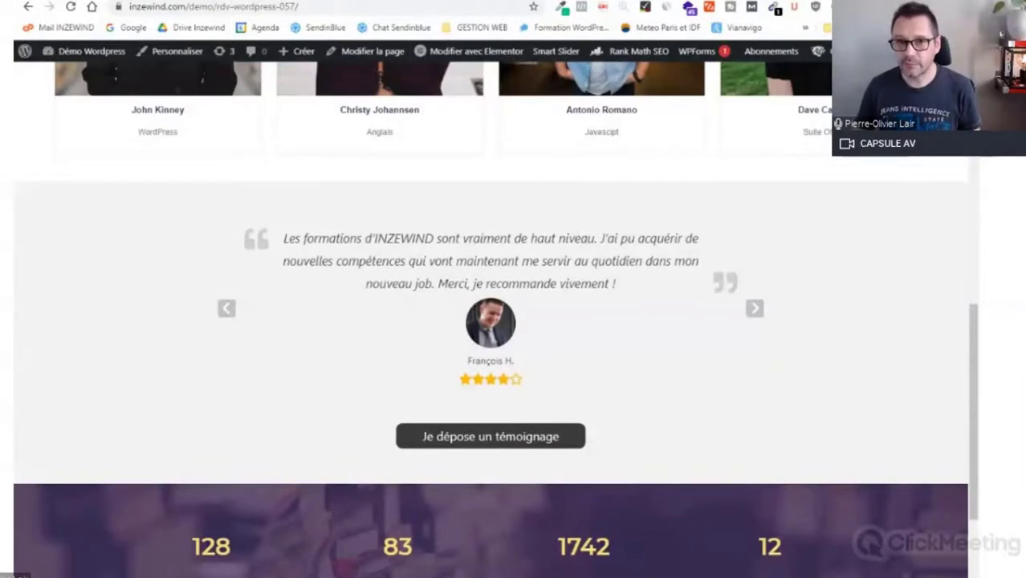
click(491, 436)
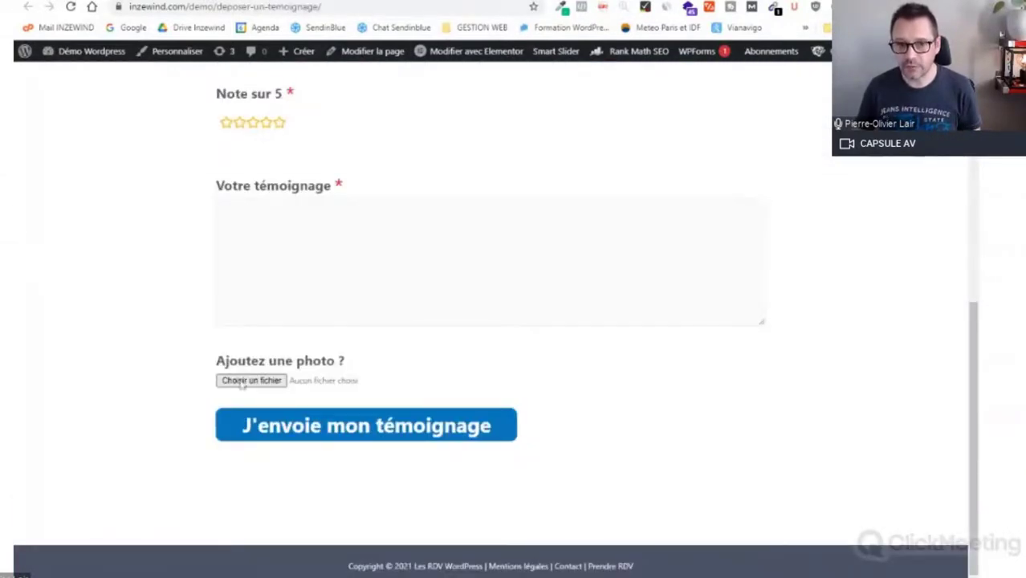
scroll(247, 344, up, 1)
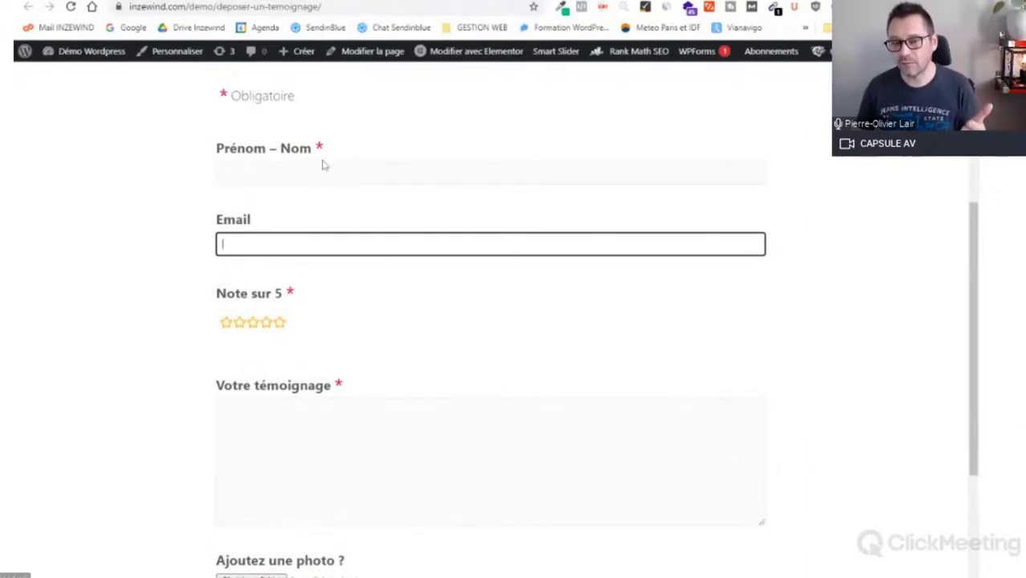
click(239, 322)
scroll(268, 335, down, 1)
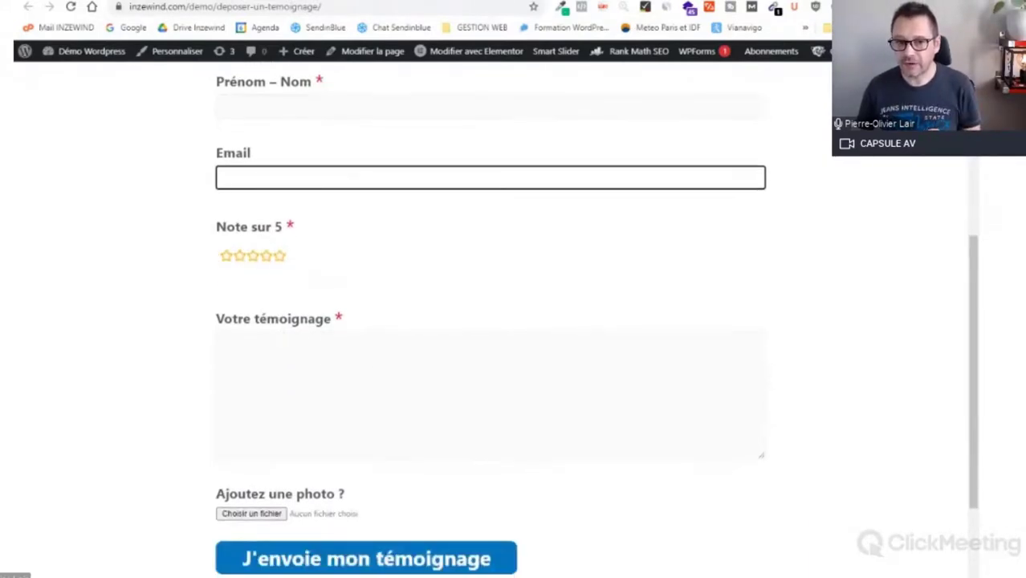
scroll(318, 268, down, 1)
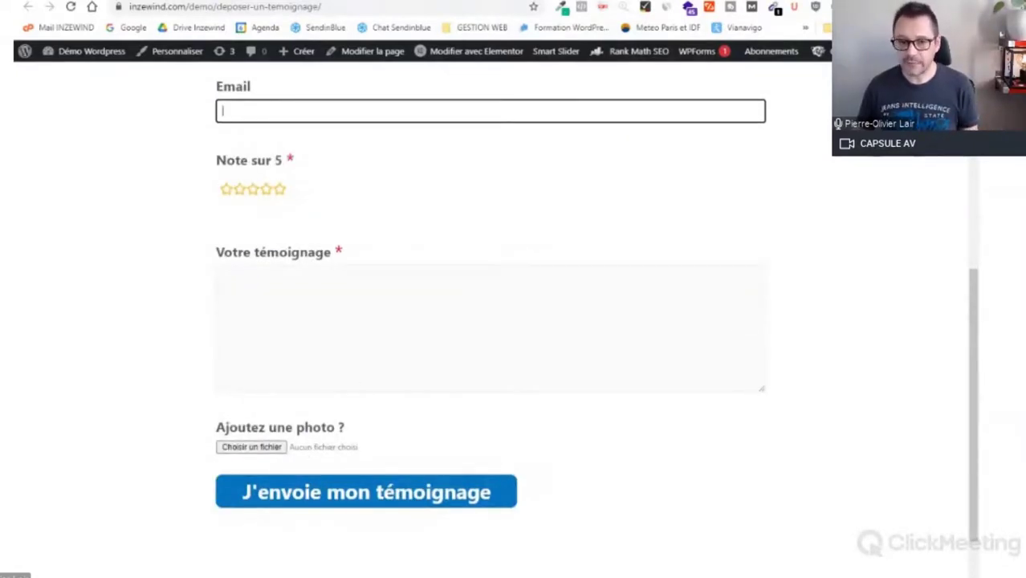
click(334, 493)
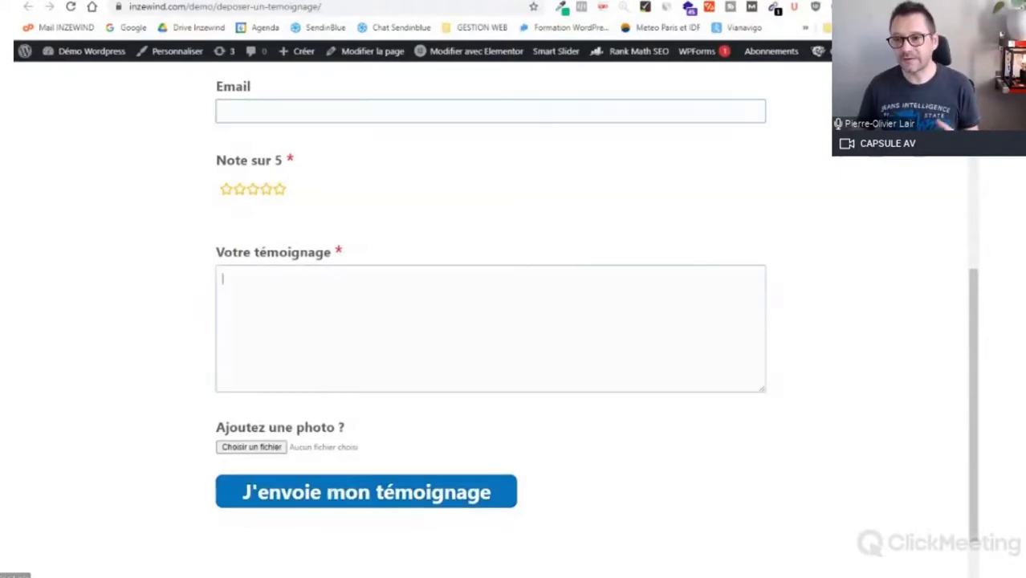
scroll(890, 290, up, 2)
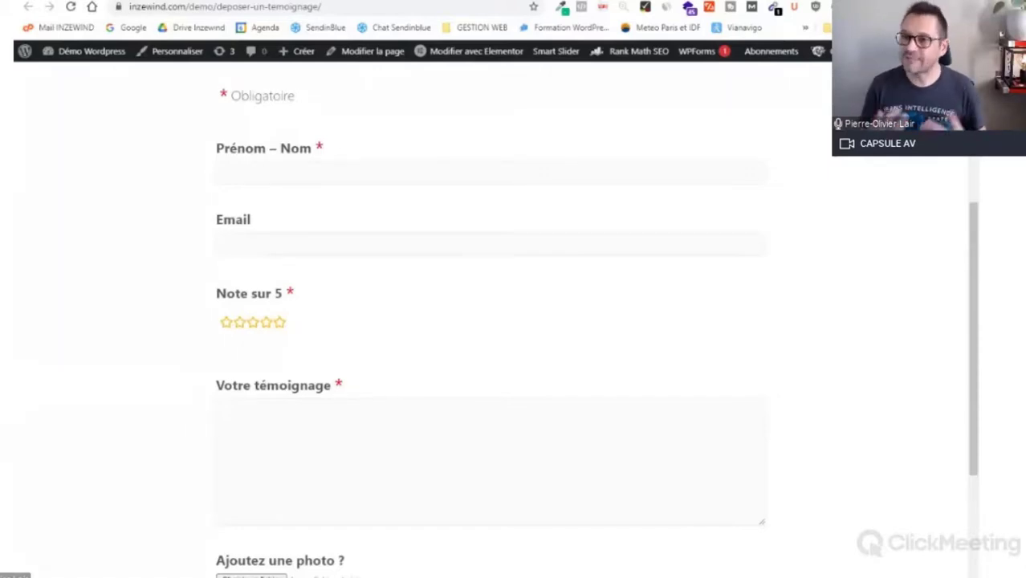
Switch to the WordPress admin, locate the Strong Testimonials plugin among the installed extensions and inspect the Testimonials menu entries.
key(ctrl+Tab)
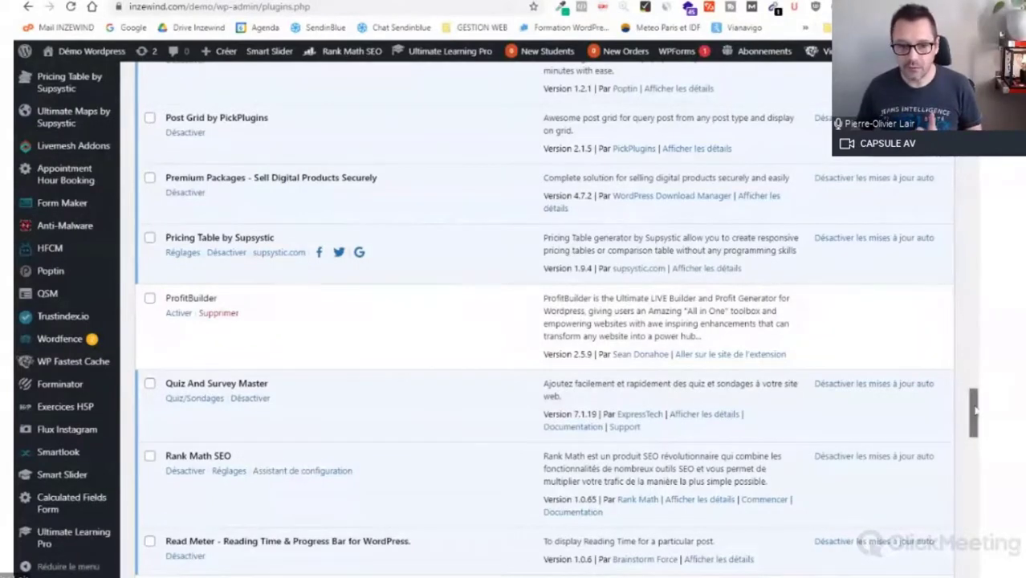
drag(974, 408, 976, 410)
scroll(974, 409, down, 10)
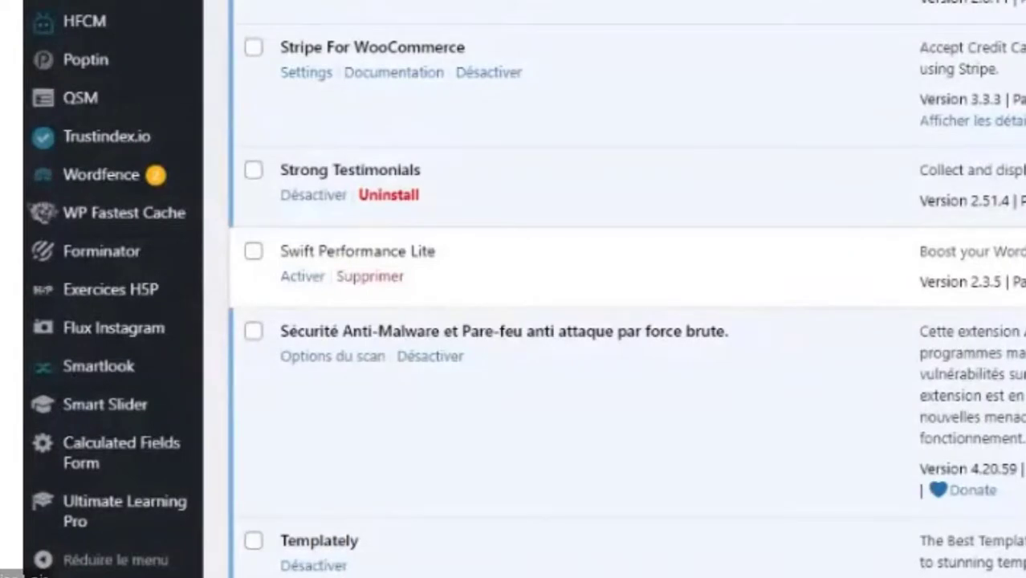
mouse_move(115, 26)
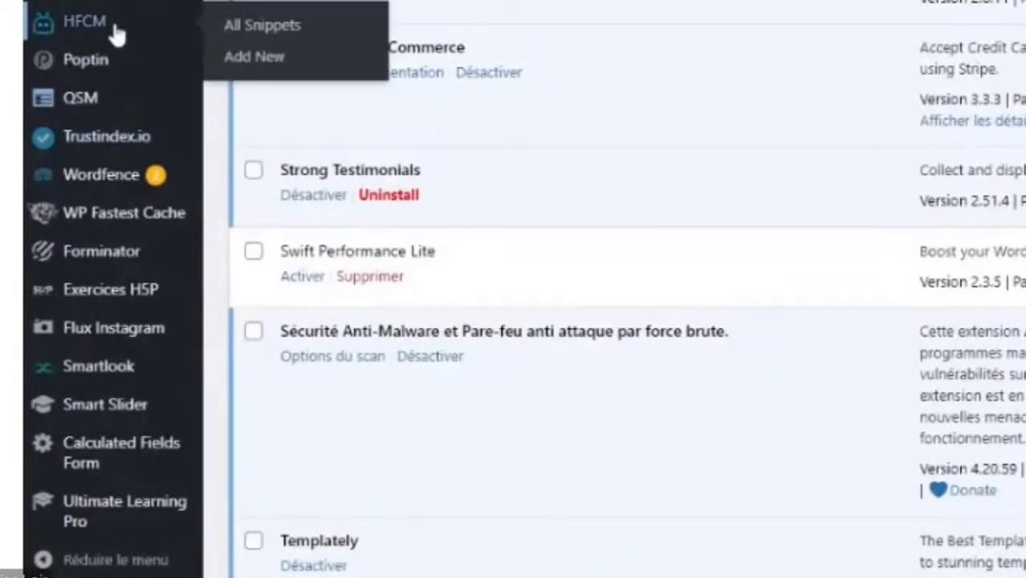
scroll(115, 30, up, 5)
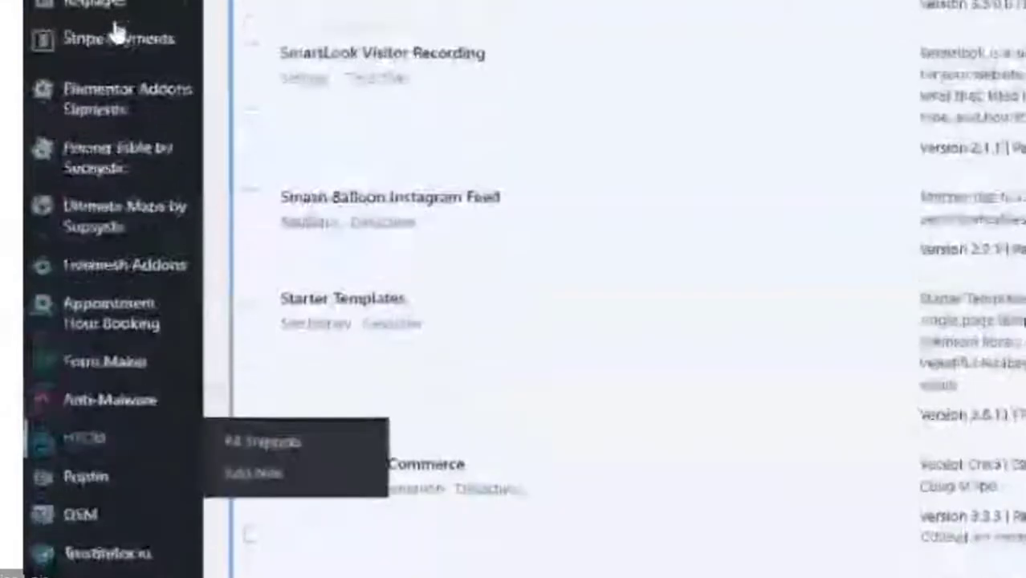
scroll(115, 31, up, 7)
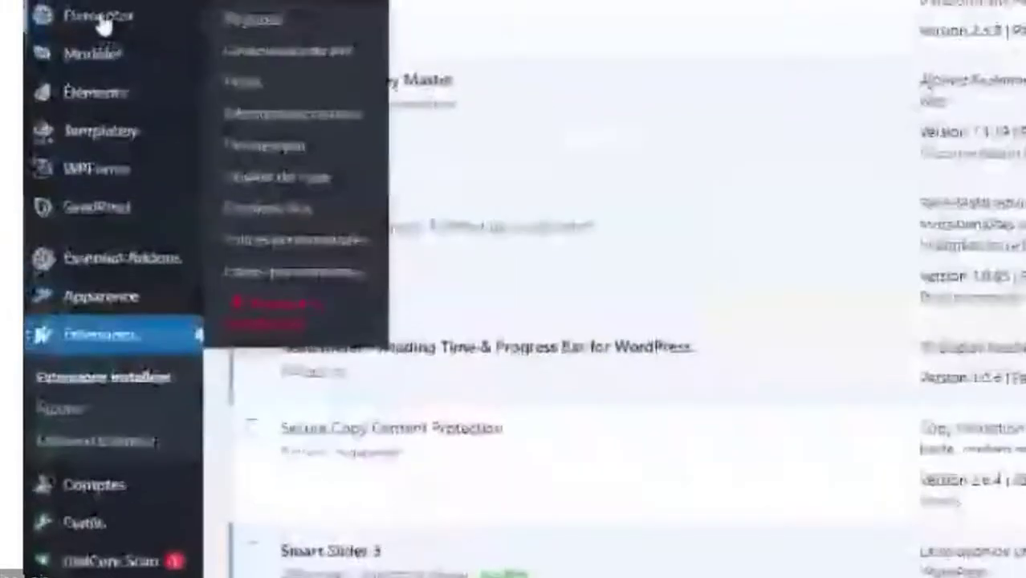
scroll(103, 24, up, 10)
mouse_move(94, 159)
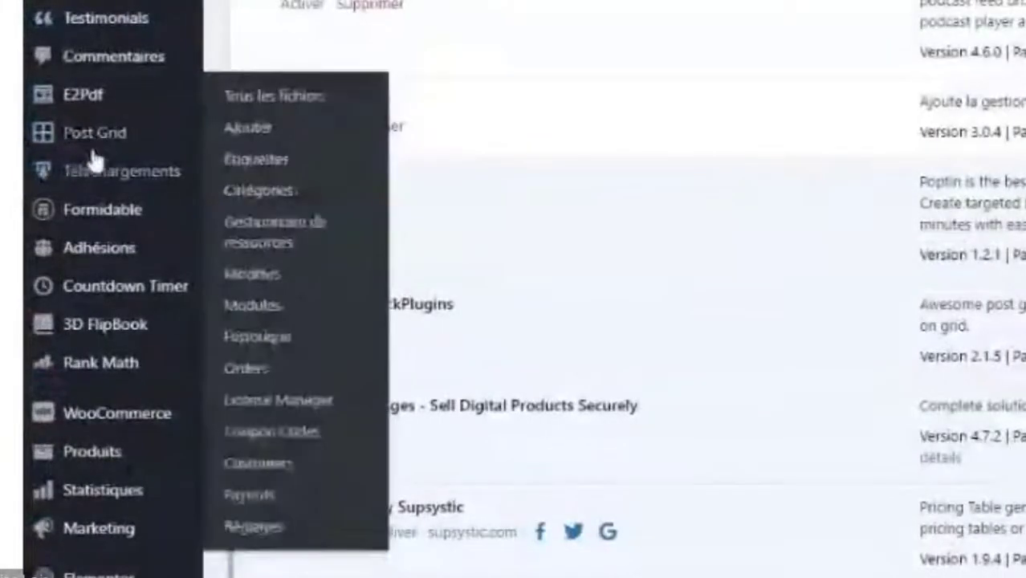
scroll(102, 40, up, 2)
mouse_move(23, 85)
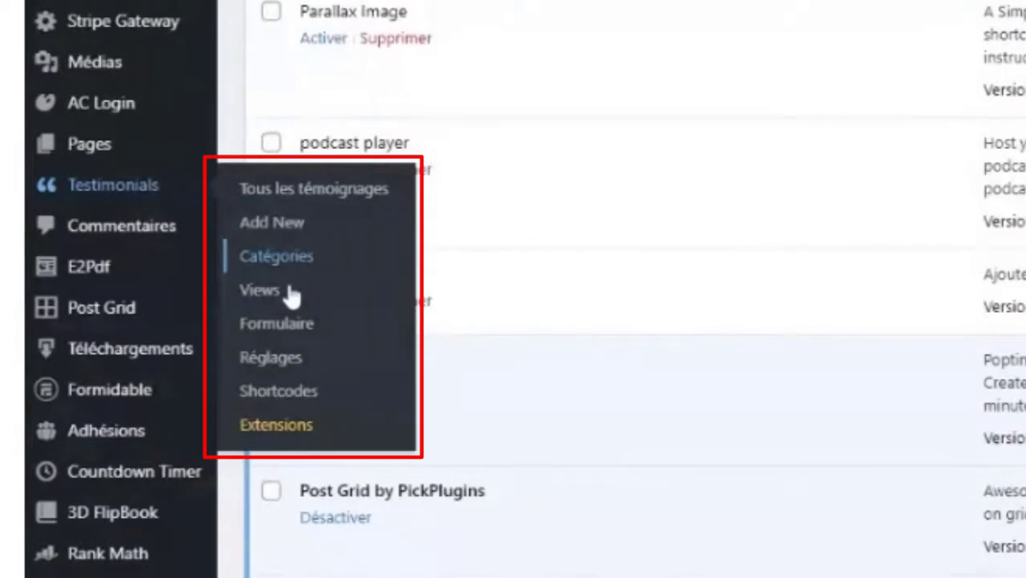
Switch to the Elementor page editor, check the empty section above the counters and update the page.
click(295, 337)
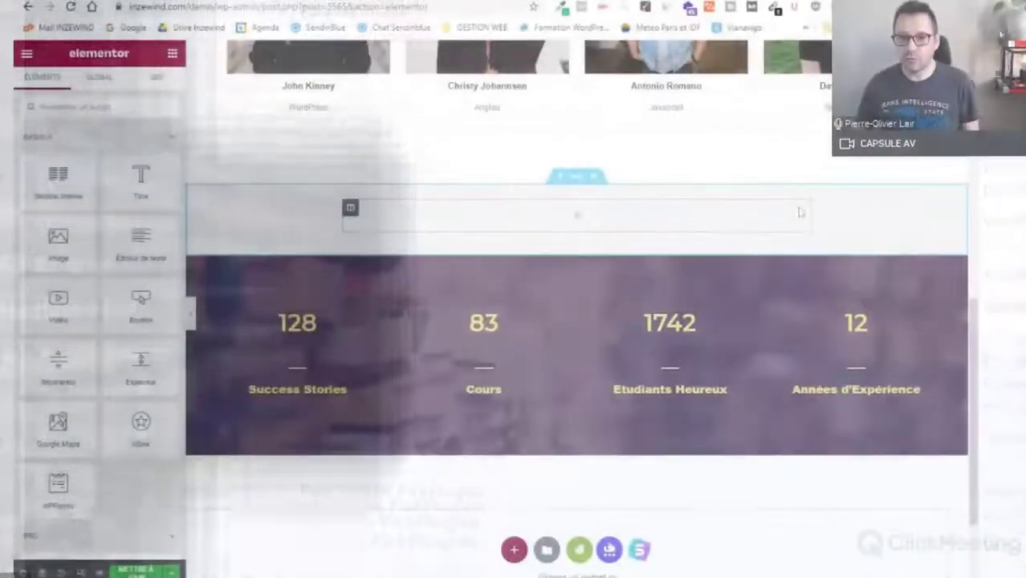
scroll(779, 275, up, 3)
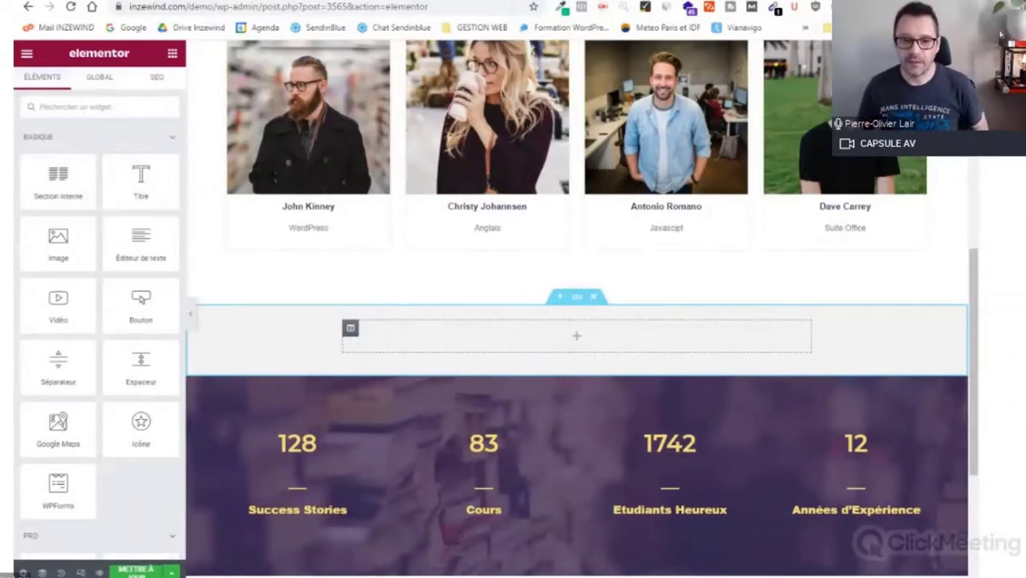
click(137, 572)
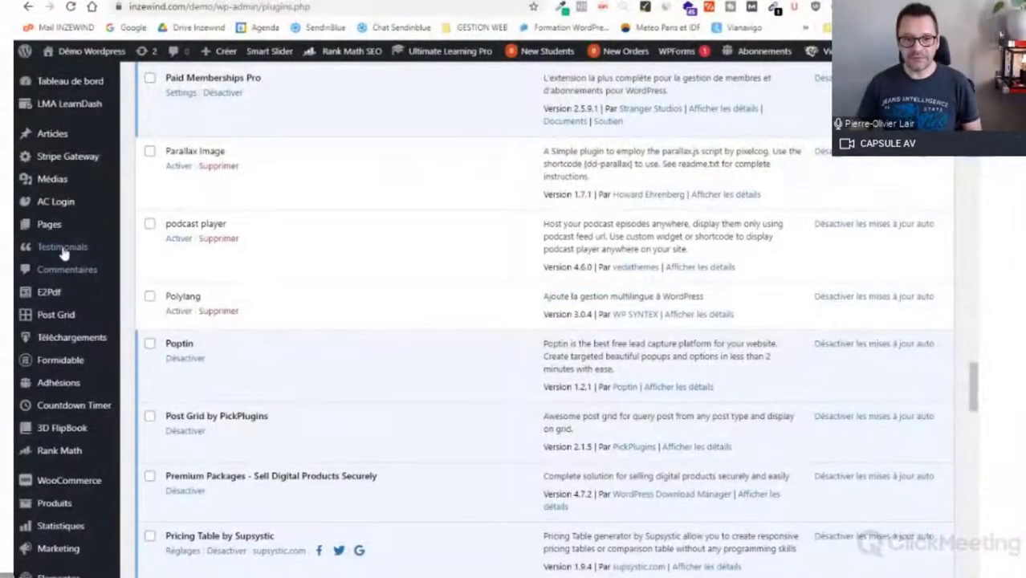
Open the list of all testimonials in the WordPress admin and review their ratings, thumbnails and categories.
mouse_move(63, 249)
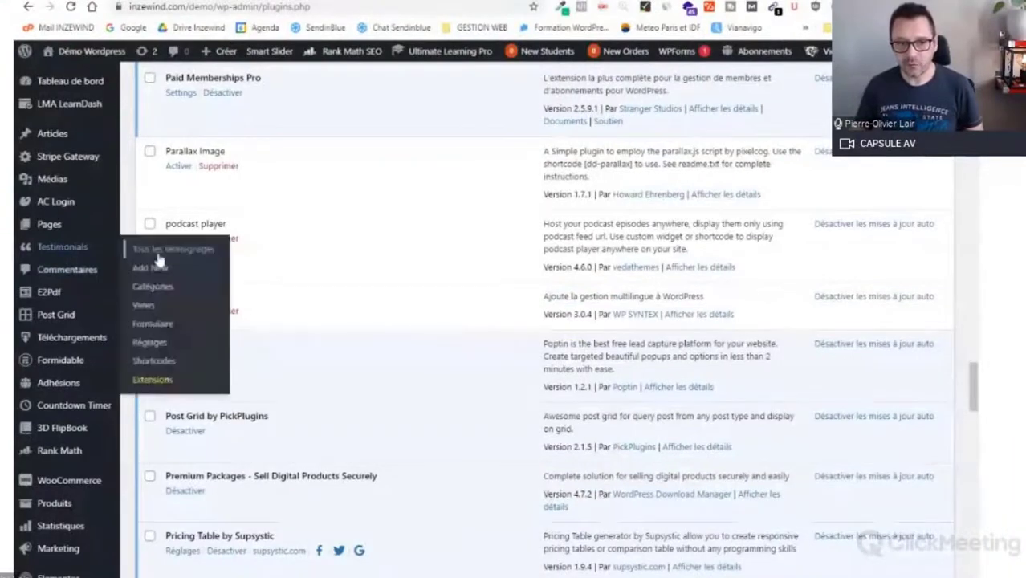
click(157, 252)
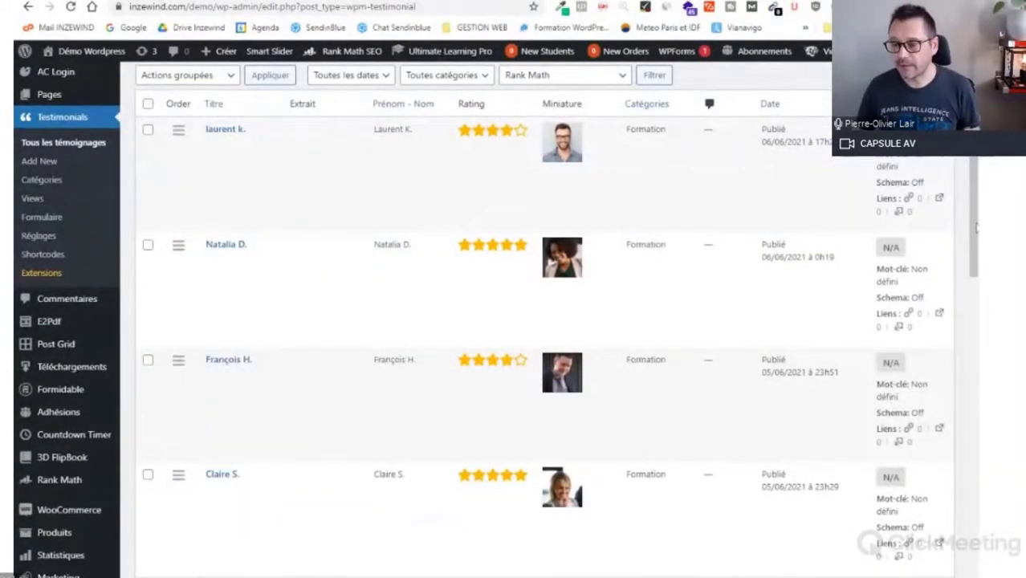
mouse_move(977, 228)
mouse_down()
mouse_move(977, 238)
mouse_move(977, 224)
mouse_up()
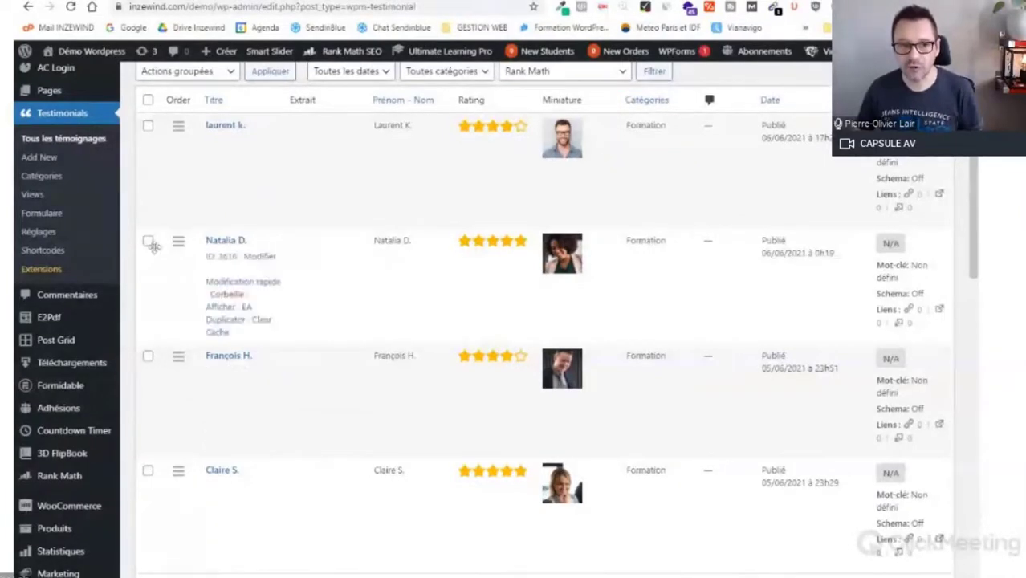
Add a testimonial category named "Coaching" with the slug "coaching".
click(52, 177)
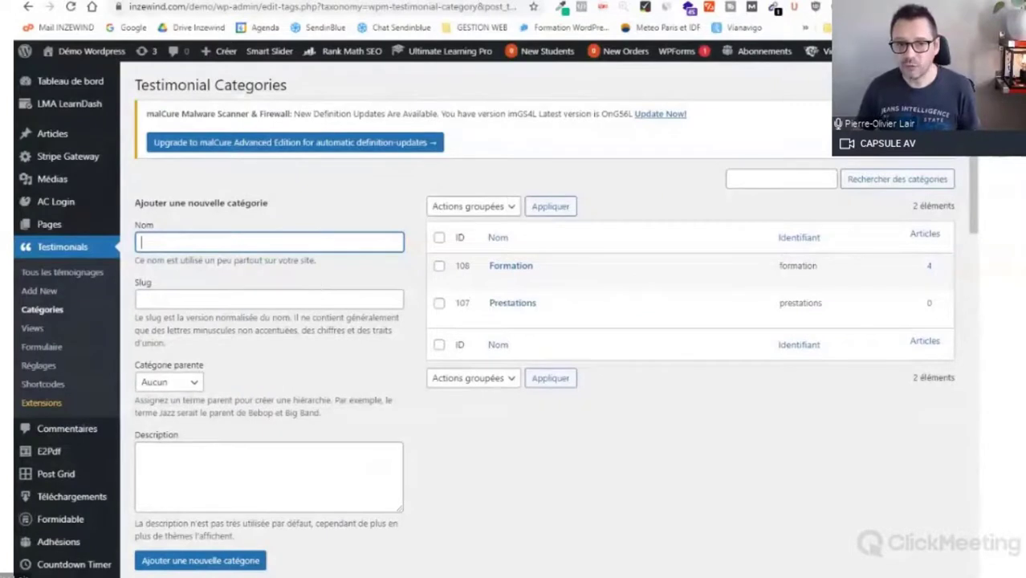
text(Coaching)
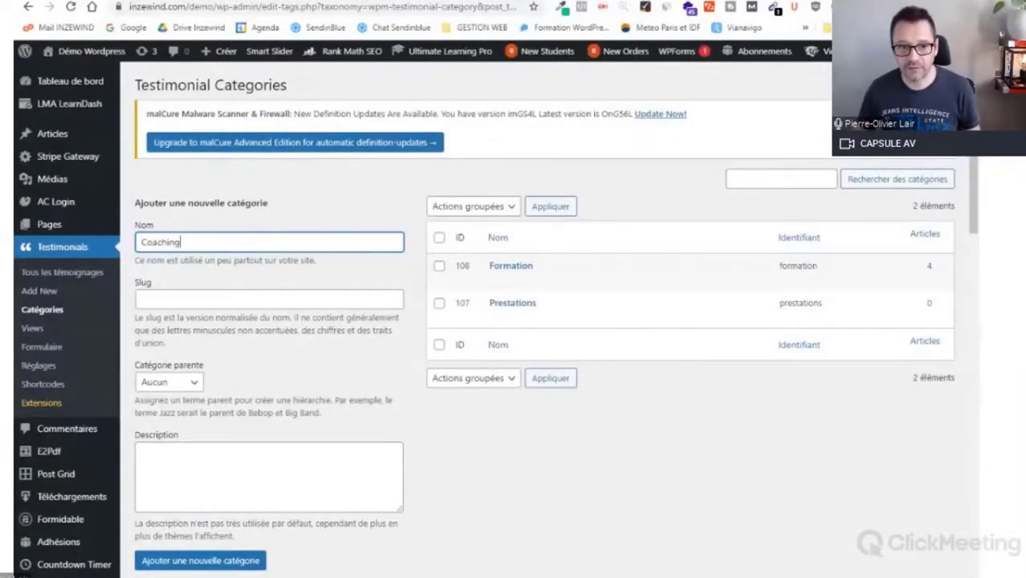
click(269, 299)
text(coaching)
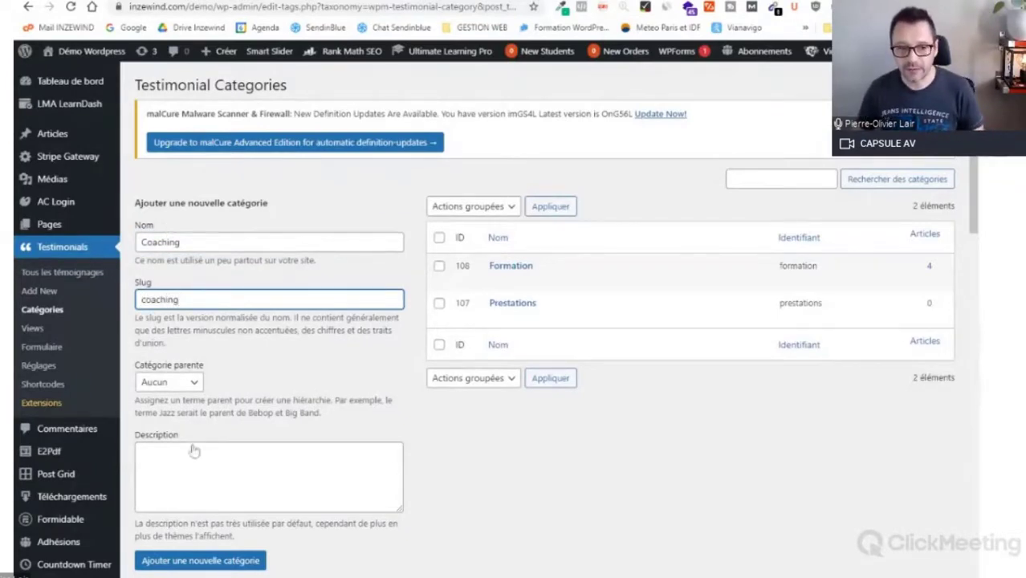
click(215, 562)
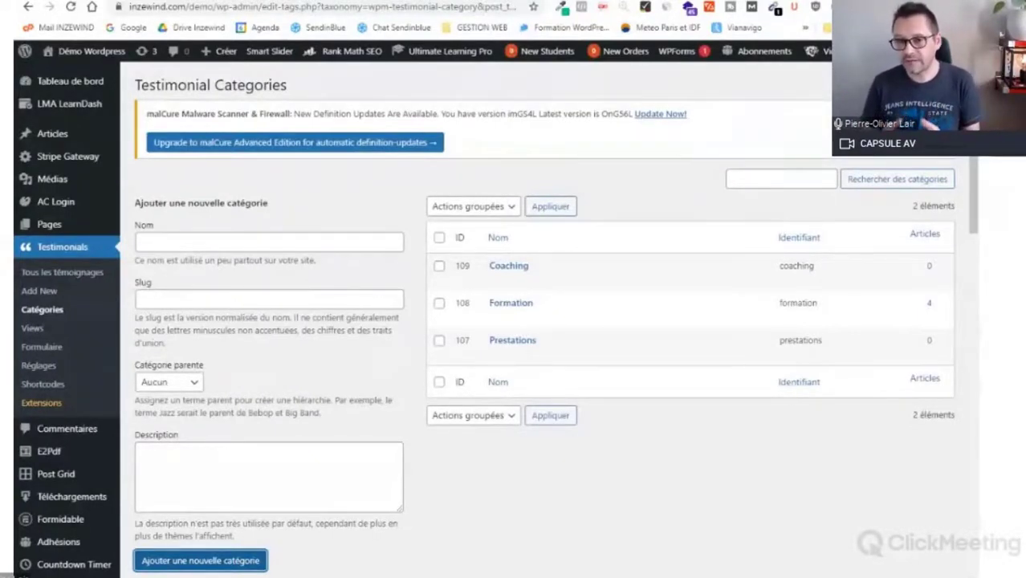
Create a new testimonial and enter the customer's first name as its title.
mouse_move(484, 342)
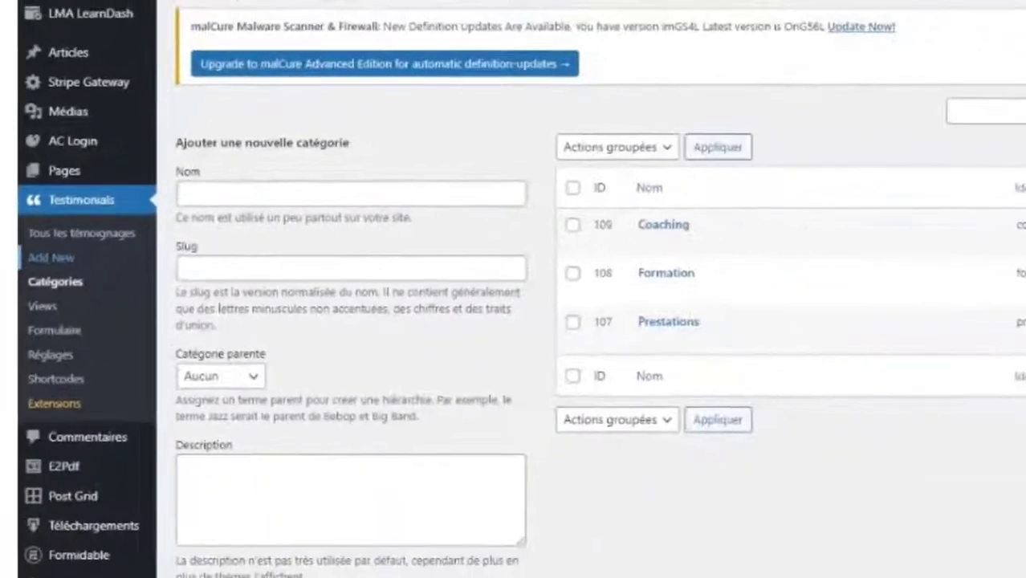
click(113, 304)
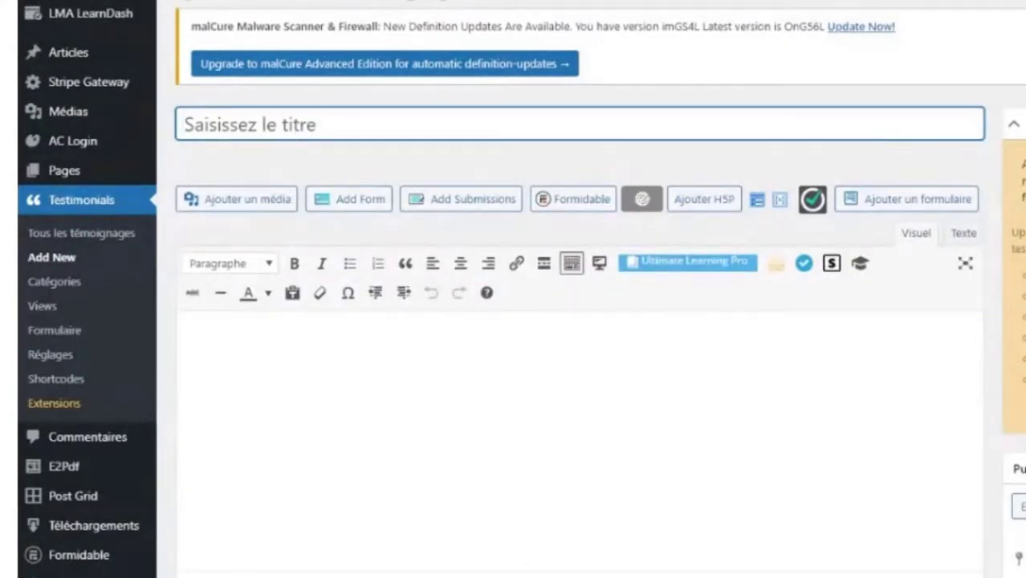
text(Damien)
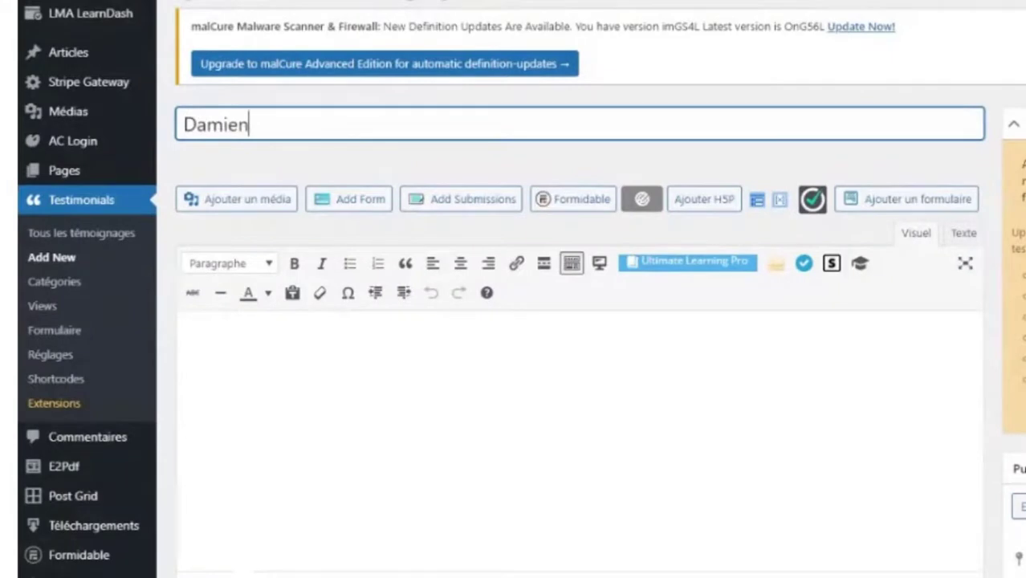
Write the testimonial text "Ravi de ces 3 mois d'accompagnement avec", the coach's first name, and "pour devenir davantage visible".
scroll(522, 289, down, 2)
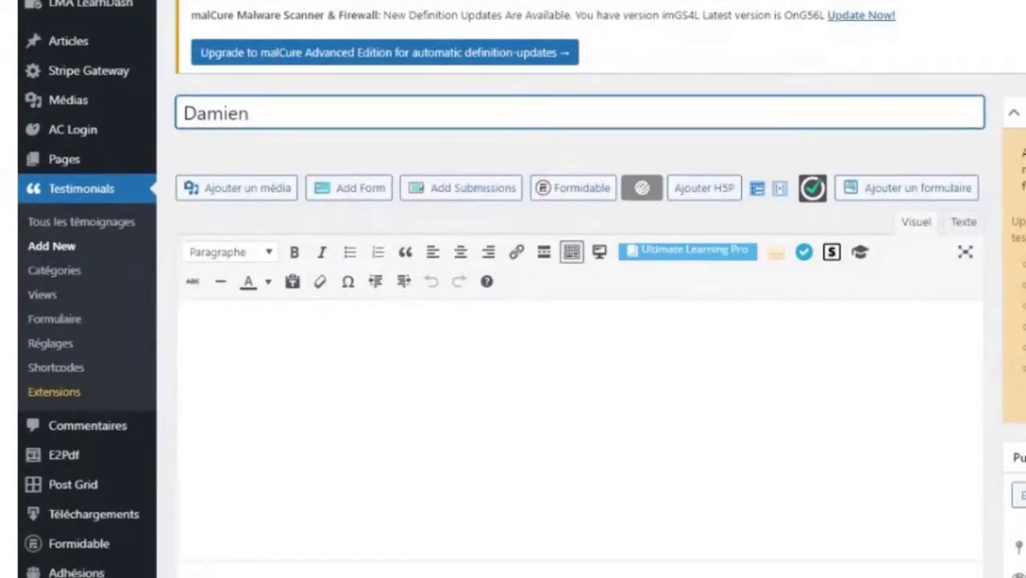
scroll(522, 290, down, 2)
click(194, 167)
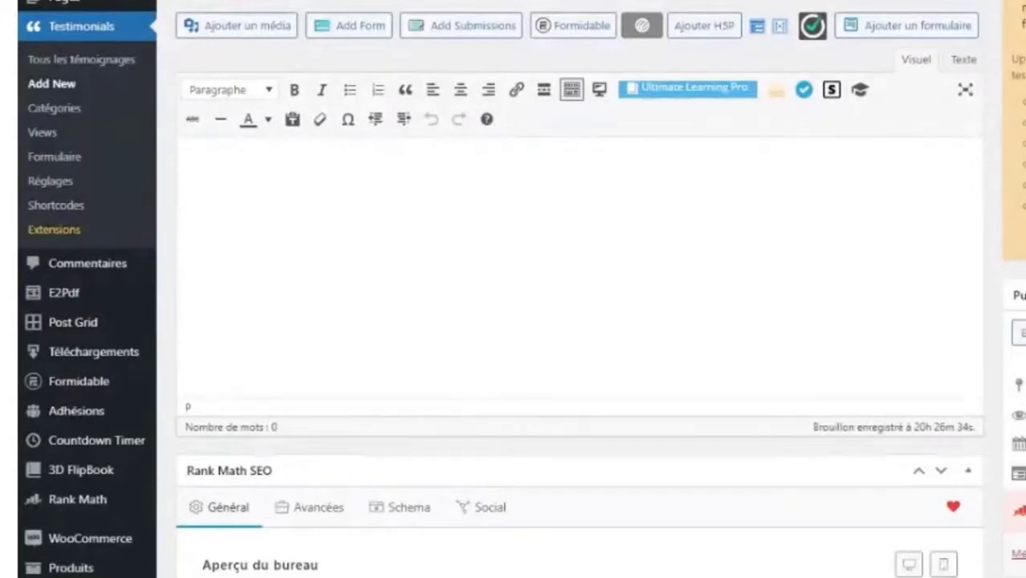
text(Ravi de ces)
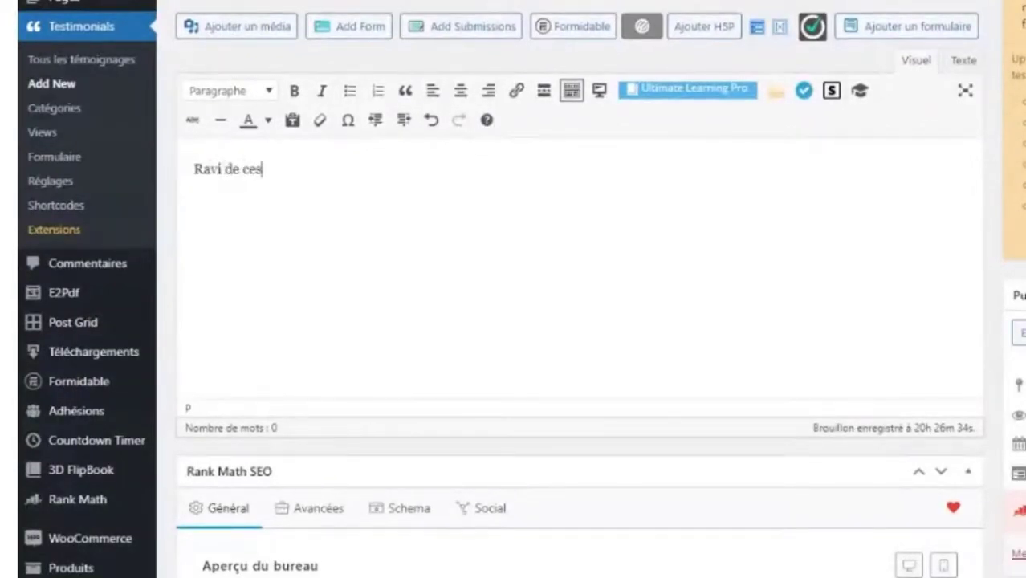
text( 3 mois d'accom)
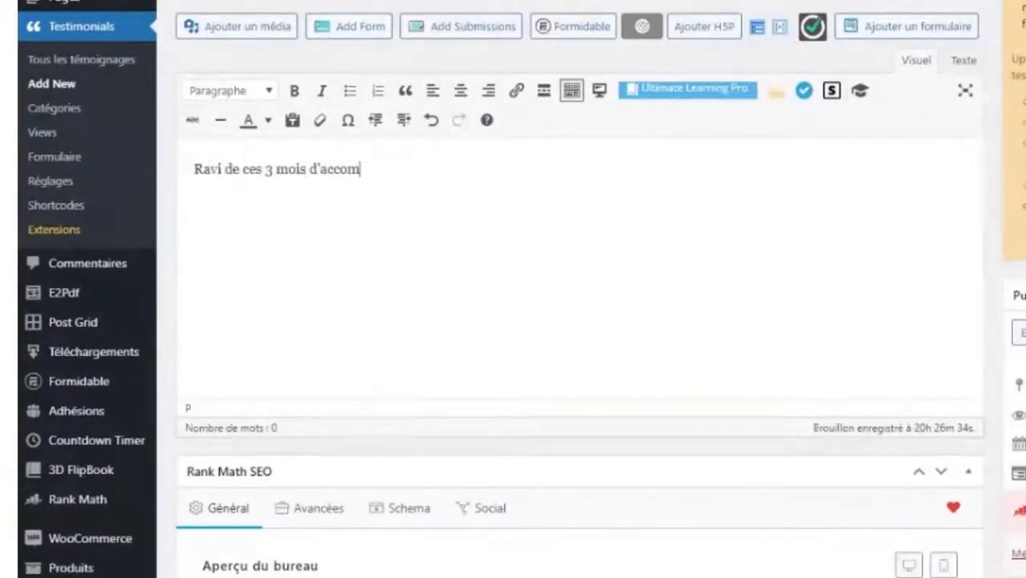
text(pagnement avec Pie)
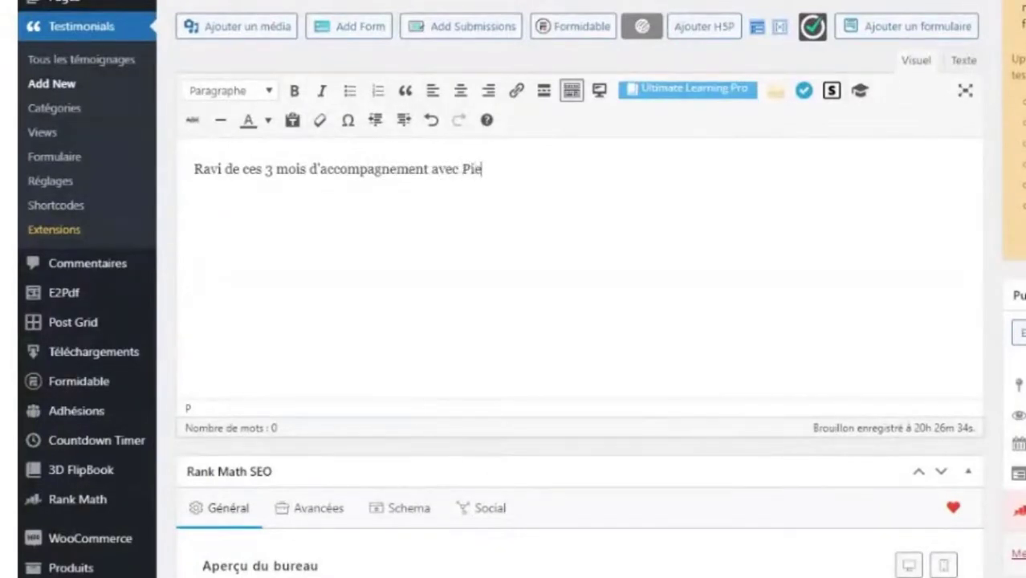
text(rre-Olivier)
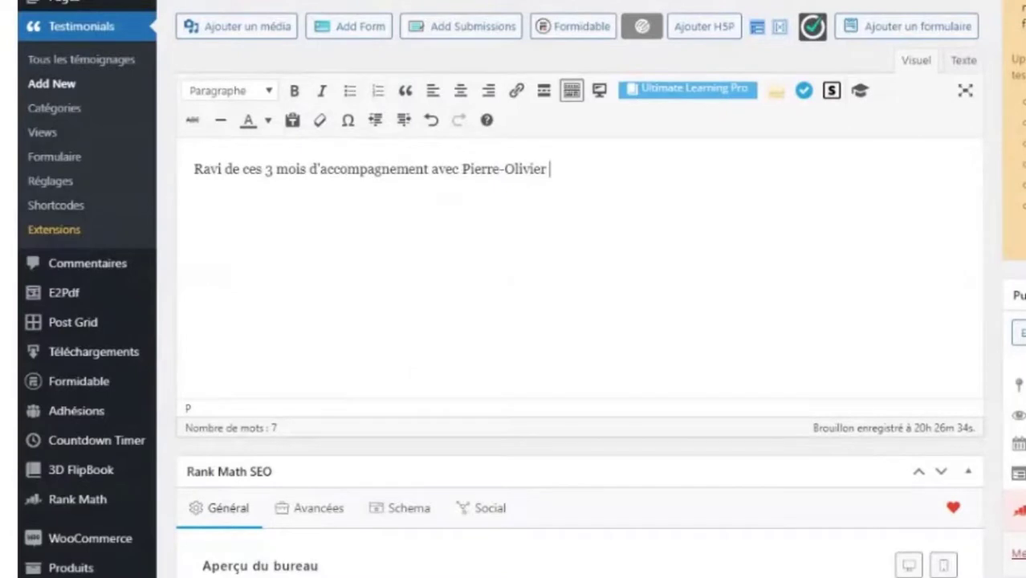
text( pour devenir davantage visible)
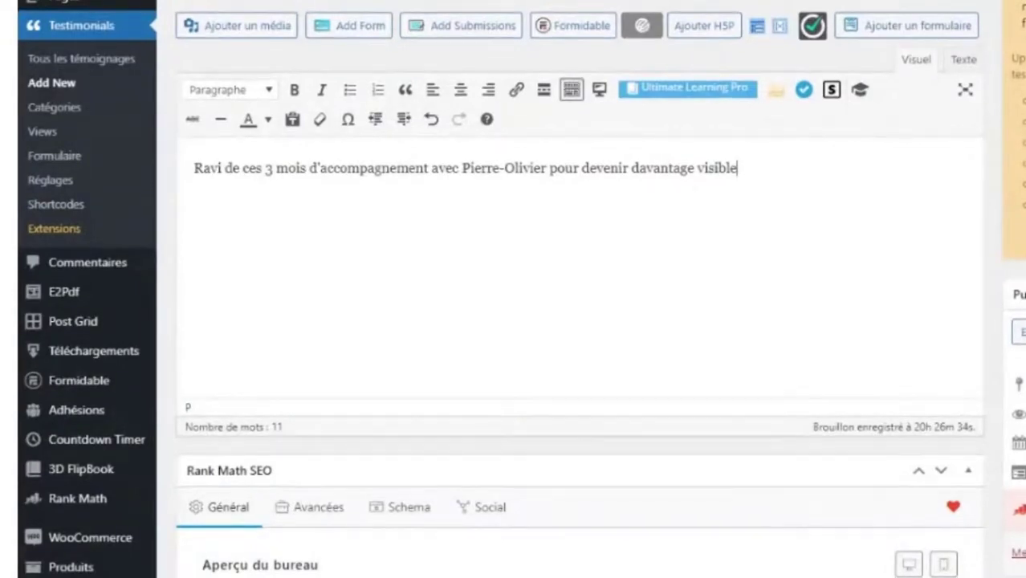
Fill in the customer's name in the client details, leave the email empty and set the rating to five stars.
scroll(689, 271, down, 4)
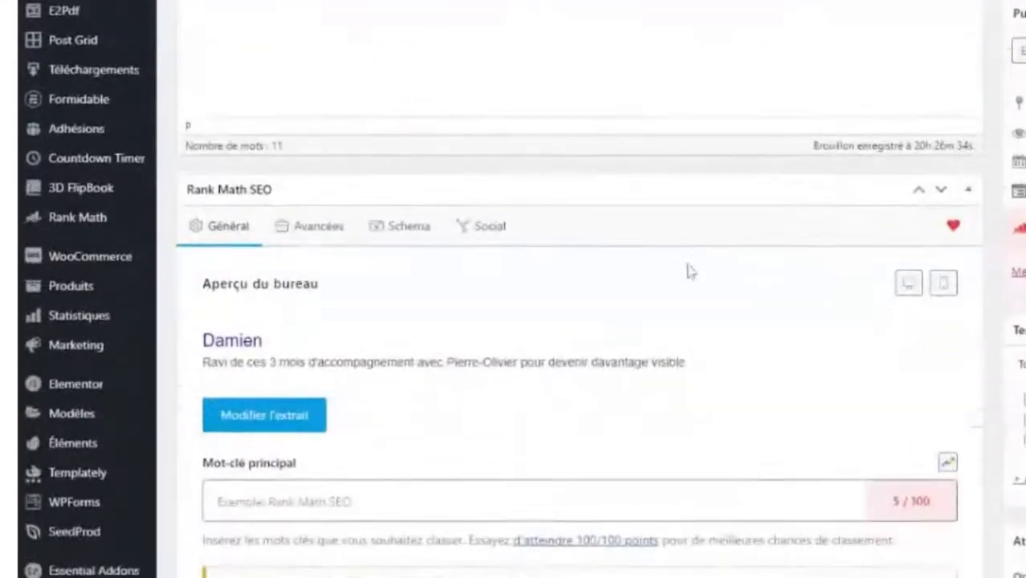
scroll(689, 272, down, 9)
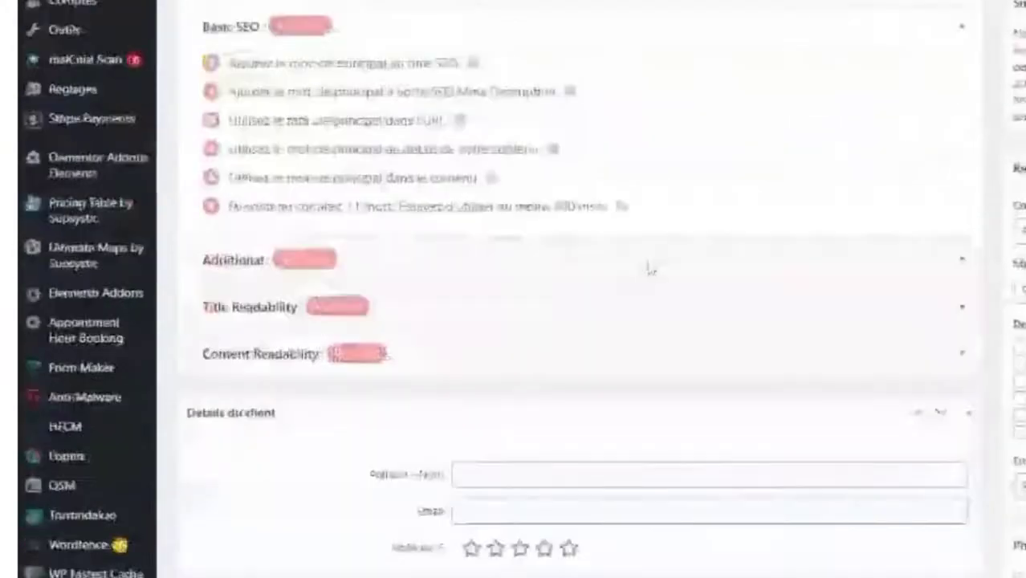
scroll(651, 269, down, 4)
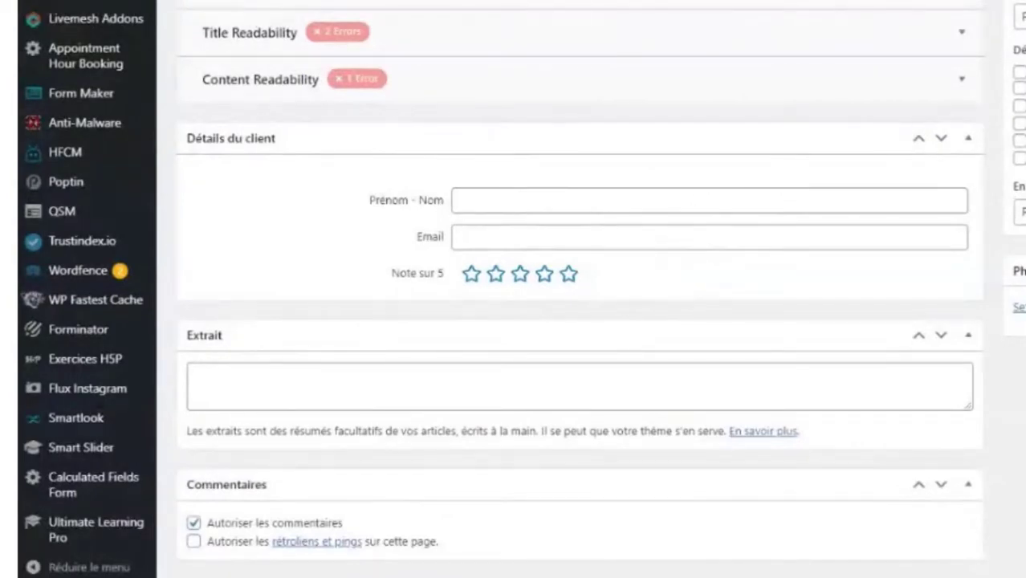
click(514, 201)
text(Damien)
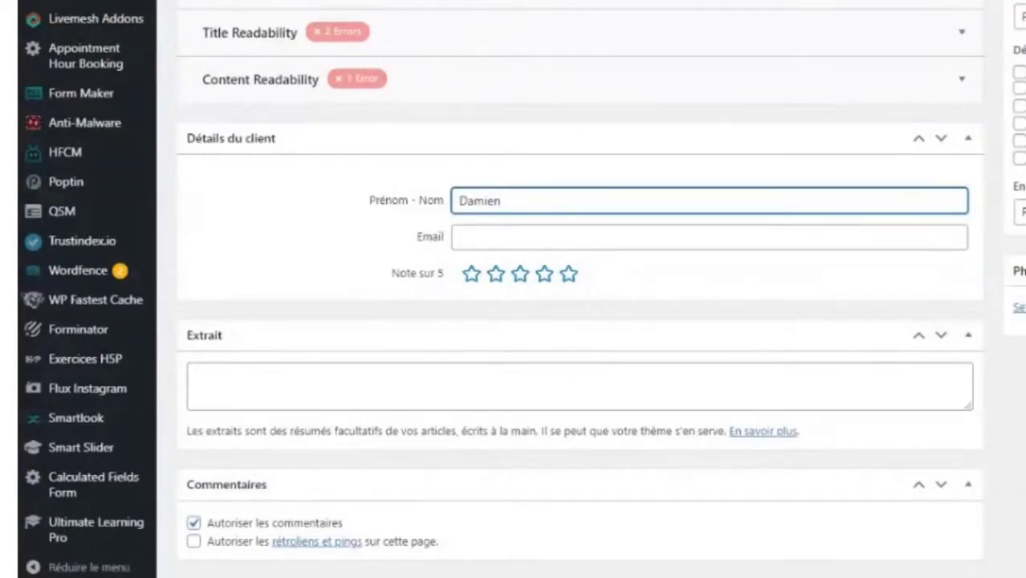
text( C.)
click(482, 237)
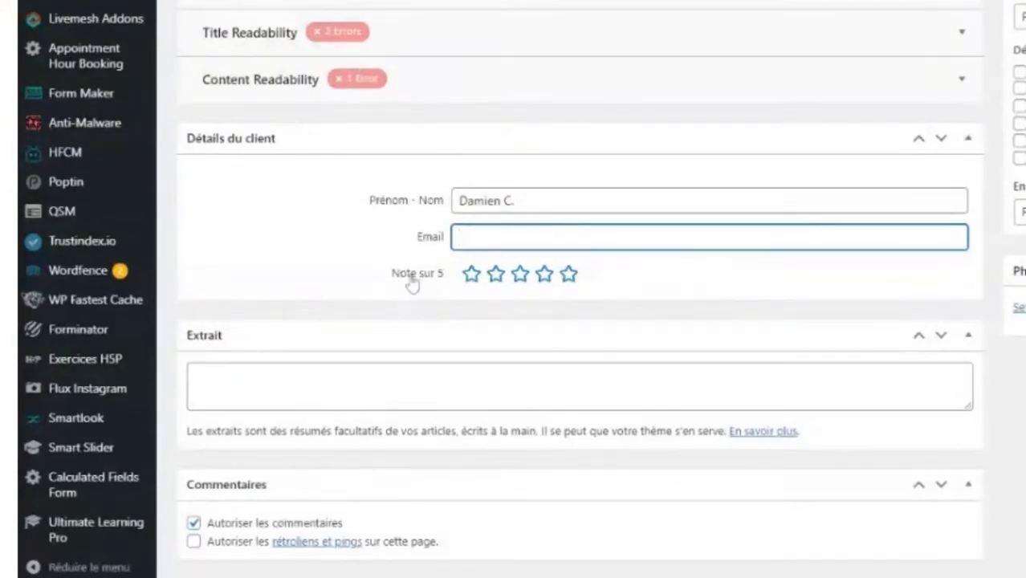
key(Tab)
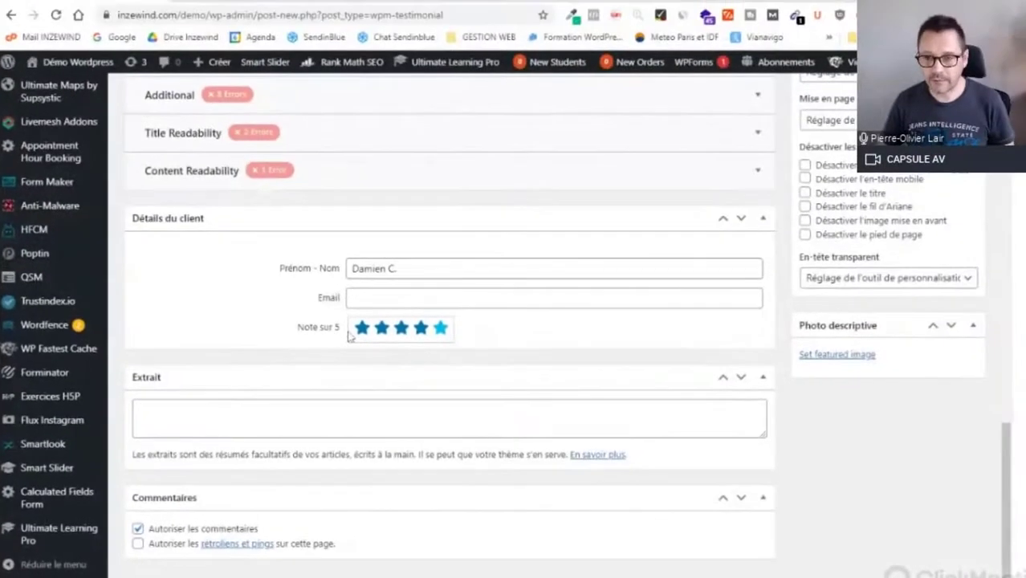
Disable comments on the new testimonial.
scroll(350, 336, down, 1)
scroll(642, 342, up, 1)
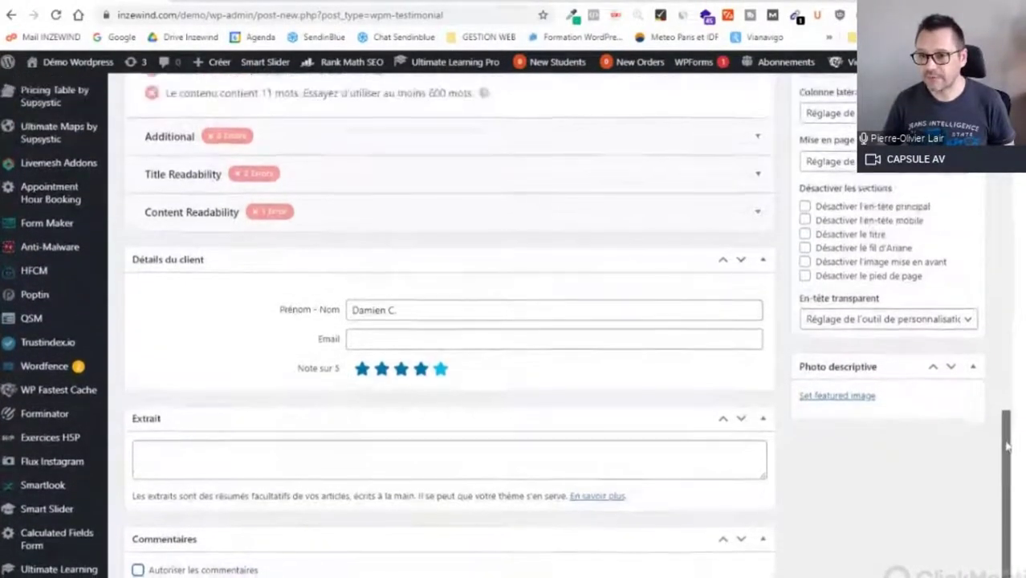
scroll(831, 346, down, 1)
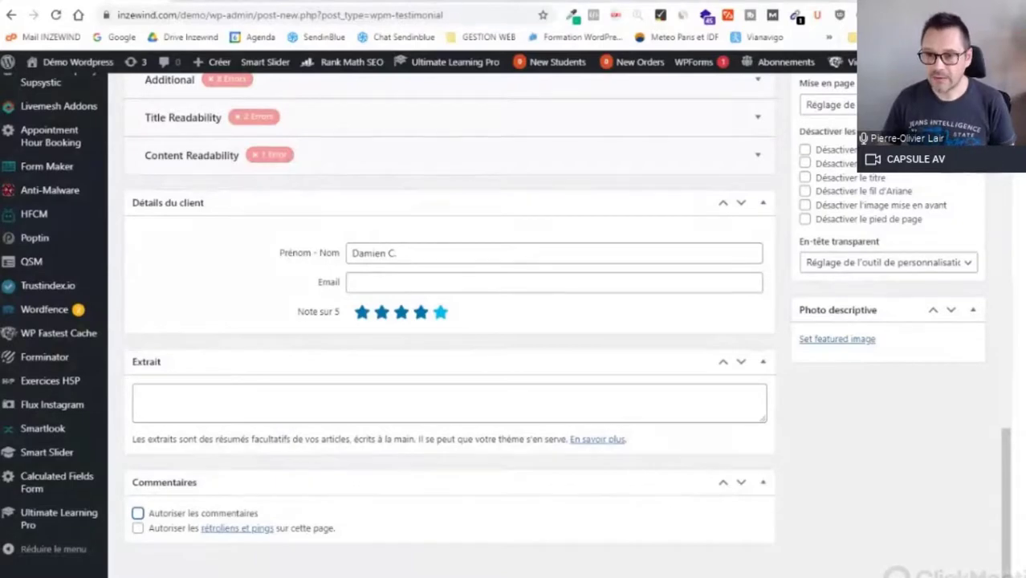
Set the round male portrait ava2.png from the media library as the testimonial's featured image.
click(835, 339)
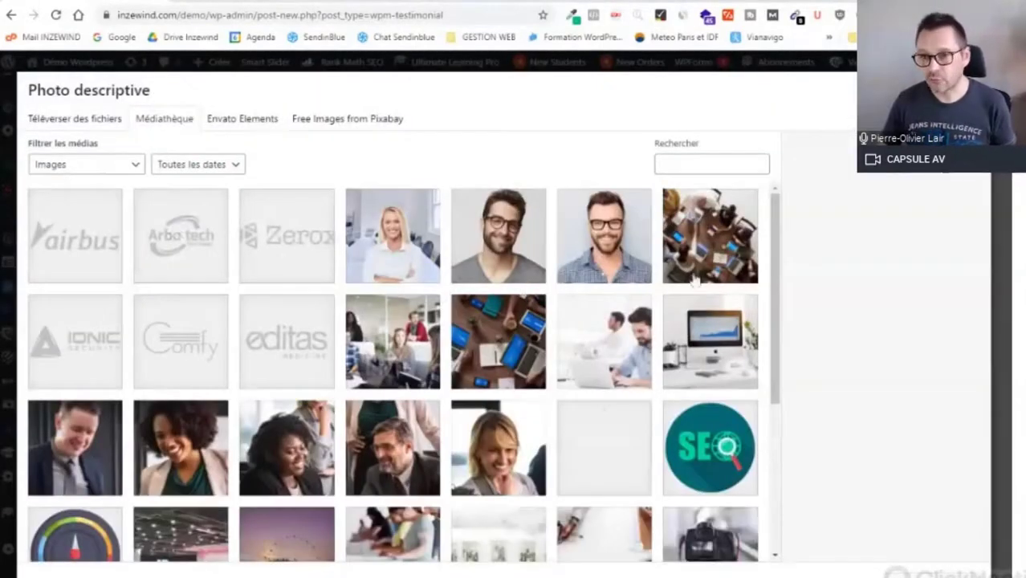
scroll(768, 402, down, 5)
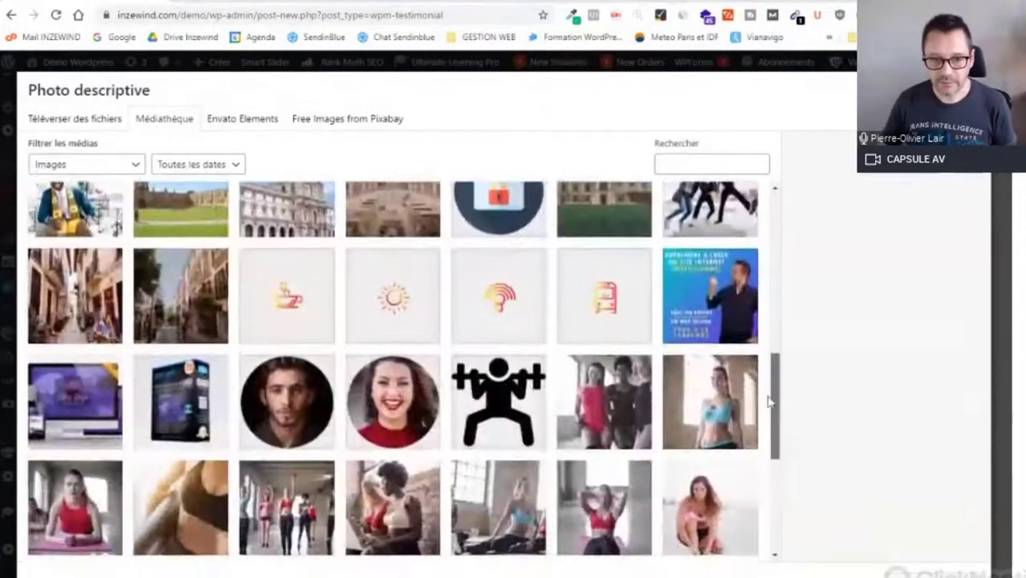
scroll(769, 402, down, 1)
click(298, 388)
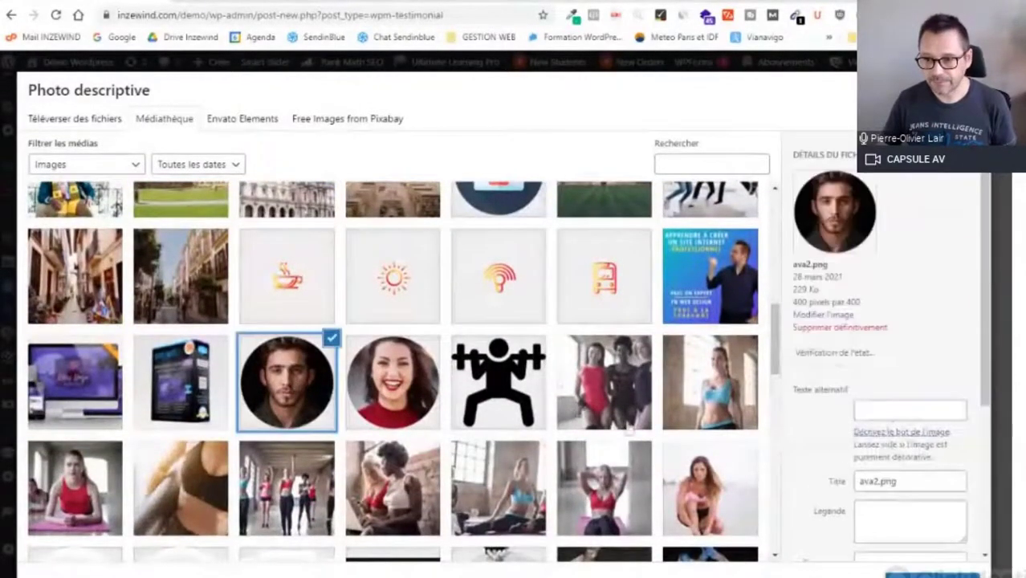
click(931, 573)
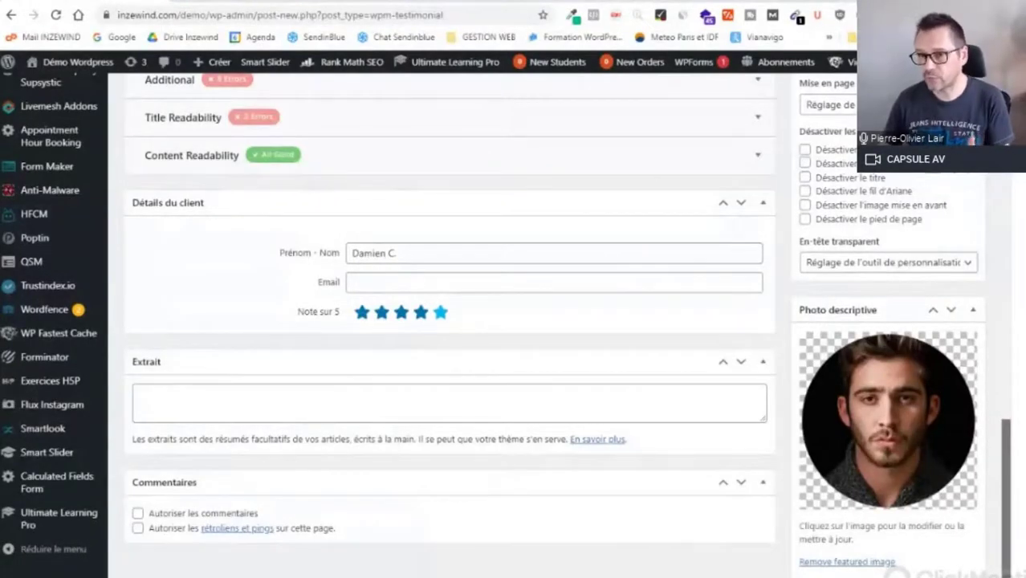
Publish the new testimonial.
scroll(788, 392, up, 1)
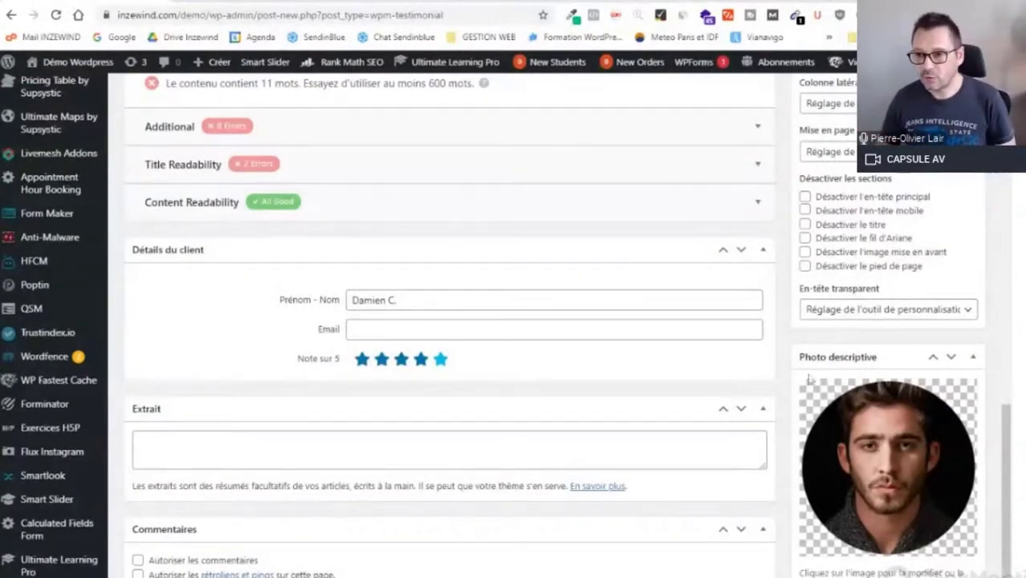
drag(1006, 421, 1009, 167)
click(952, 495)
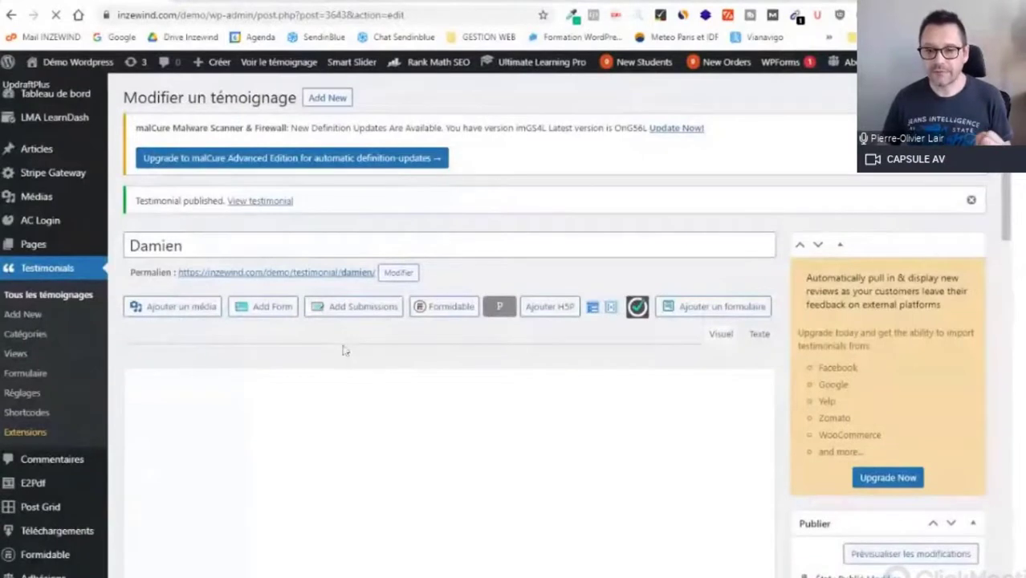
Assign the Coaching category to the newly published testimonial through quick edit in the list of all testimonials.
click(74, 297)
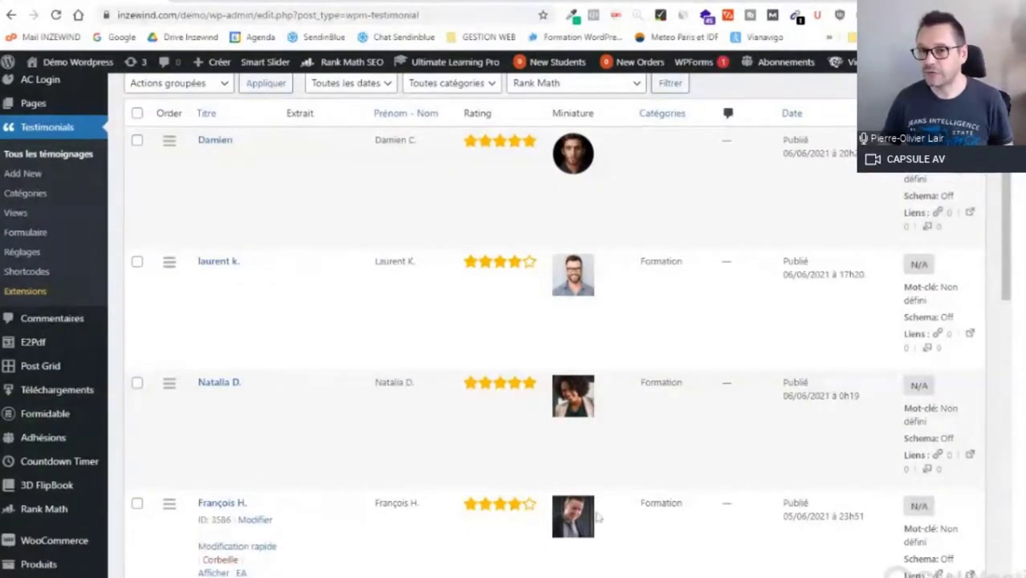
scroll(581, 440, up, 2)
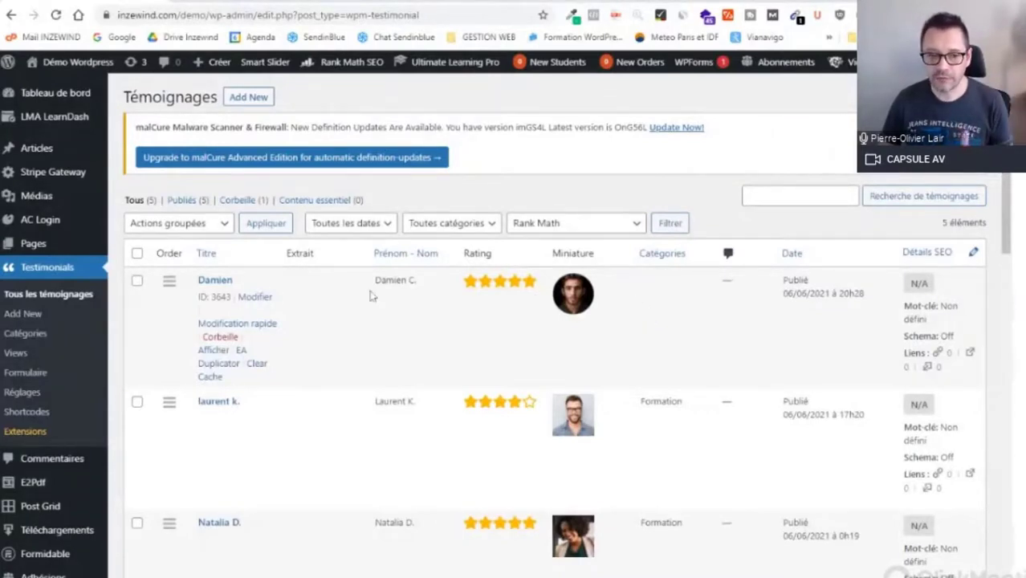
click(250, 324)
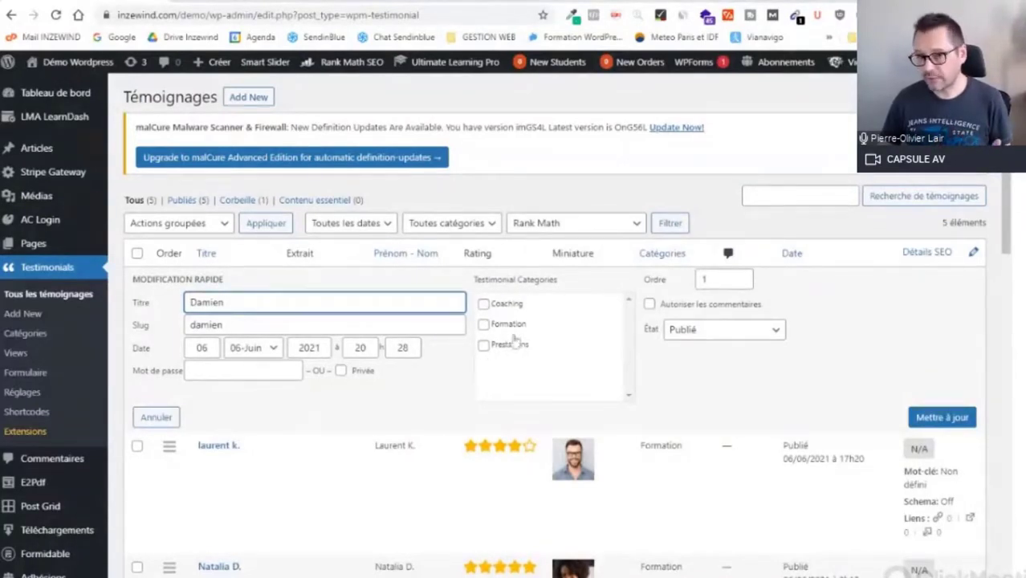
click(484, 305)
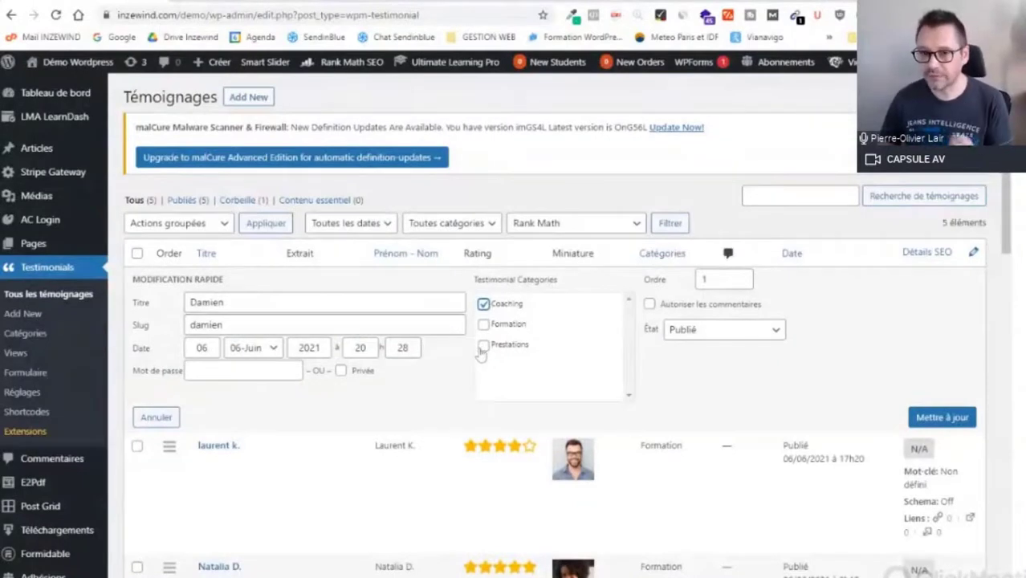
click(943, 419)
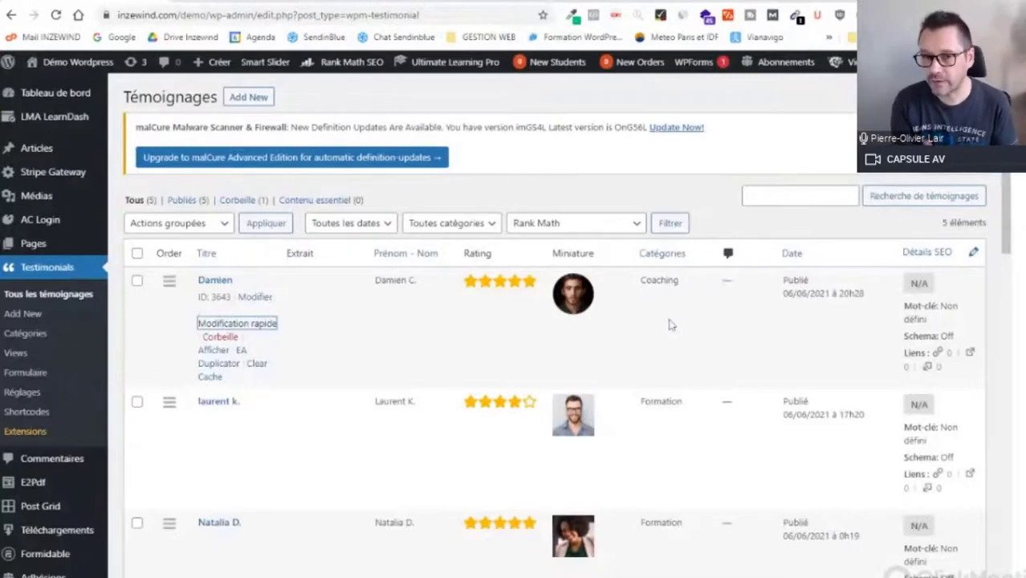
Review the categories, ratings and thumbnails of the entries in the testimonials list.
scroll(659, 328, down, 1)
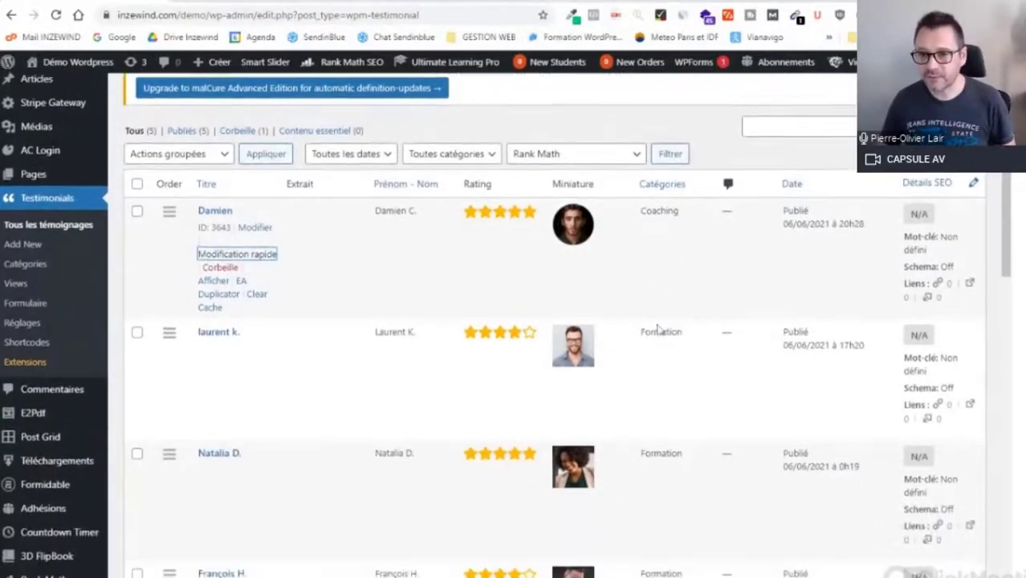
scroll(660, 328, down, 2)
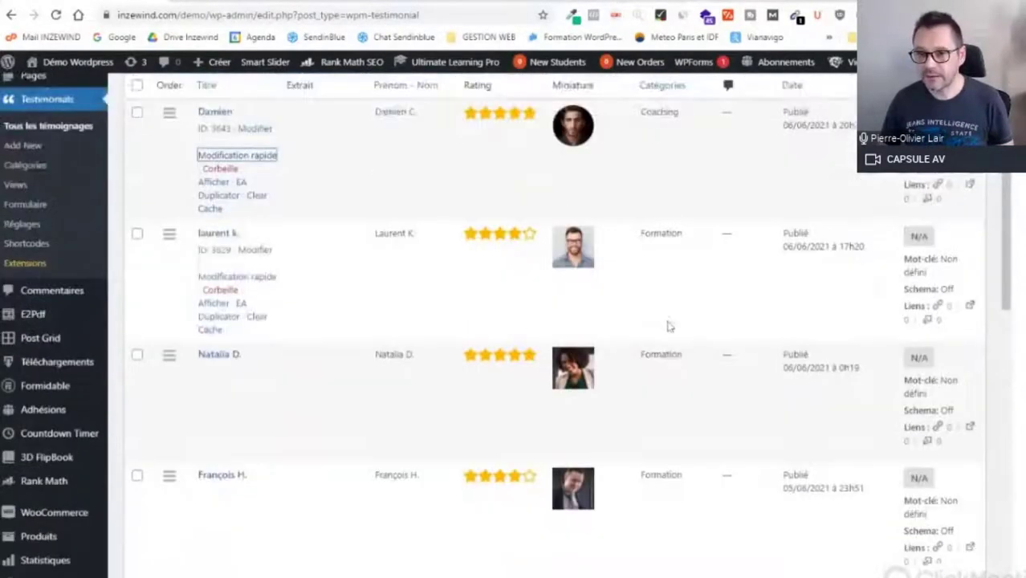
scroll(671, 326, up, 2)
scroll(664, 317, down, 1)
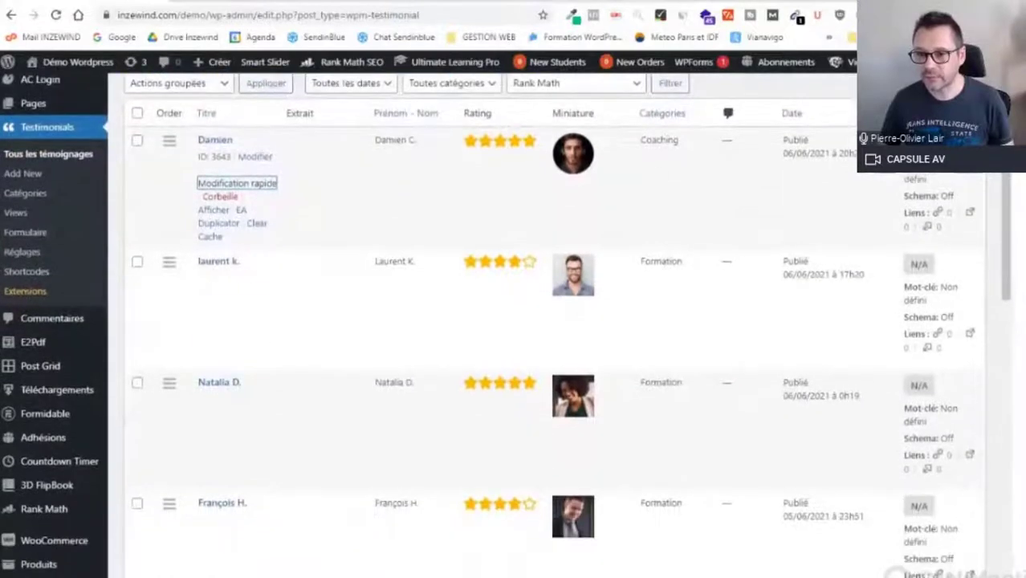
scroll(638, 268, down, 2)
scroll(304, 415, up, 3)
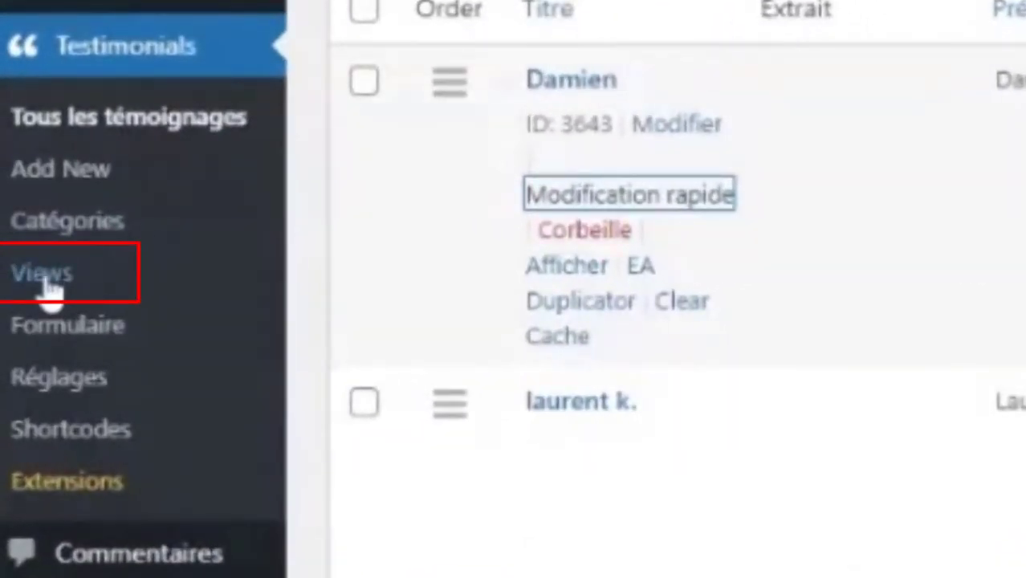
Start a new testimonial view and set its mode to Diaporama.
click(46, 279)
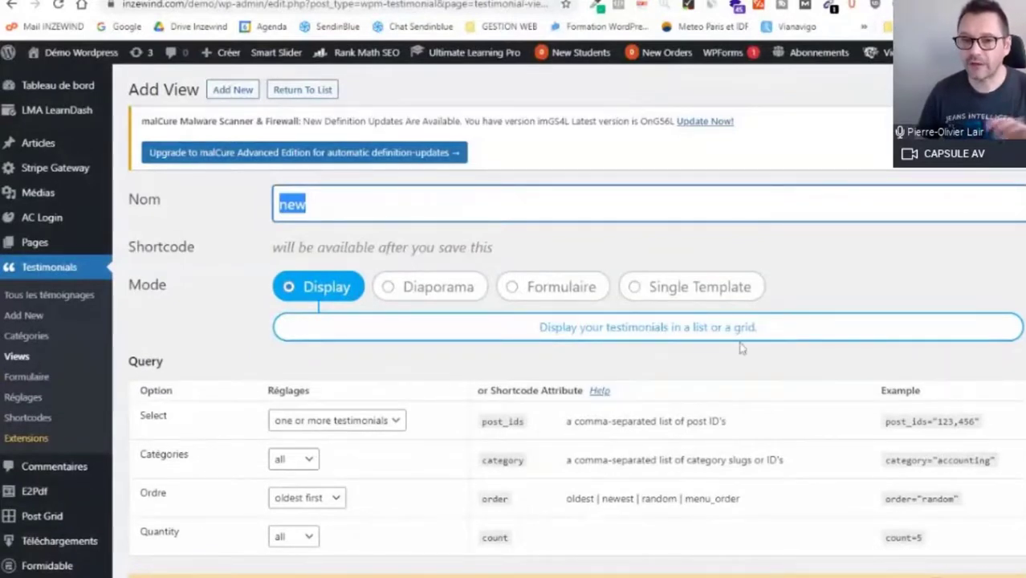
click(389, 289)
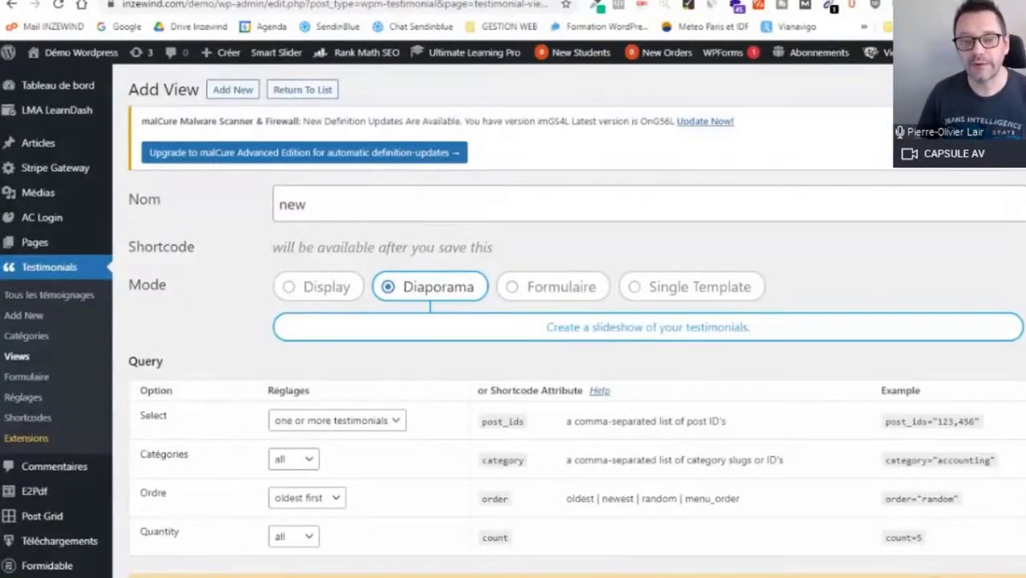
Name the new Diaporama view "Slider RDV WP 057".
click(430, 286)
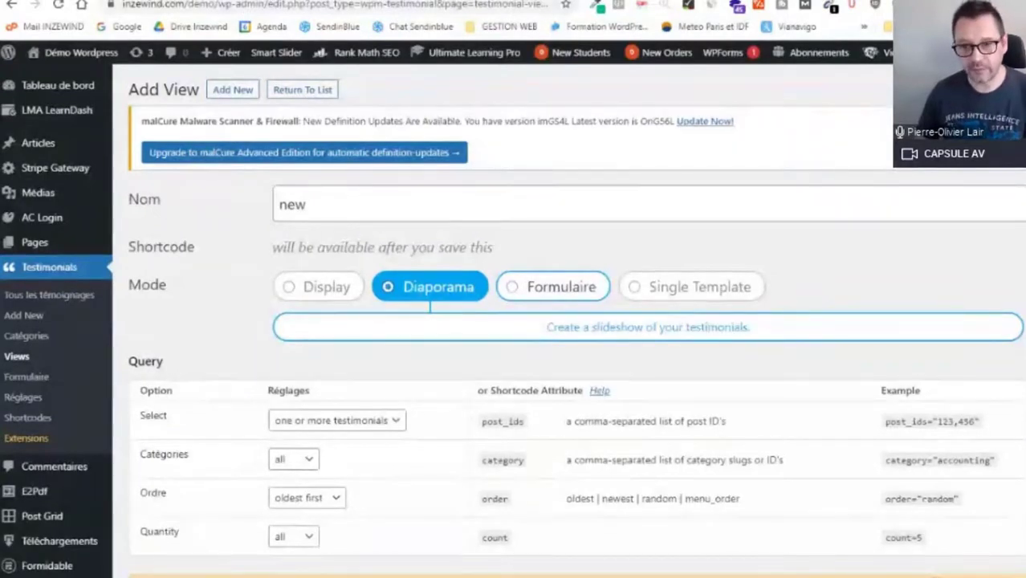
double_click(359, 215)
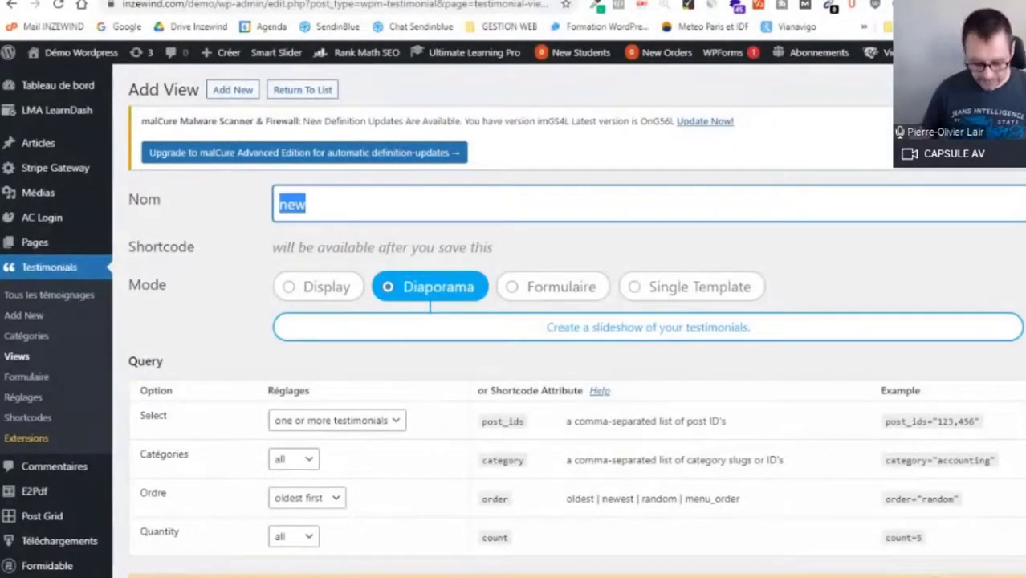
text(Slider )
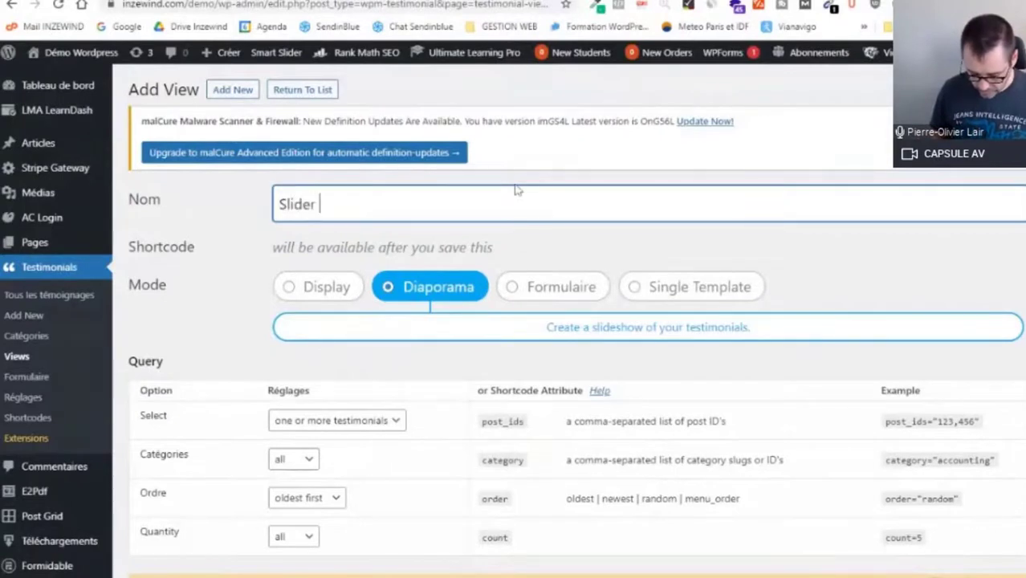
text(RDV W)
text(P 057)
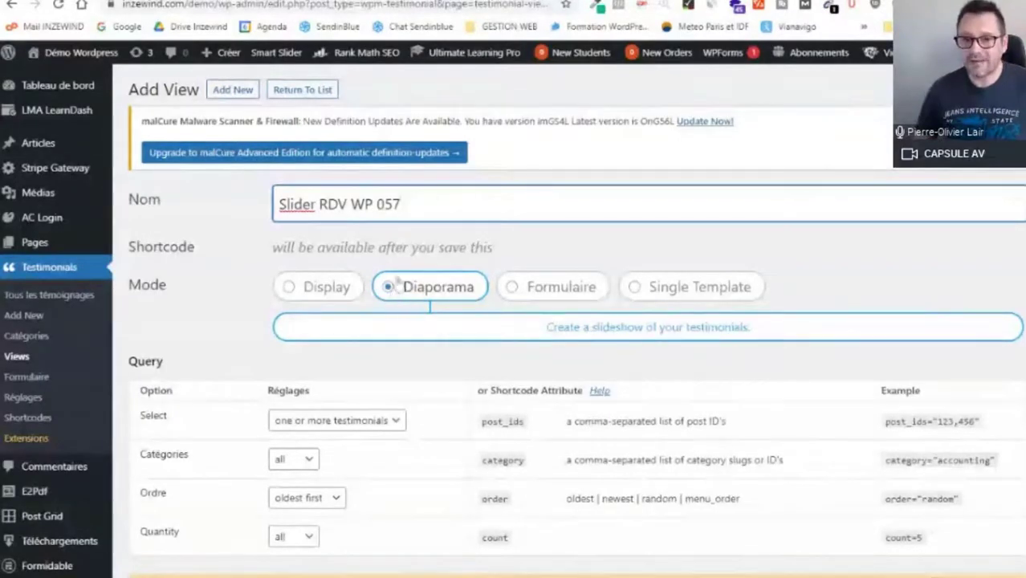
Try the "a specific testimonial" selection for the view's query, and return it to "one or more testimonials".
scroll(398, 293, down, 2)
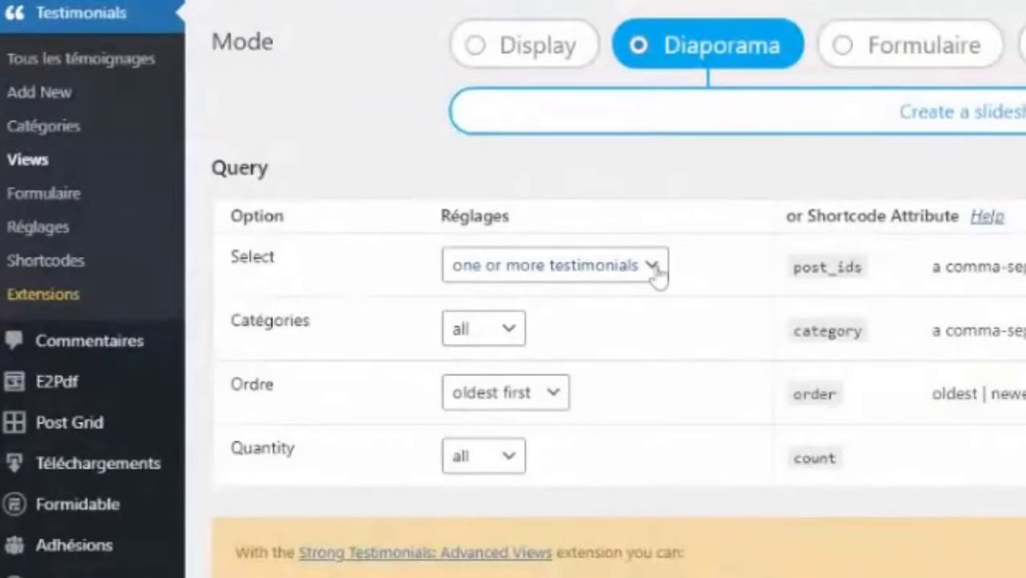
click(656, 267)
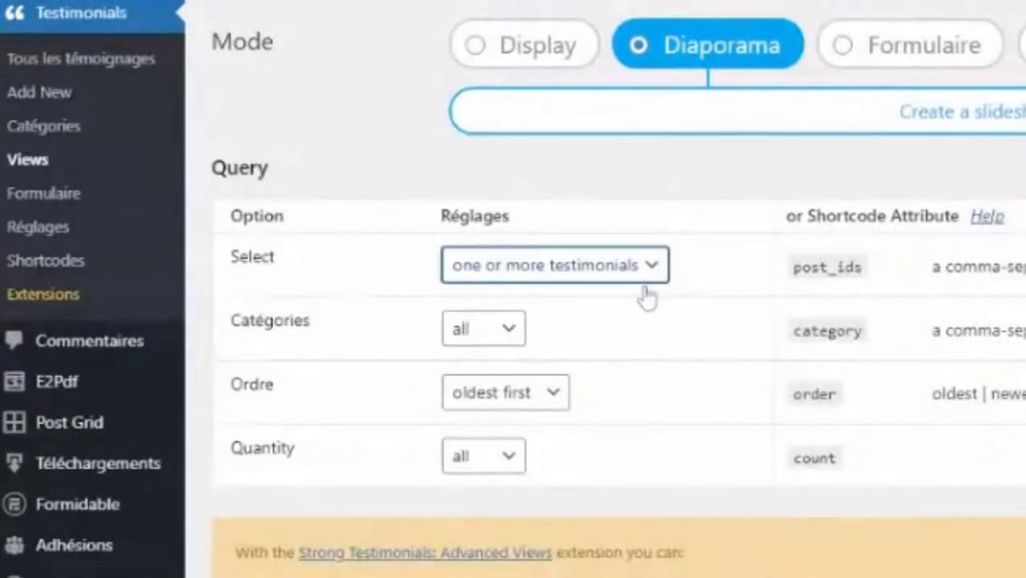
click(647, 297)
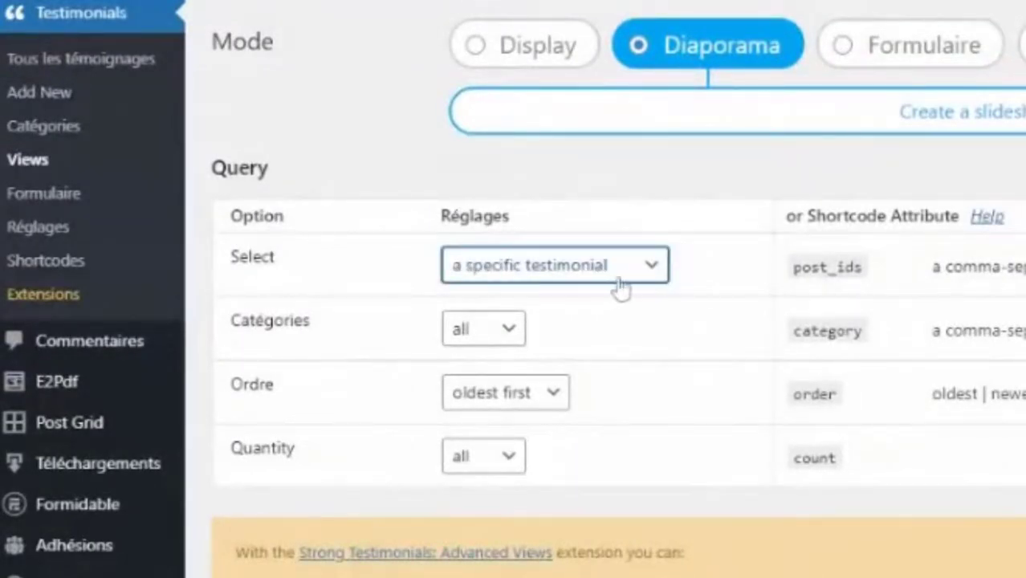
click(625, 277)
click(611, 308)
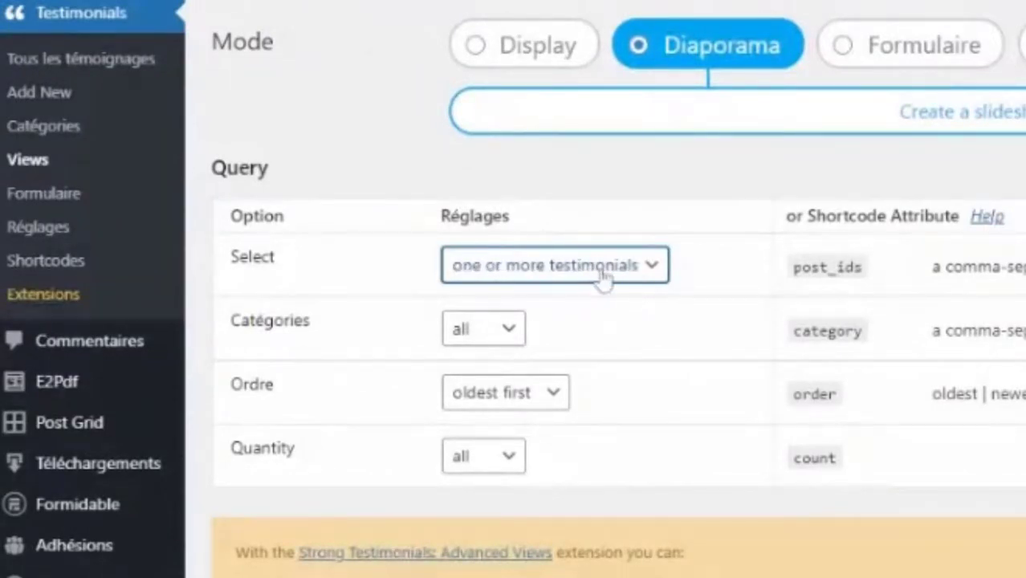
Restrict the view's query to selected categories, including Coaching and Formation and leaving Prestations out.
click(510, 331)
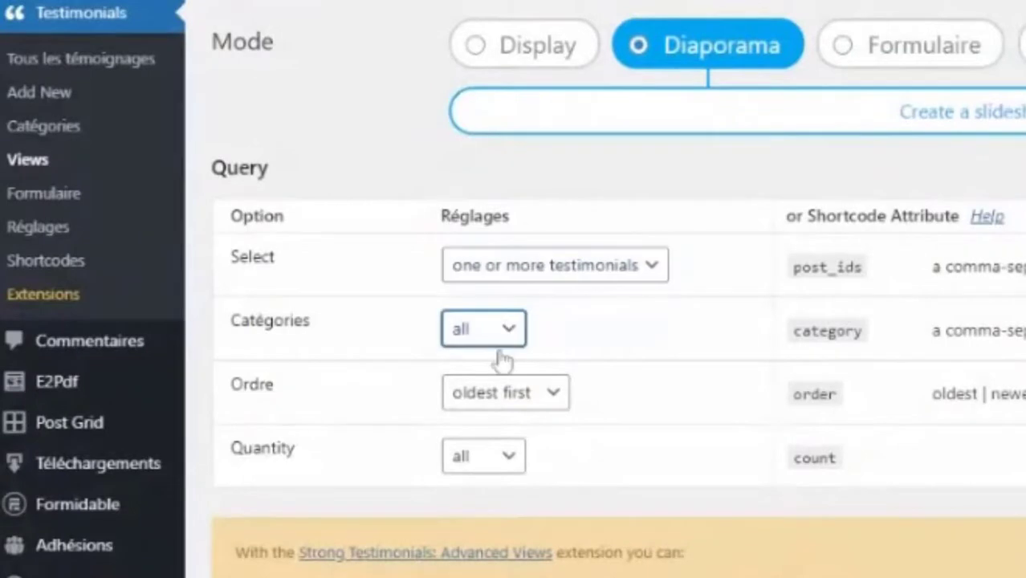
click(503, 361)
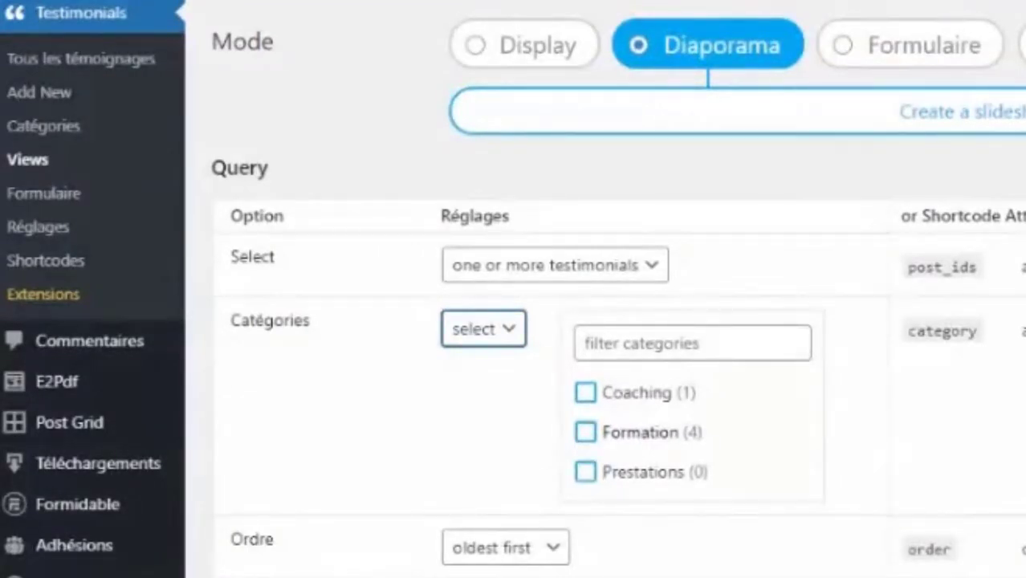
click(587, 392)
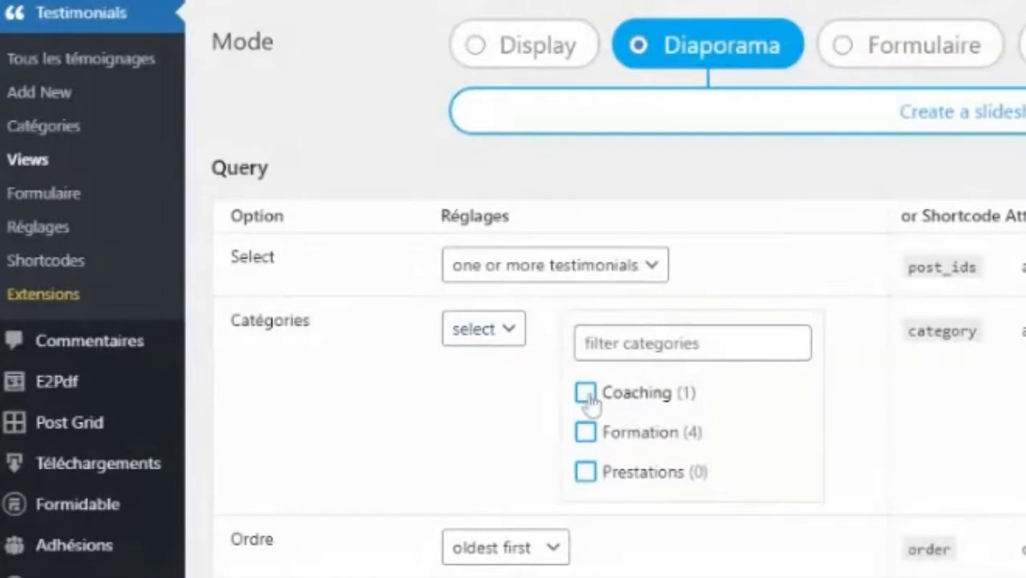
click(589, 435)
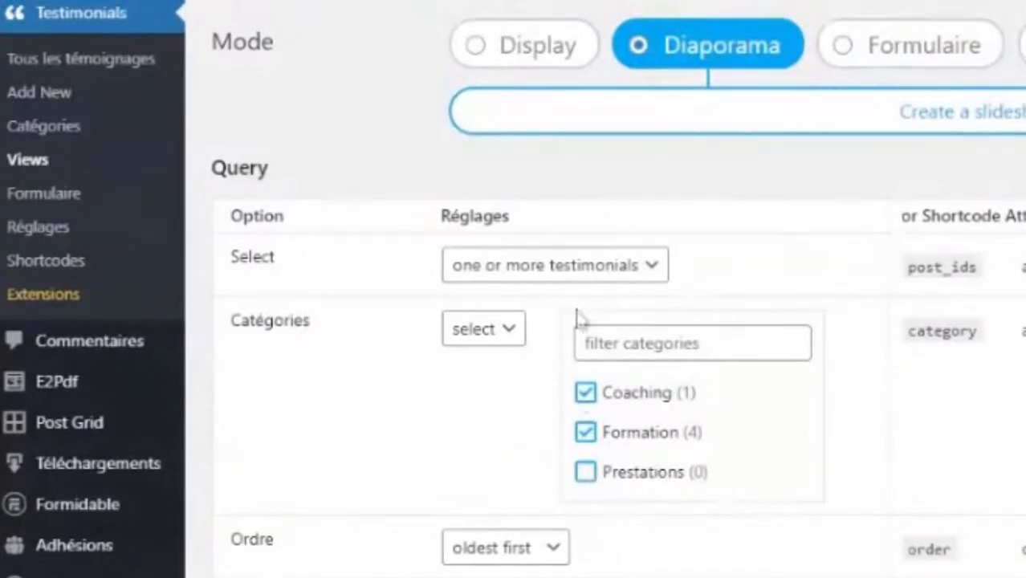
click(587, 473)
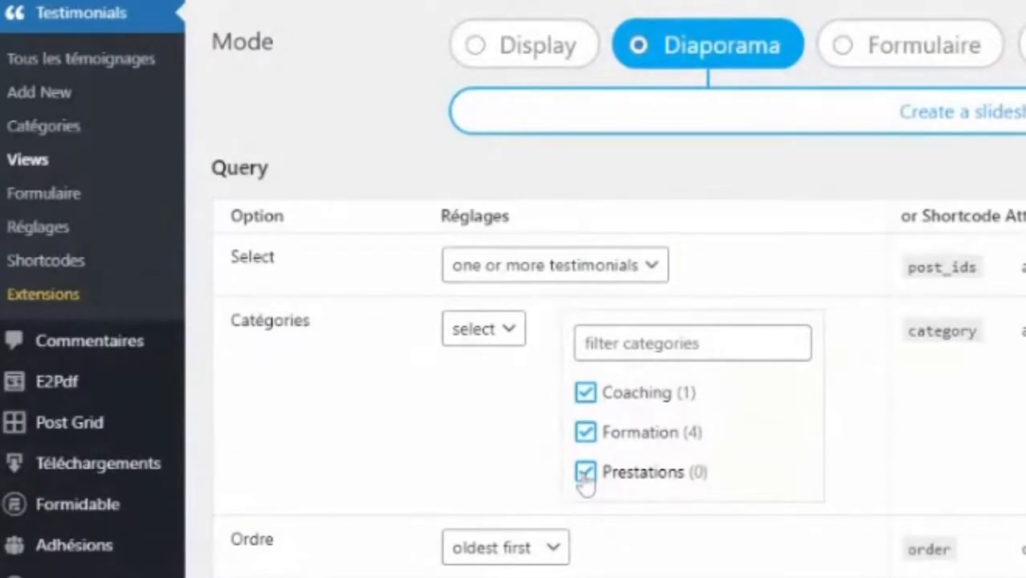
click(587, 476)
Set the display order of the view's testimonials to newest first.
scroll(635, 462, down, 3)
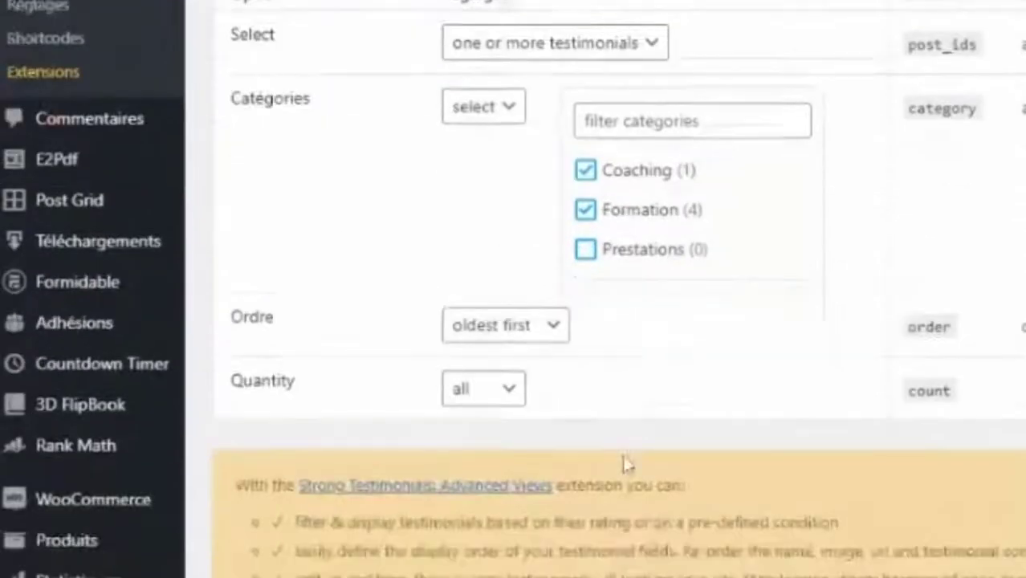
click(540, 319)
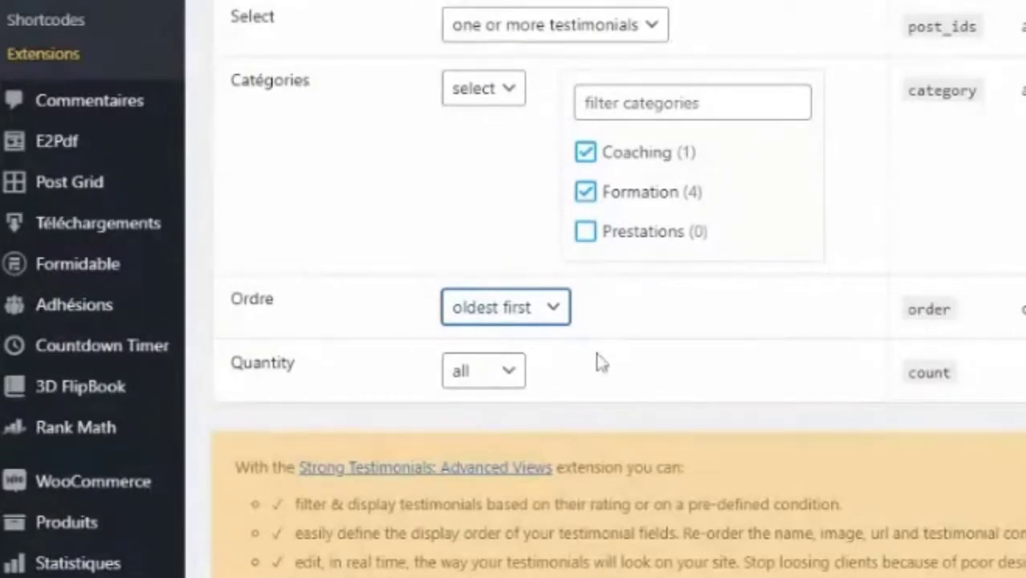
key(Up)
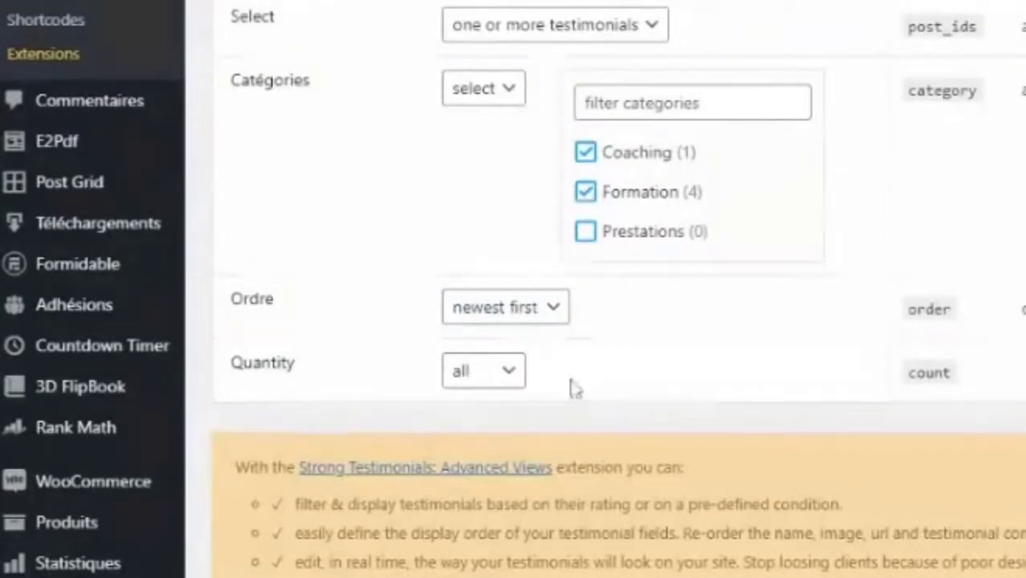
Try limiting the view's quantity by count, and return it to all testimonials.
click(506, 378)
click(482, 406)
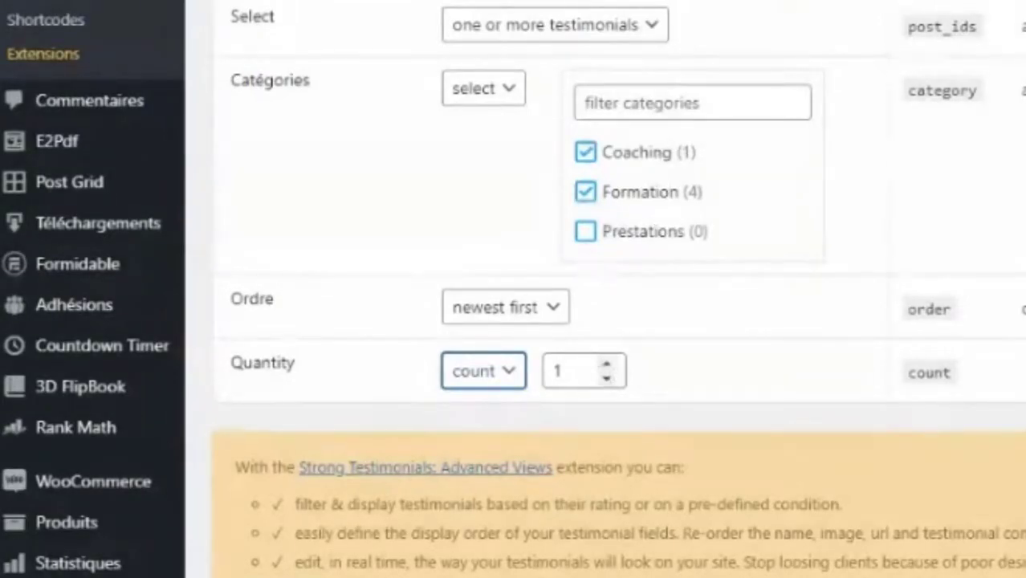
click(514, 384)
click(505, 402)
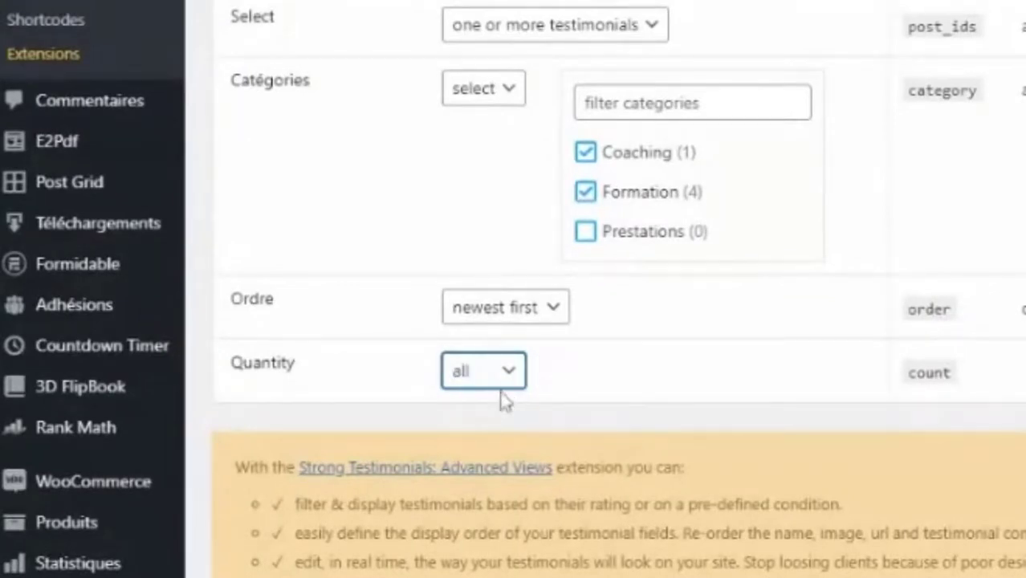
Examine the view's display options for the title, featured image, image size, missing-image fallback and content length.
scroll(639, 325, down, 5)
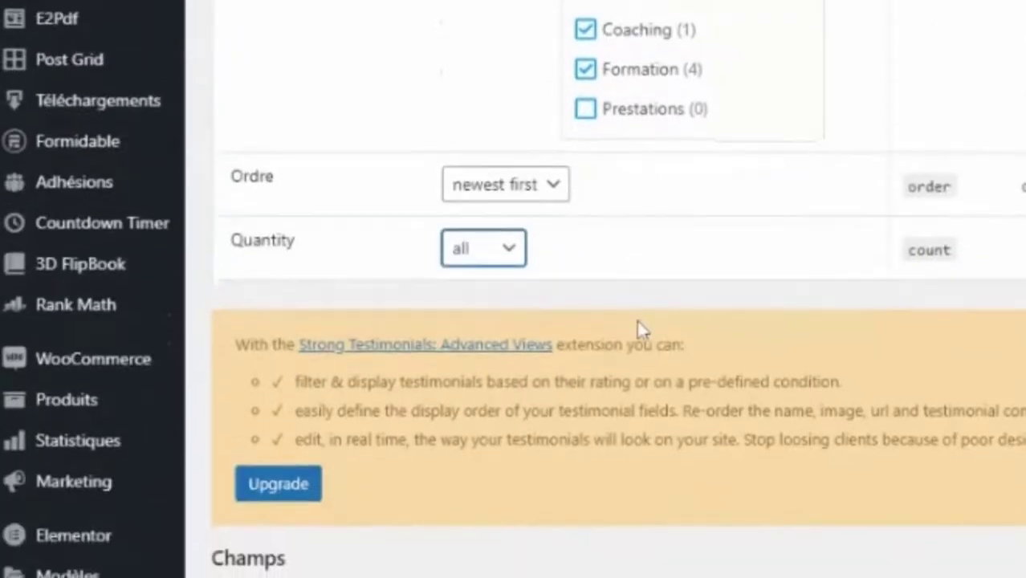
scroll(623, 333, down, 5)
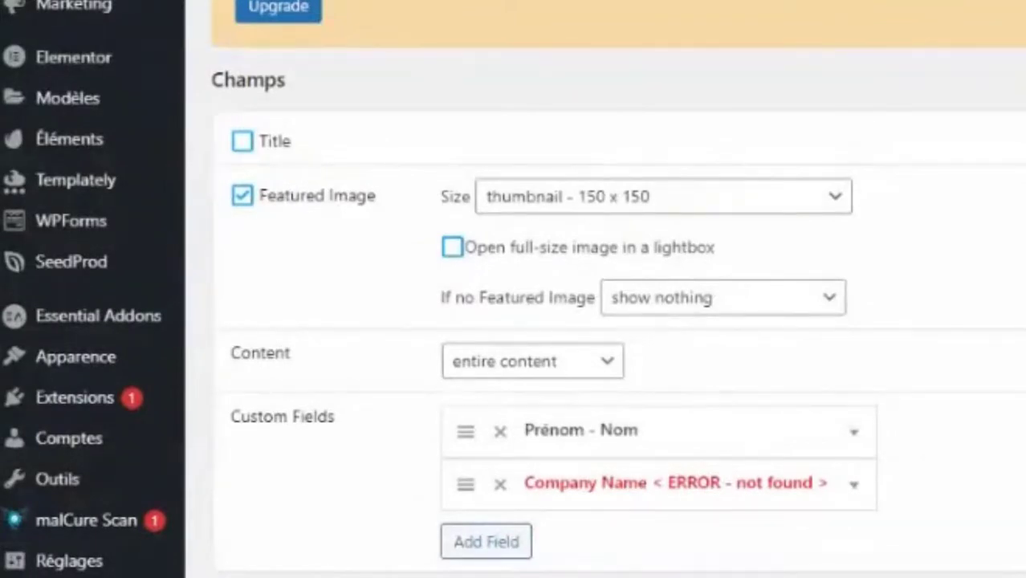
click(243, 142)
click(249, 145)
click(589, 203)
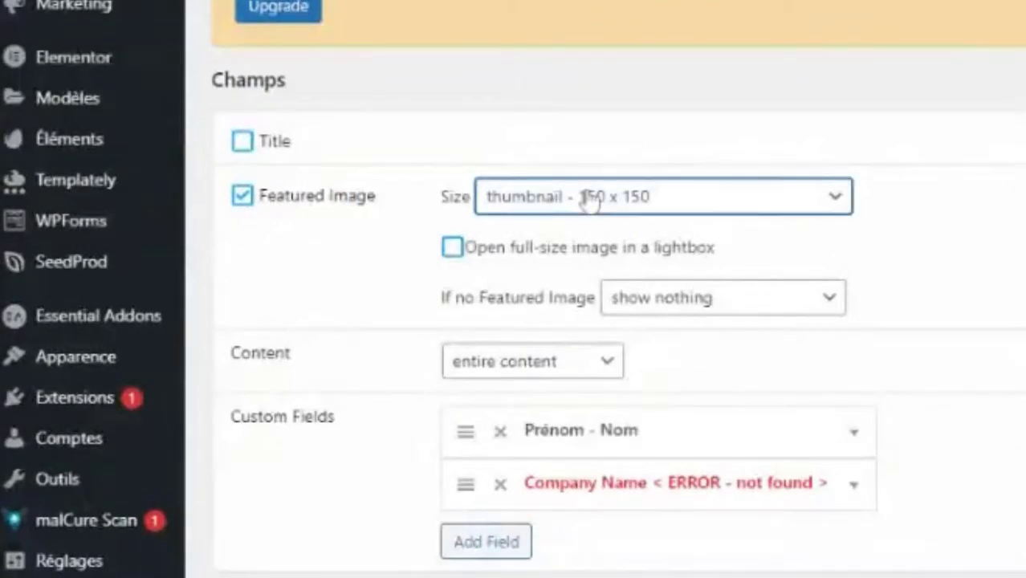
click(241, 200)
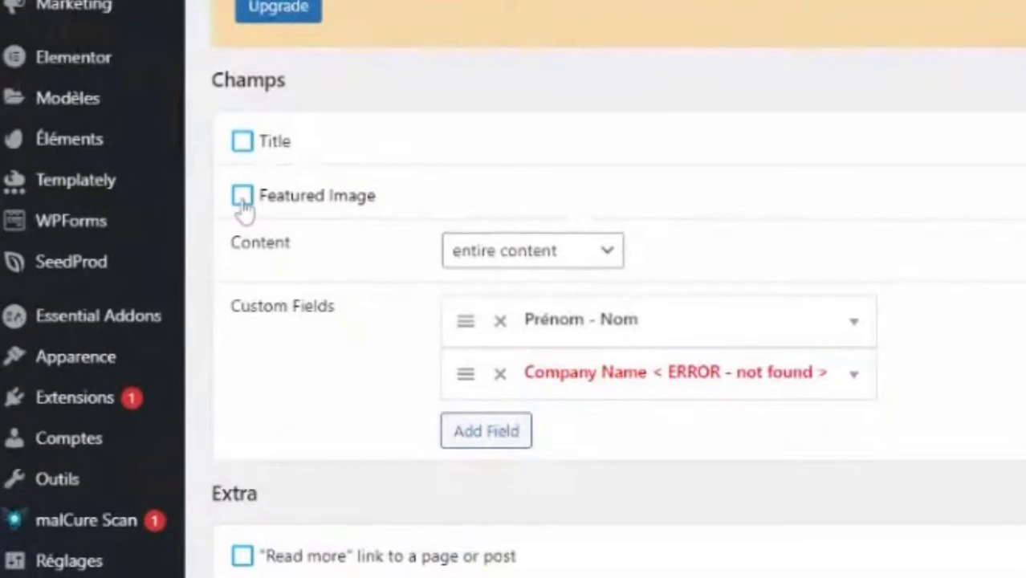
click(242, 209)
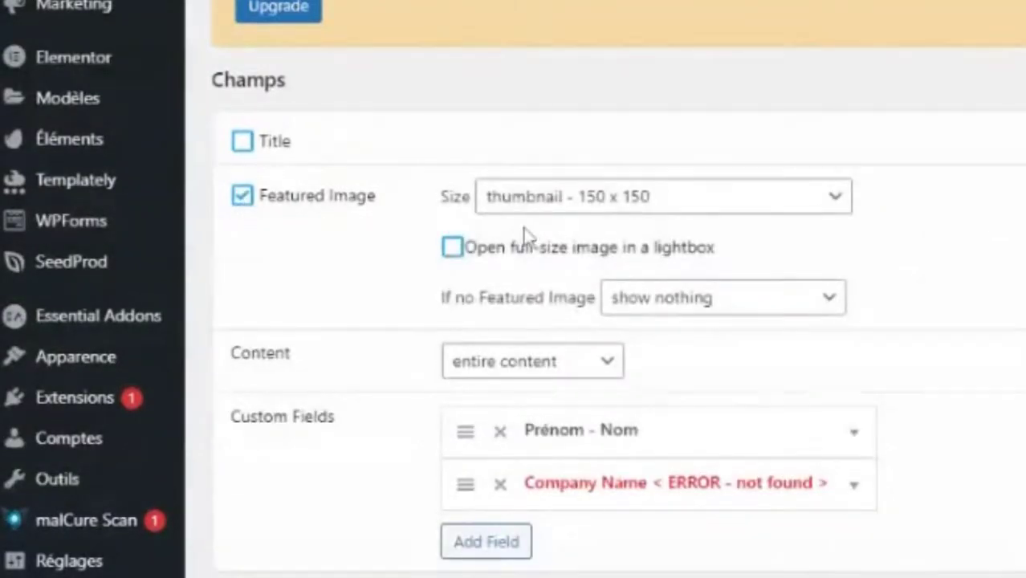
click(591, 201)
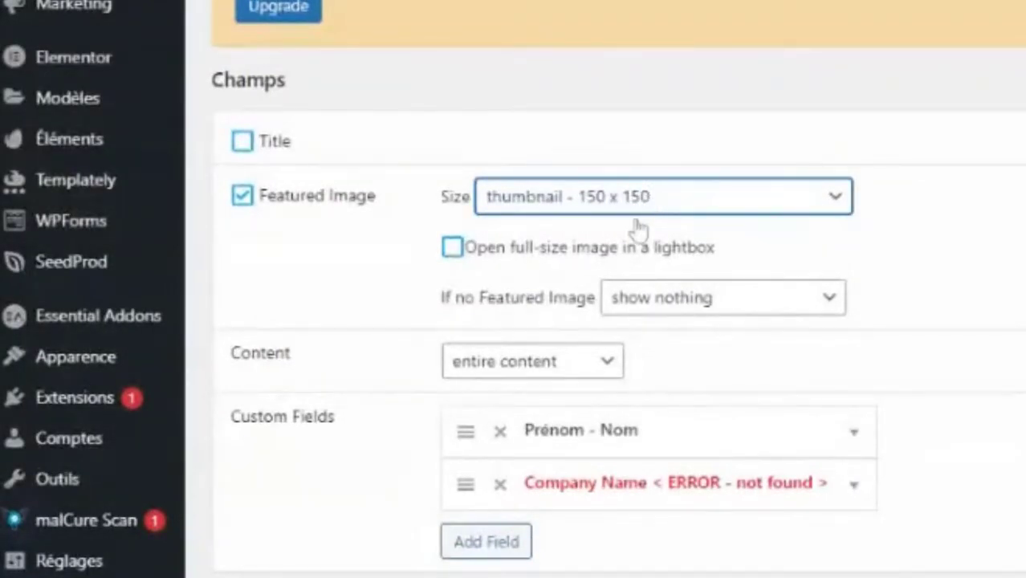
click(366, 270)
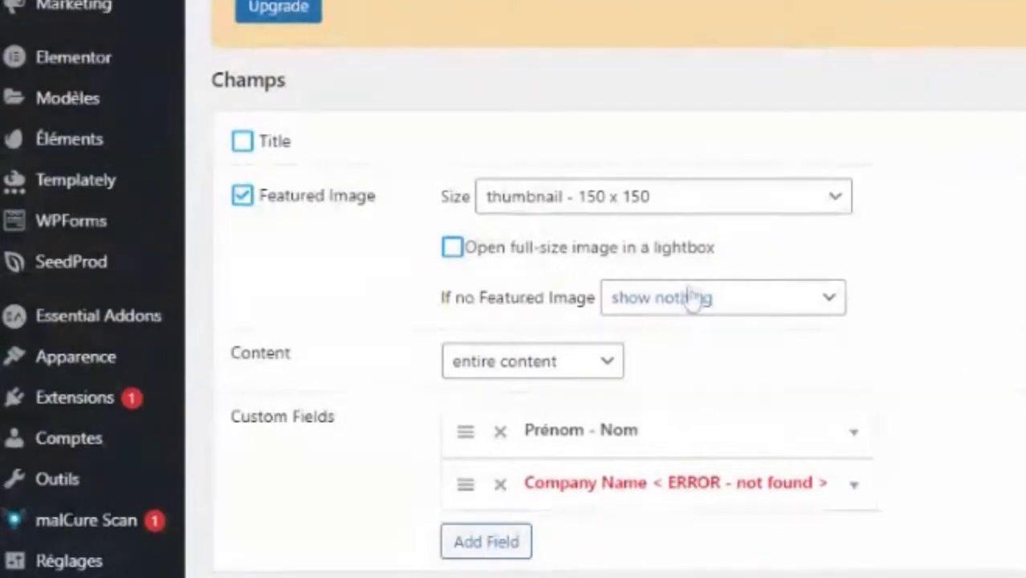
click(709, 307)
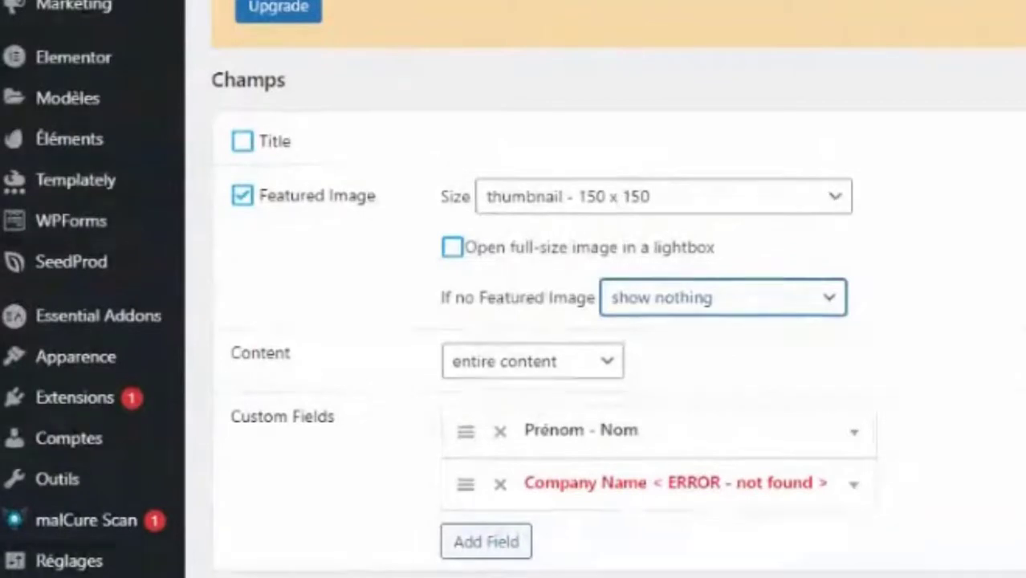
click(935, 254)
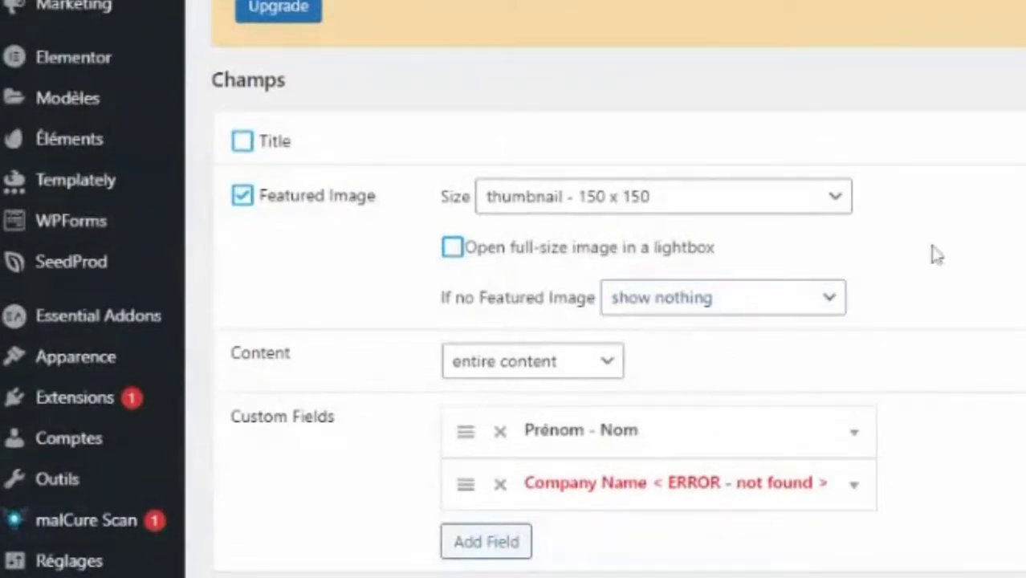
click(594, 371)
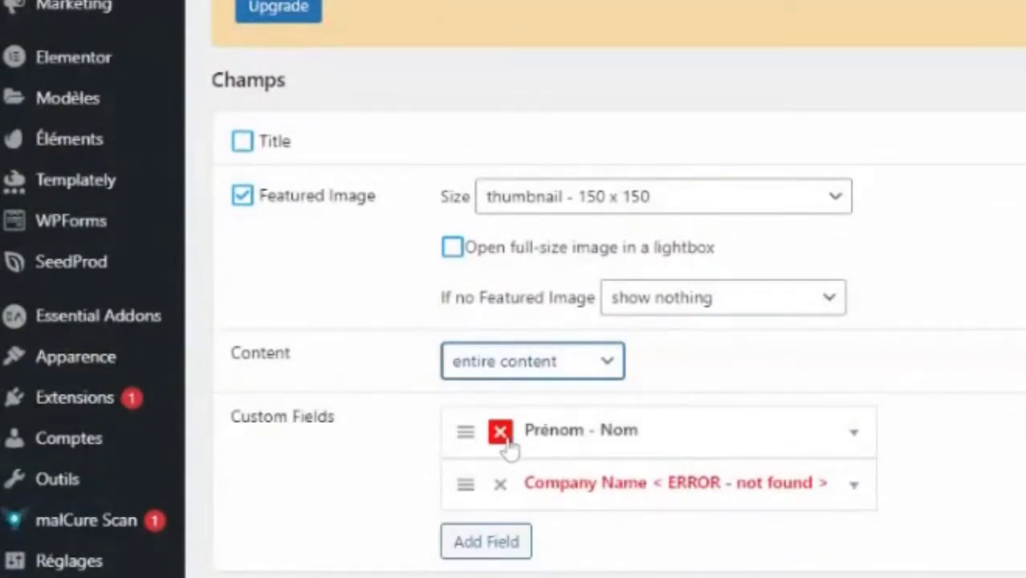
Check the settings of the Prénom - Nom custom field and remove the Company Name field from the view.
click(853, 434)
scroll(853, 431, down, 2)
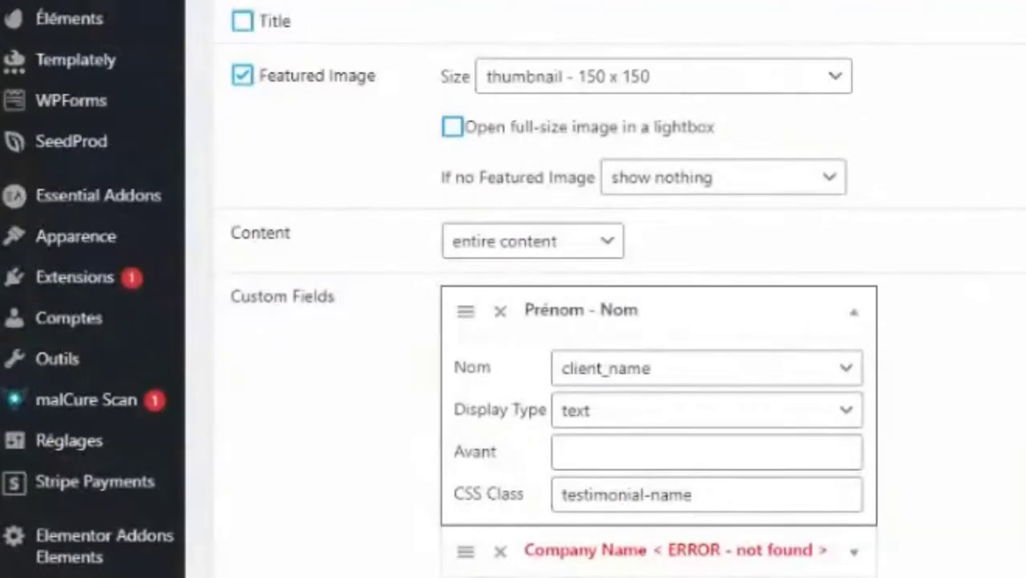
click(854, 314)
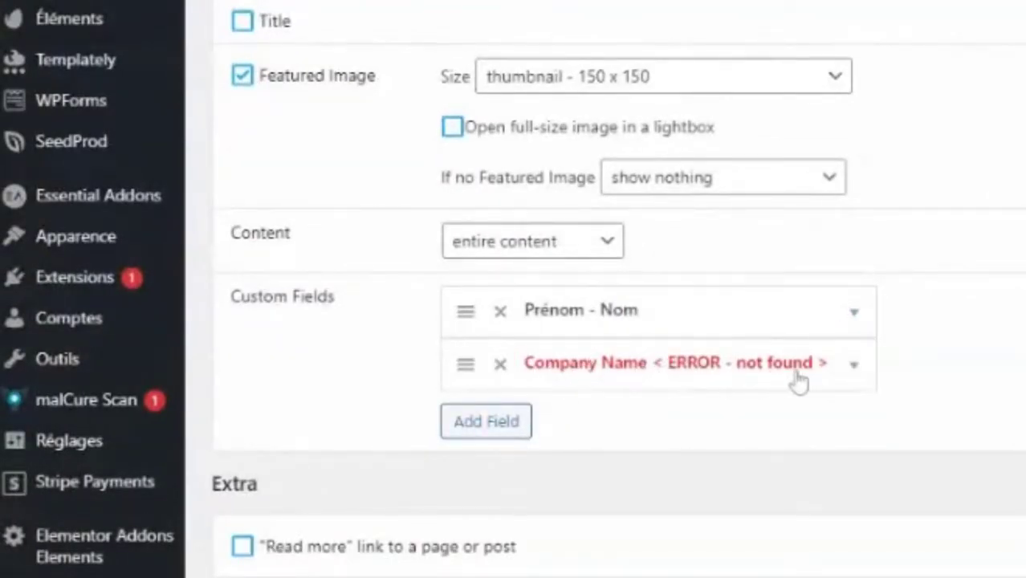
click(856, 378)
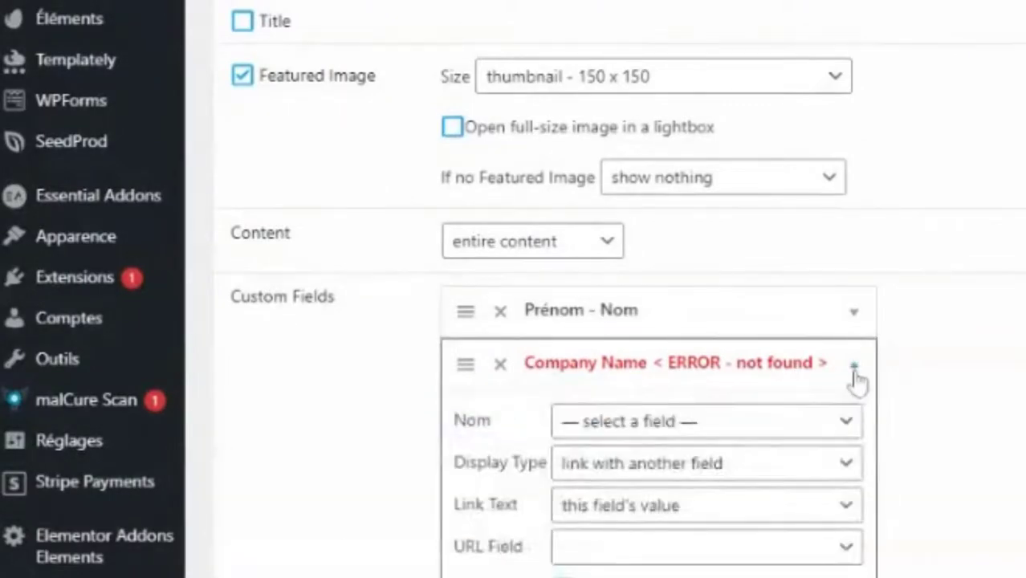
click(500, 367)
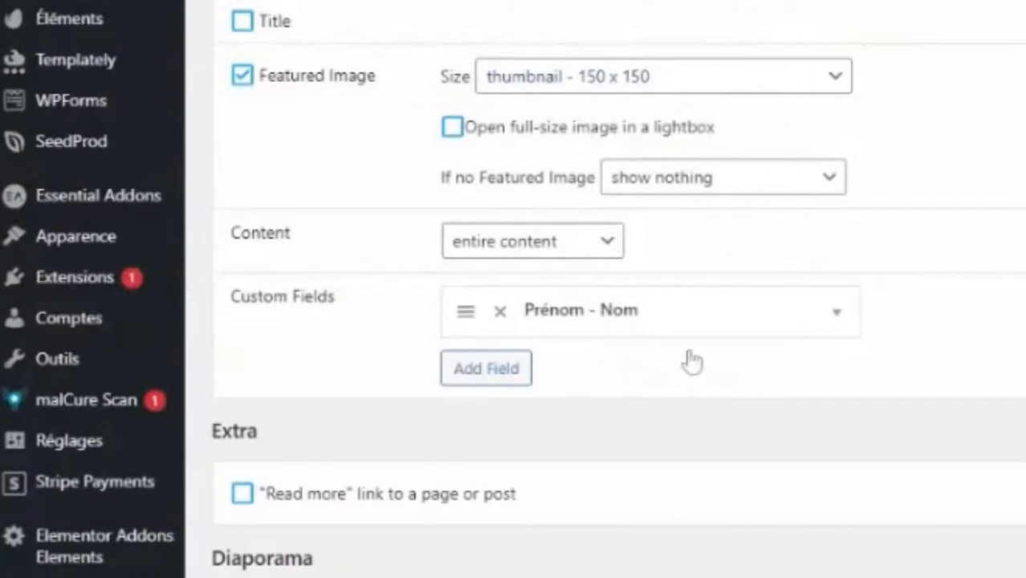
Try adding further custom fields to the view, check the field selector, and remove the blank fields.
click(507, 376)
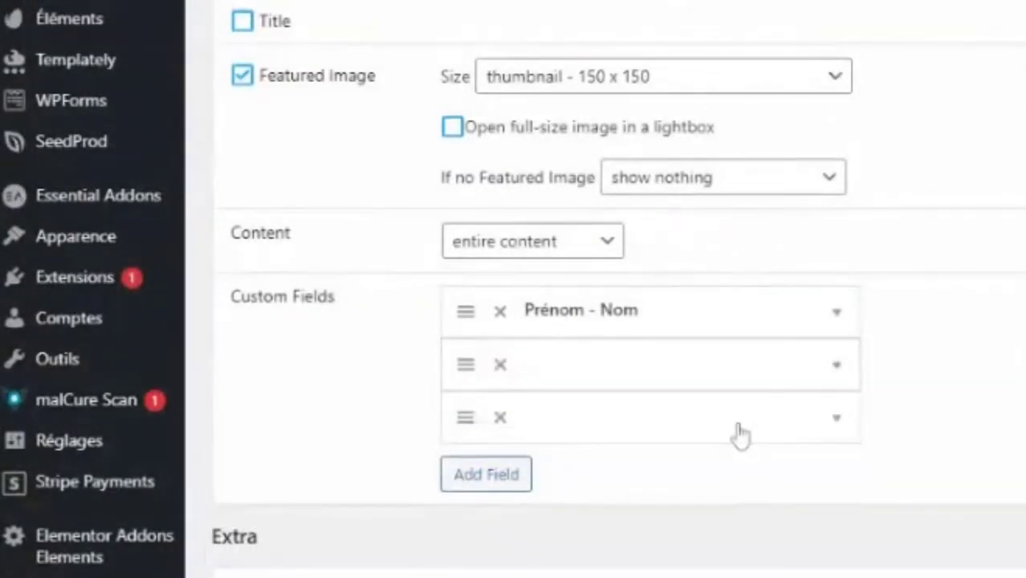
click(739, 433)
click(744, 476)
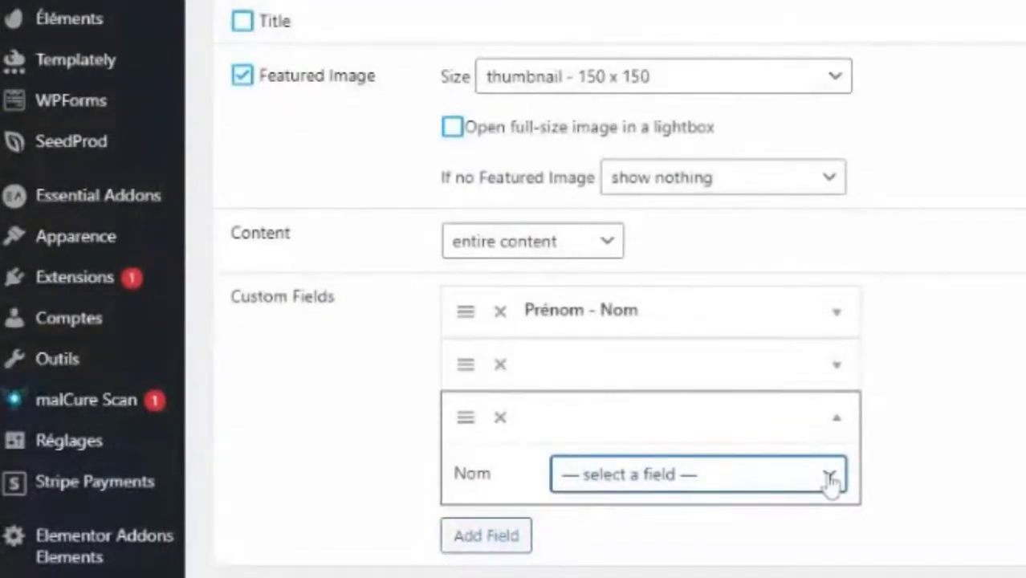
click(499, 416)
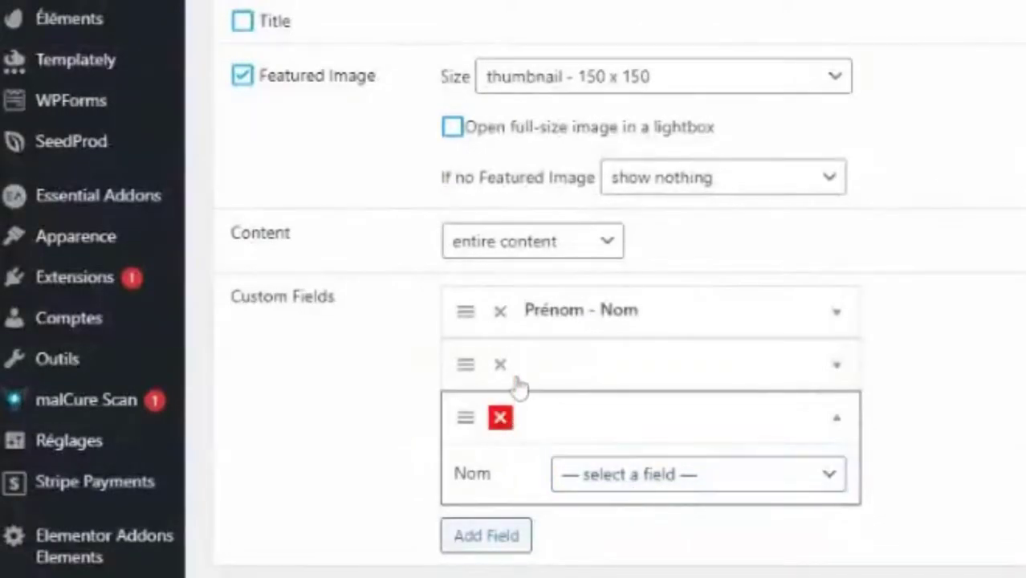
key(Return)
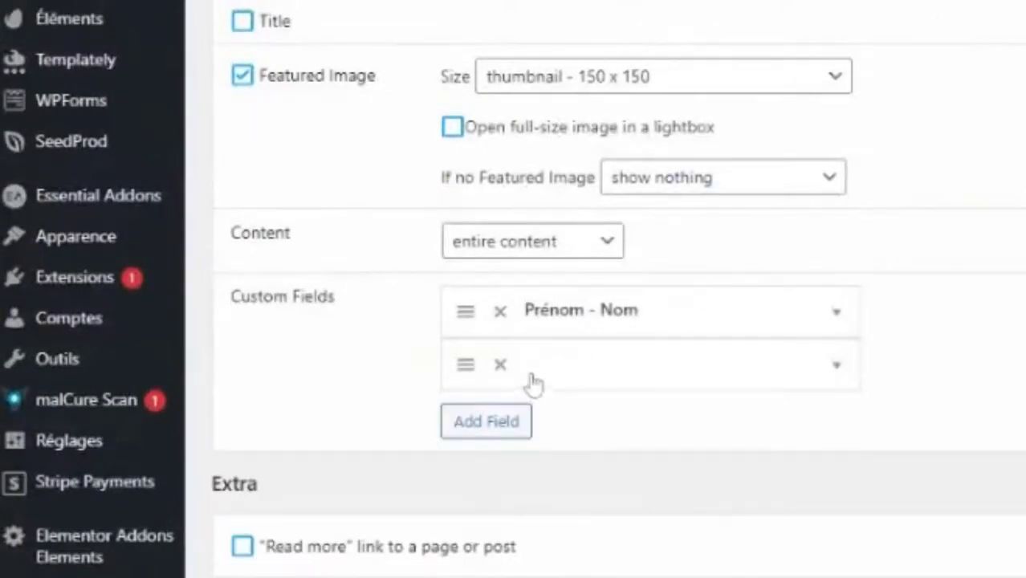
click(499, 365)
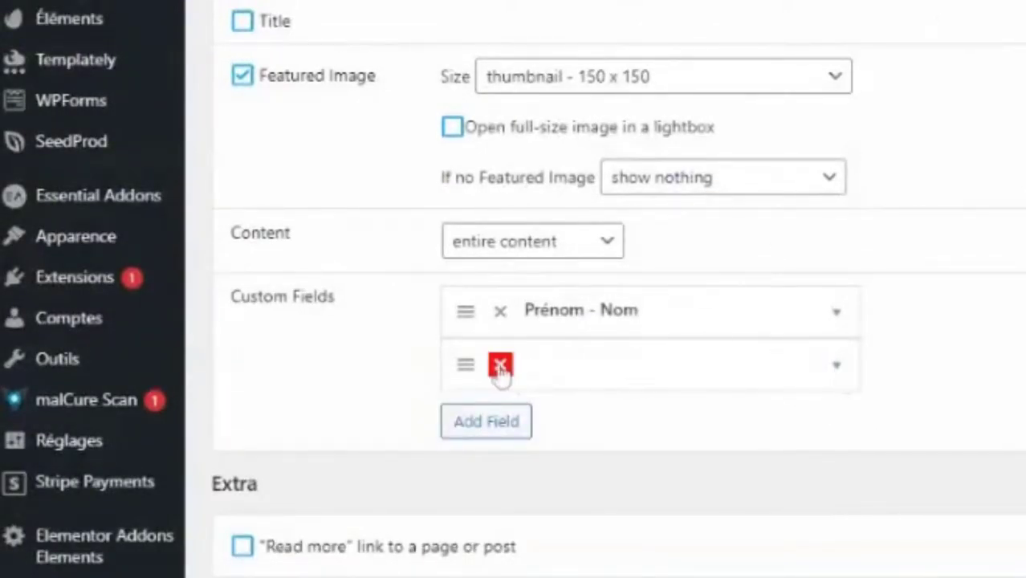
key(Return)
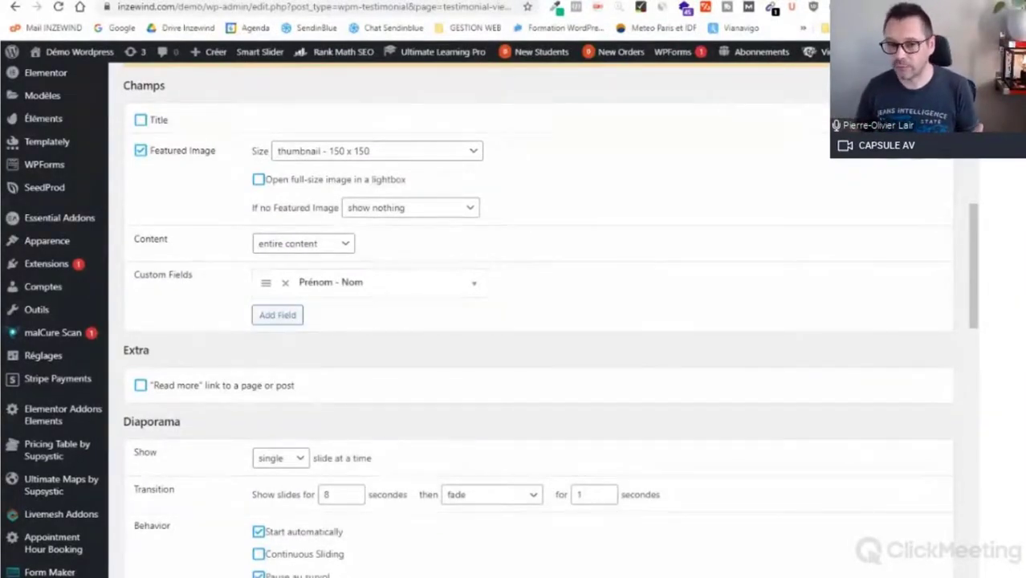
Examine the view's Diaporama settings for slides shown, transition, behavior and navigation, along with the neighbouring field and style options.
scroll(518, 305, down, 3)
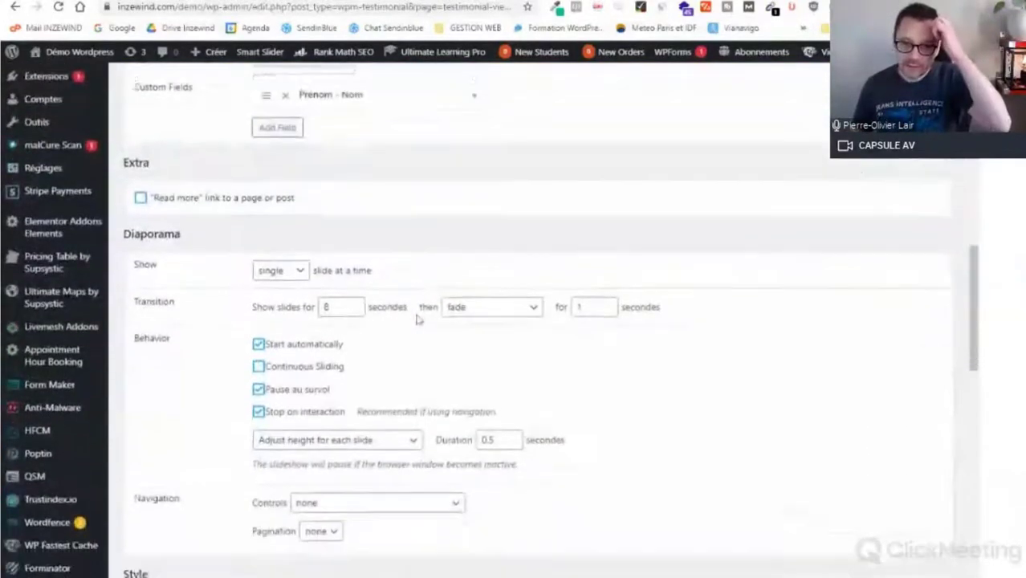
scroll(422, 322, down, 2)
scroll(421, 321, down, 3)
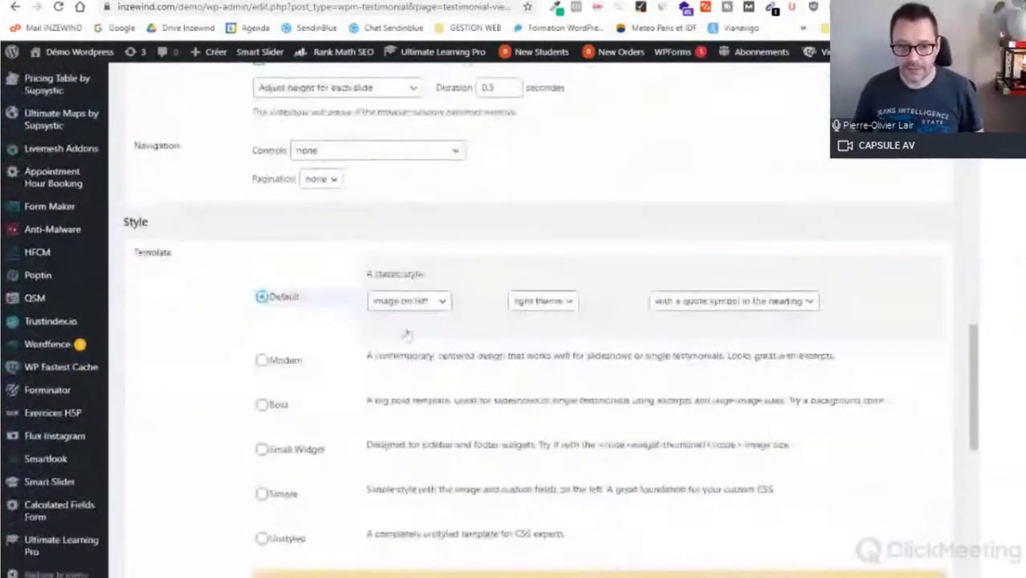
scroll(393, 330, up, 4)
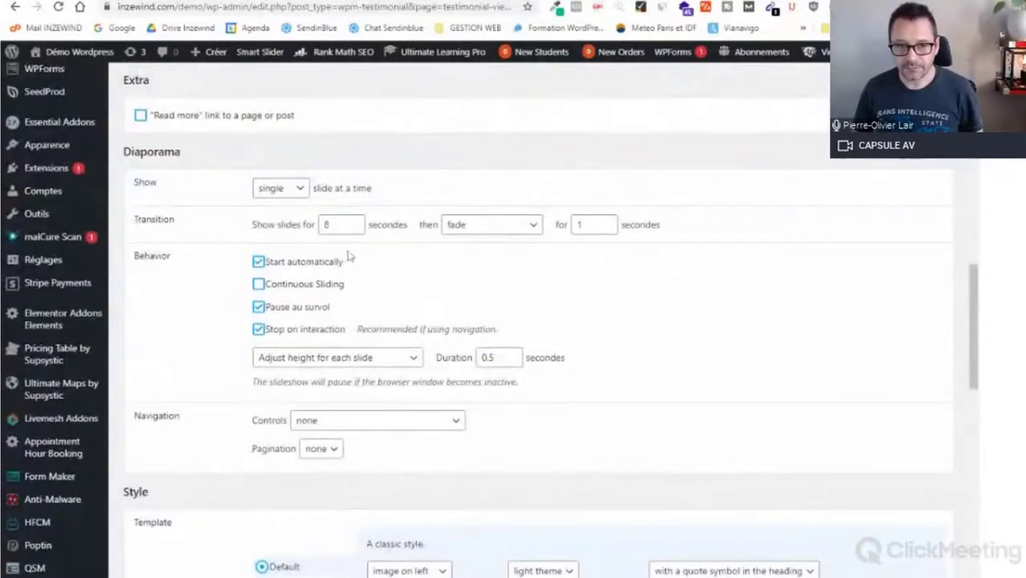
scroll(321, 258, up, 3)
scroll(313, 252, up, 1)
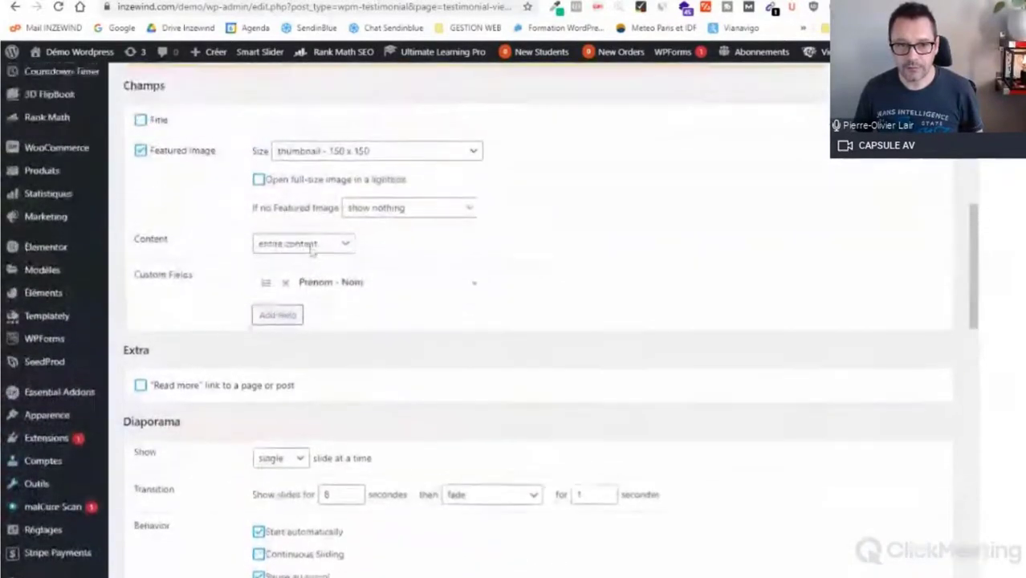
scroll(298, 330, down, 2)
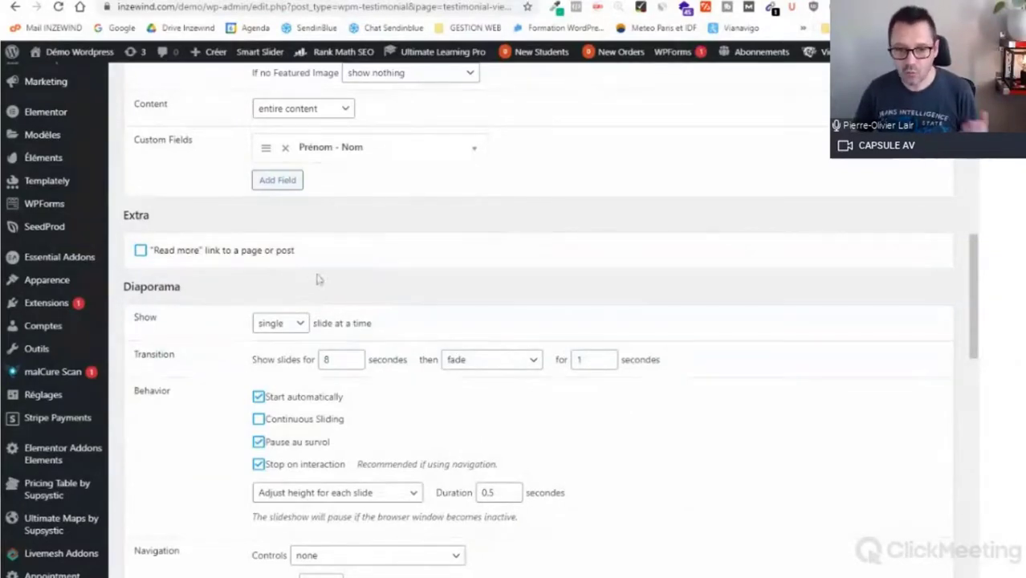
scroll(322, 281, down, 3)
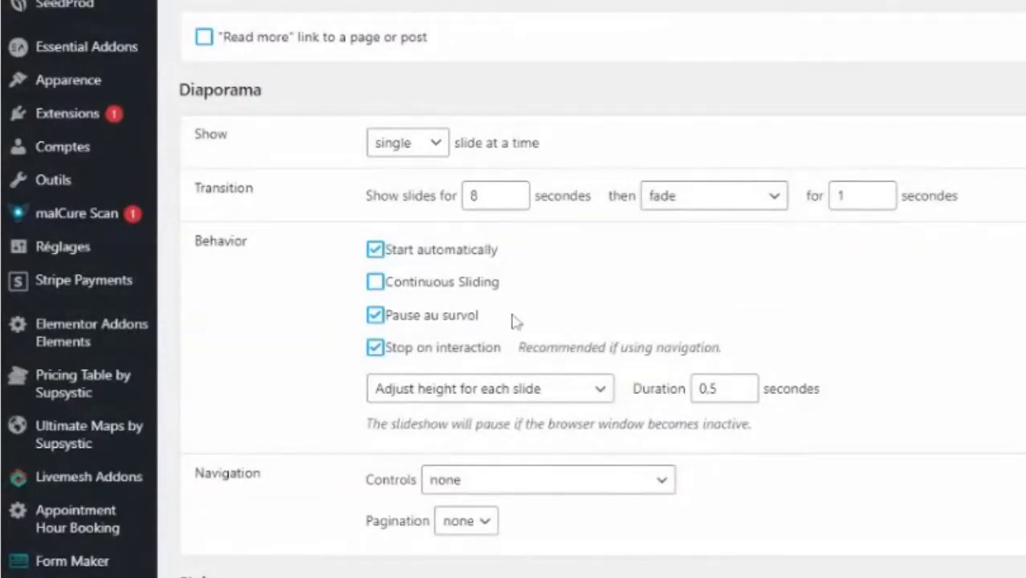
Set the duration of the slideshow's height adjustment for each slide to 2 seconds.
scroll(630, 295, down, 1)
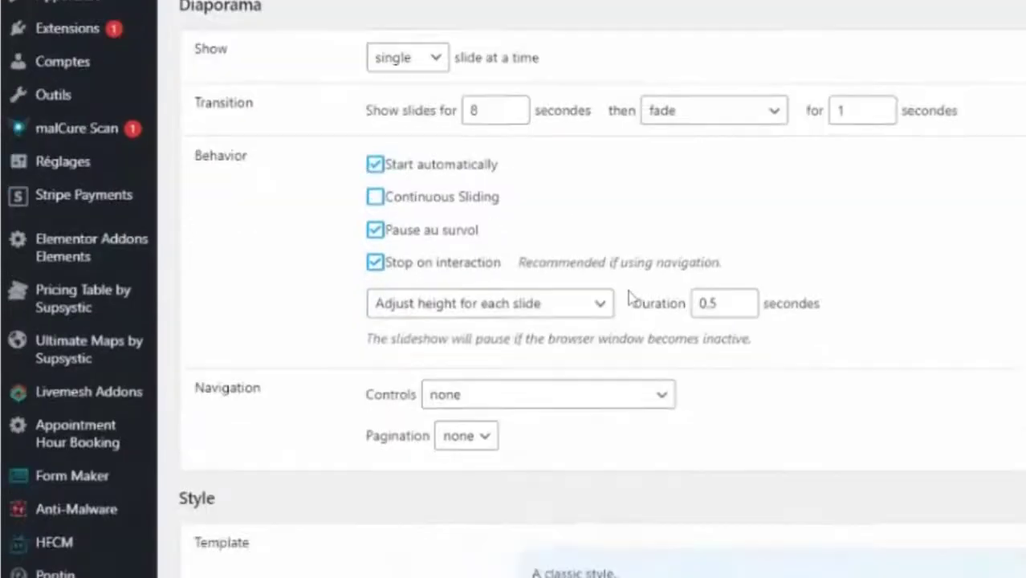
scroll(630, 295, down, 1)
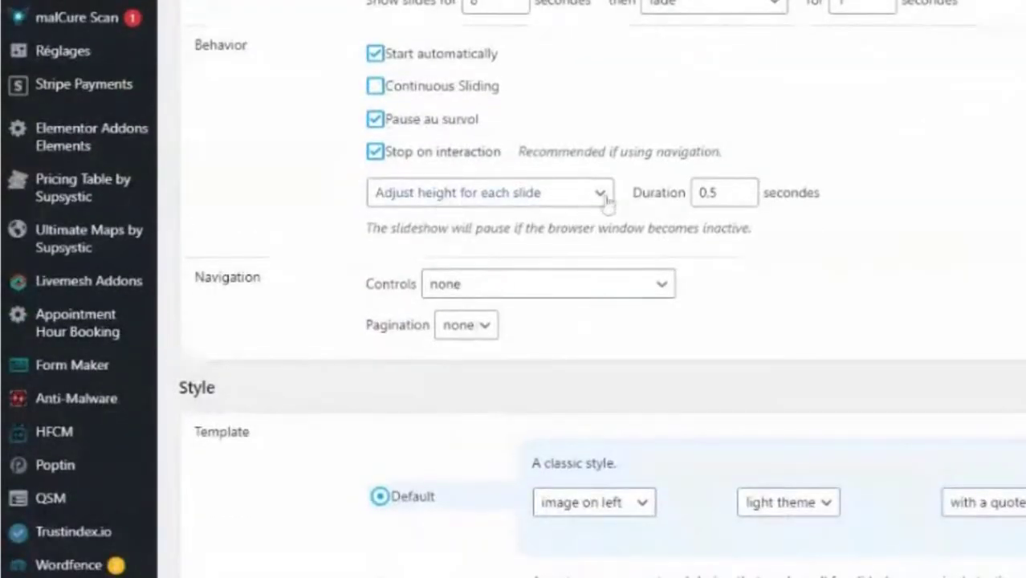
double_click(710, 193)
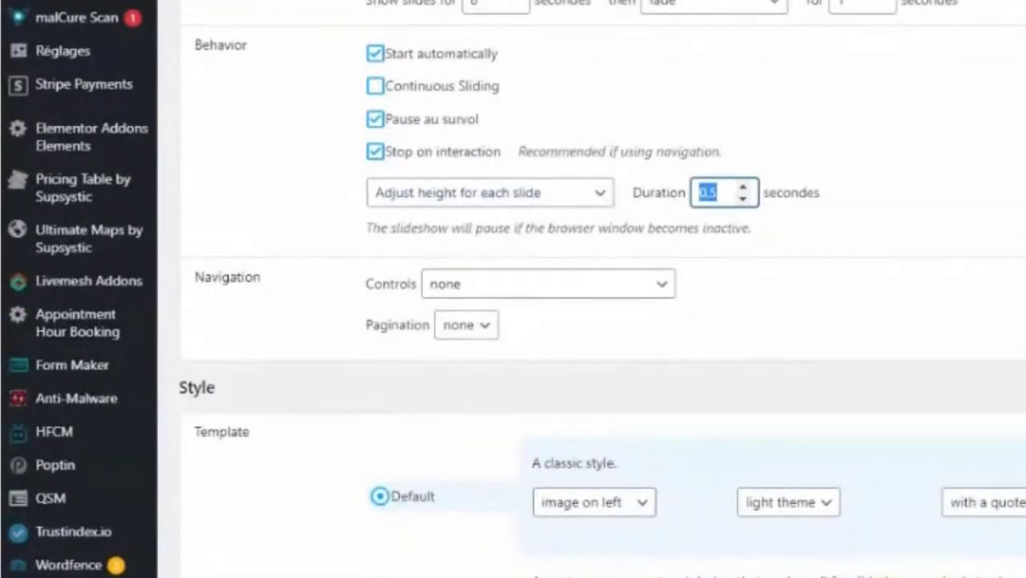
text(2)
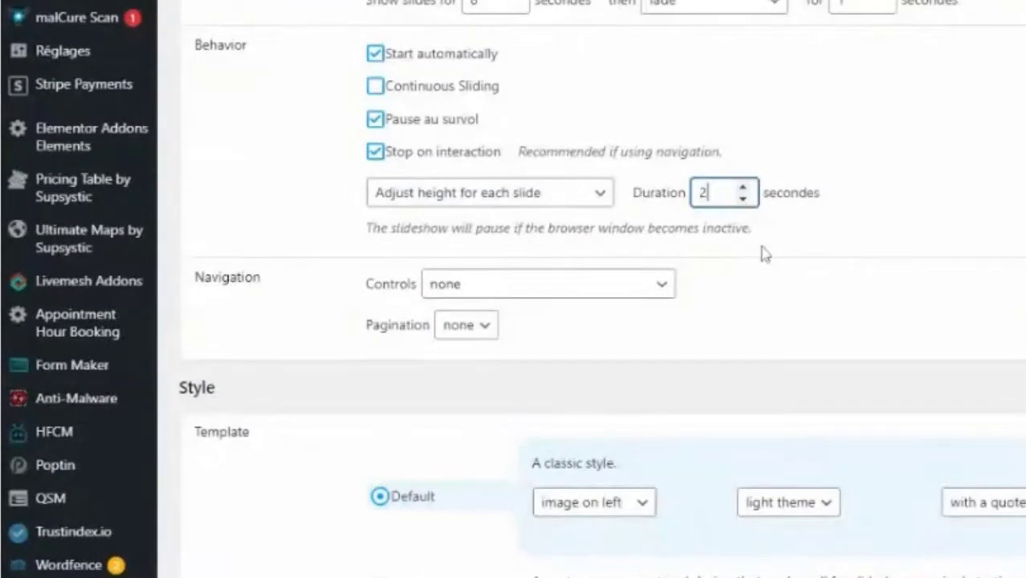
Set the slideshow's navigation controls to Bottom: previous / next, keeping the buttons 1 style.
click(578, 292)
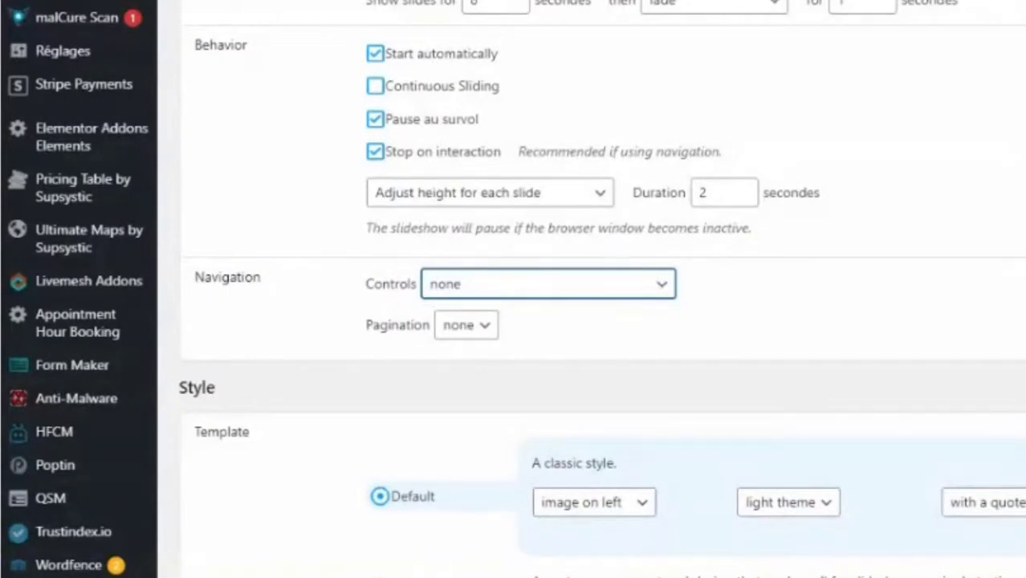
click(523, 320)
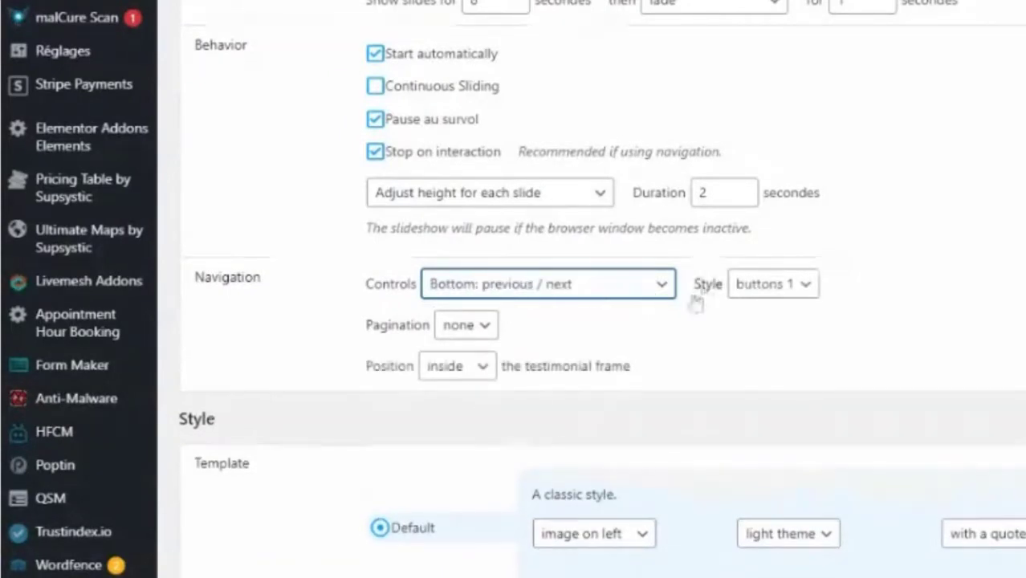
click(803, 291)
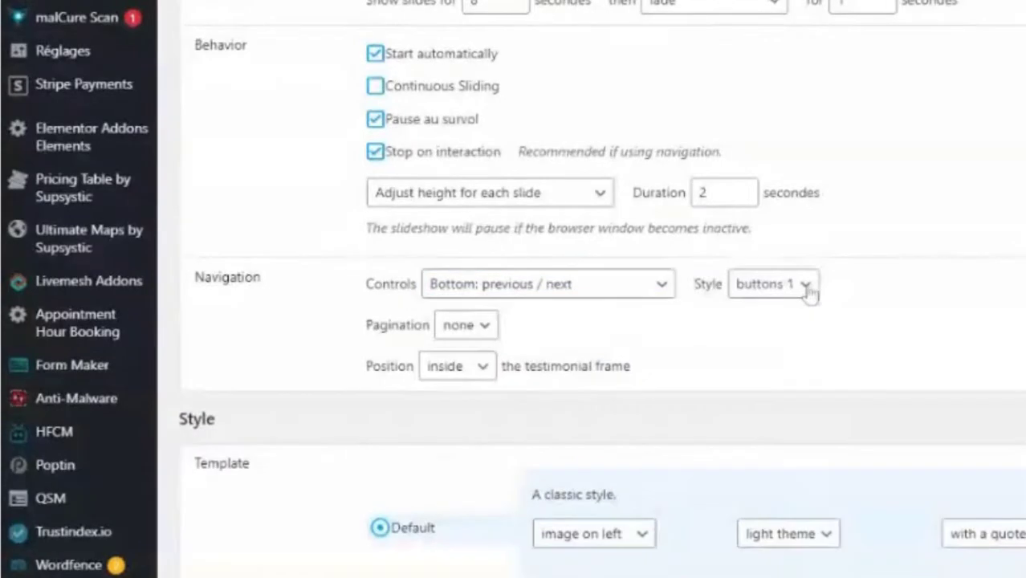
click(853, 299)
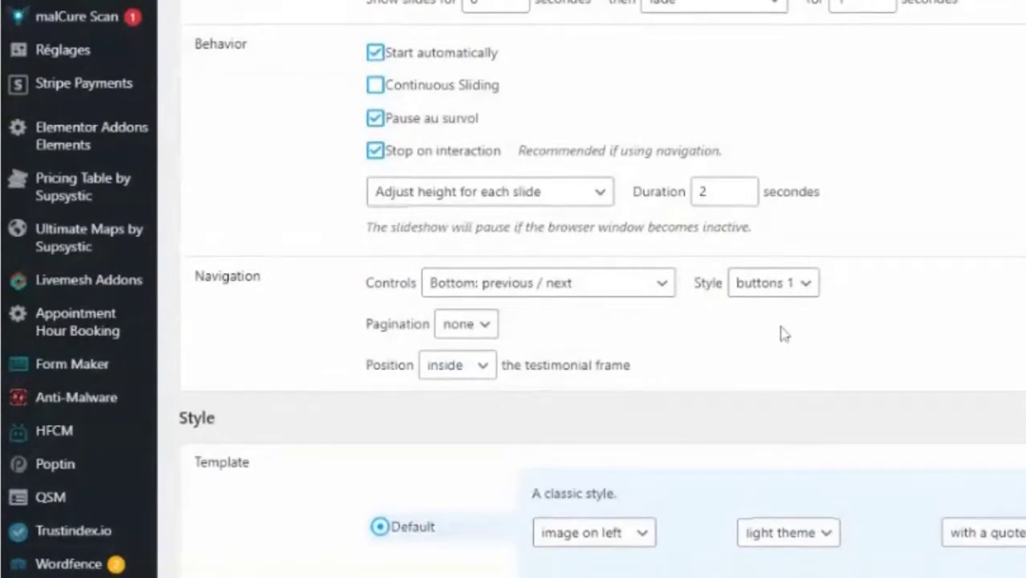
Choose the Modern template as the style of the testimonial view.
scroll(778, 335, down, 4)
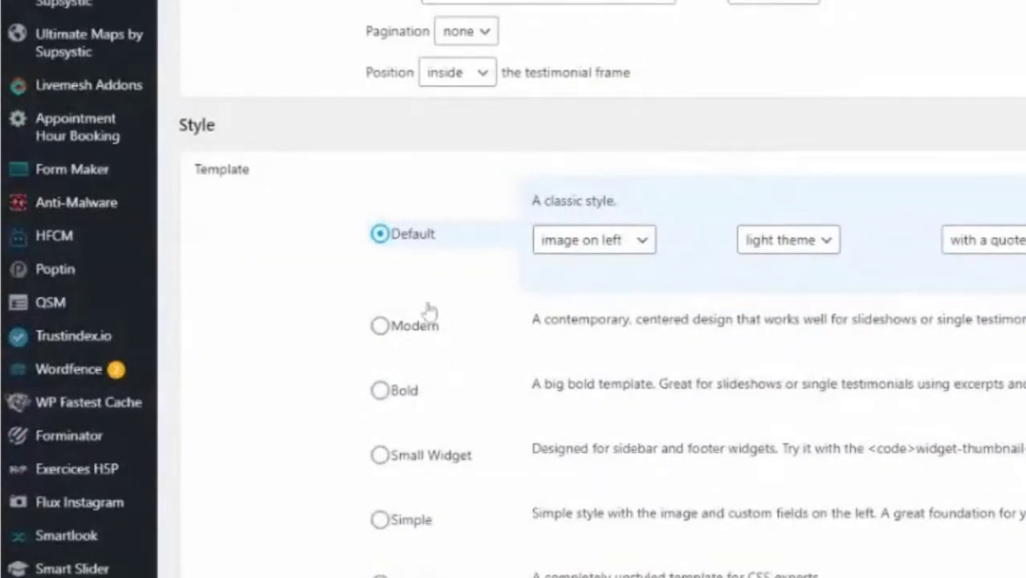
scroll(401, 393, down, 2)
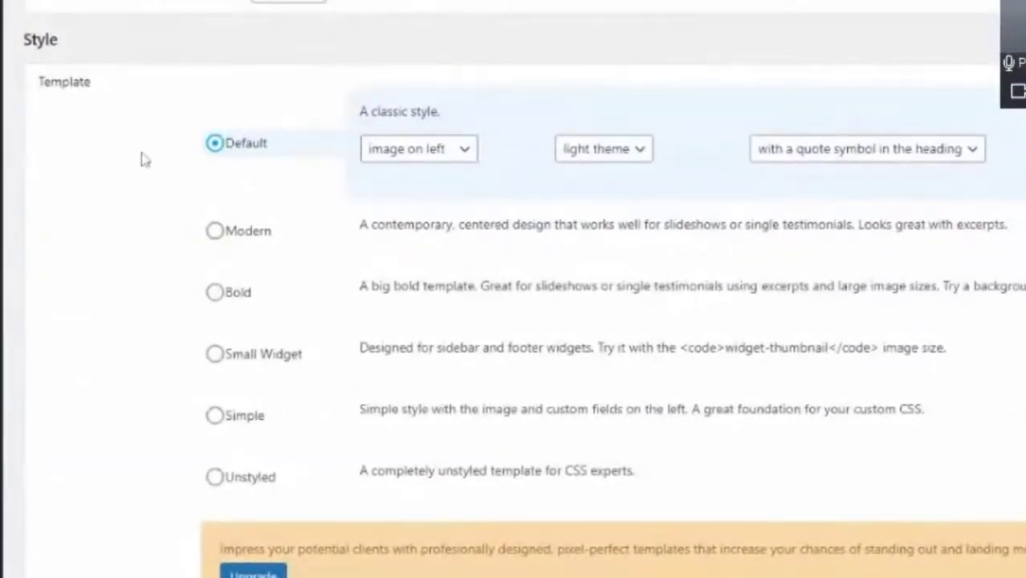
click(251, 158)
click(214, 232)
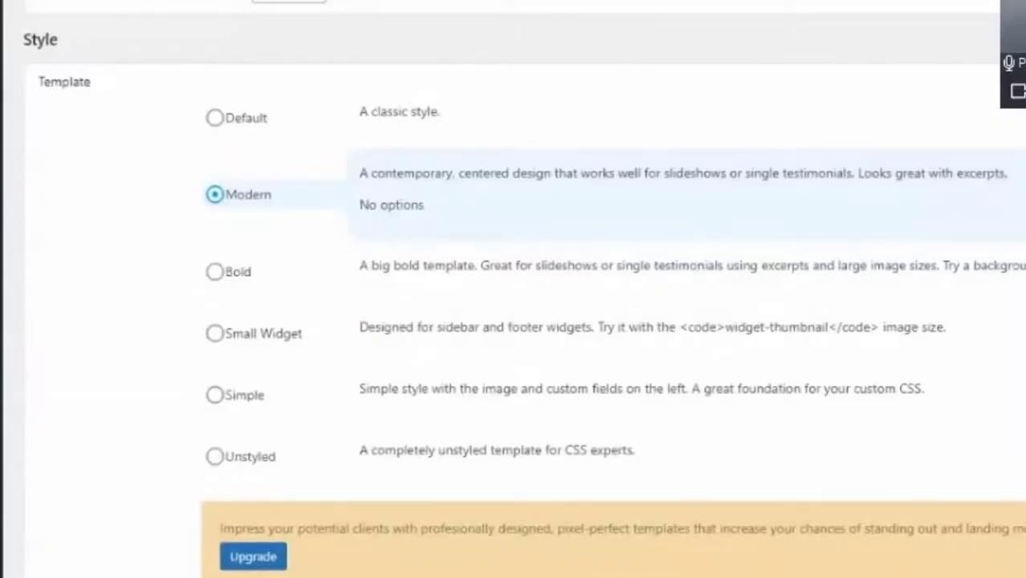
Try a custom font color for the view, and return it to inherit from theme.
scroll(300, 325, down, 1)
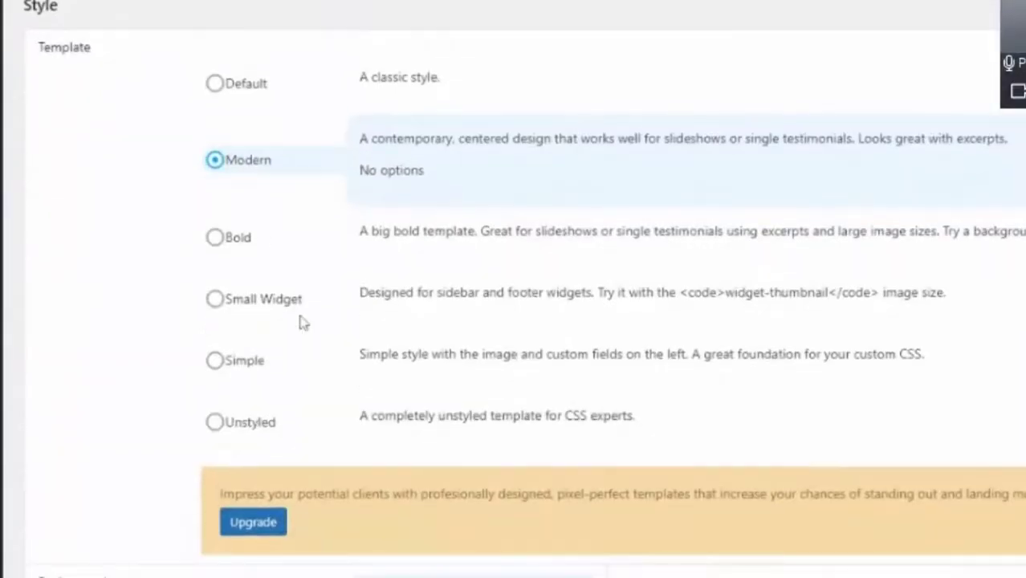
scroll(297, 323, down, 2)
scroll(288, 320, down, 1)
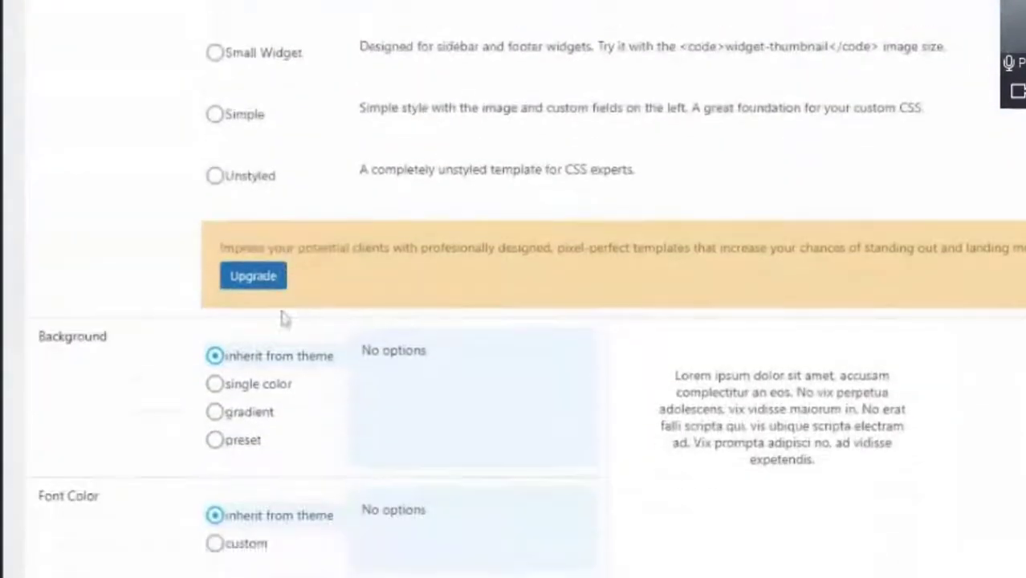
scroll(286, 318, down, 1)
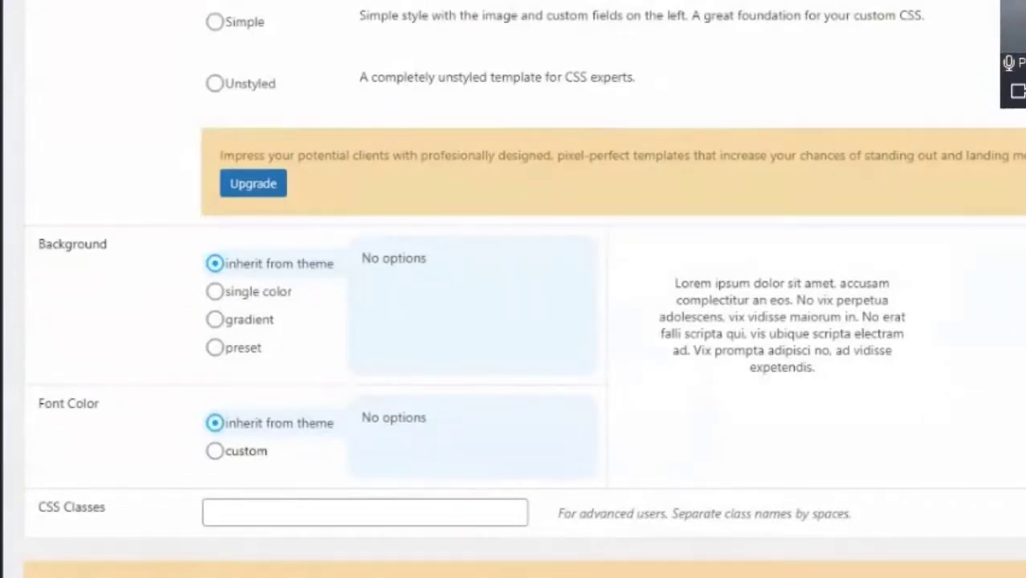
click(216, 451)
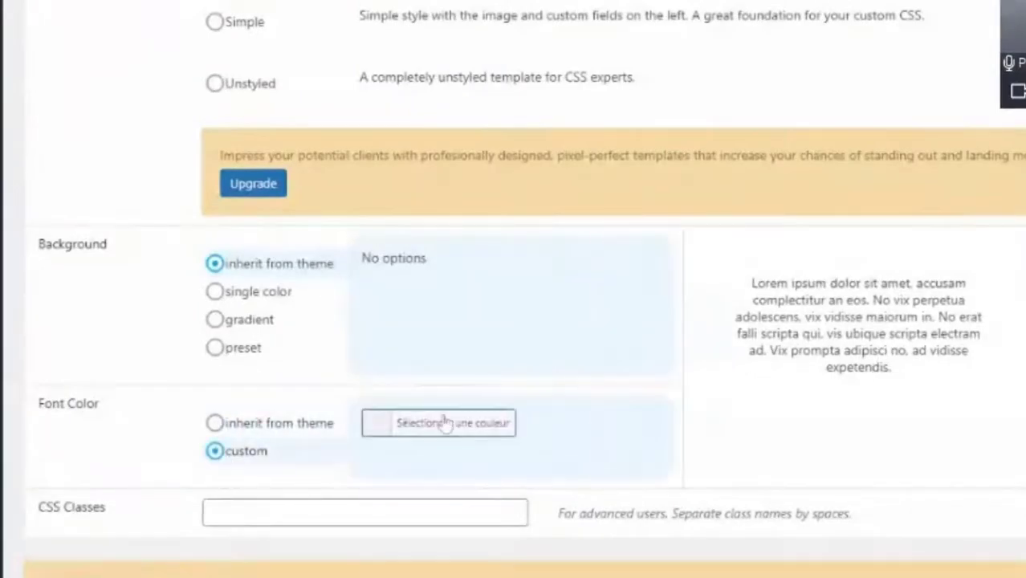
click(215, 423)
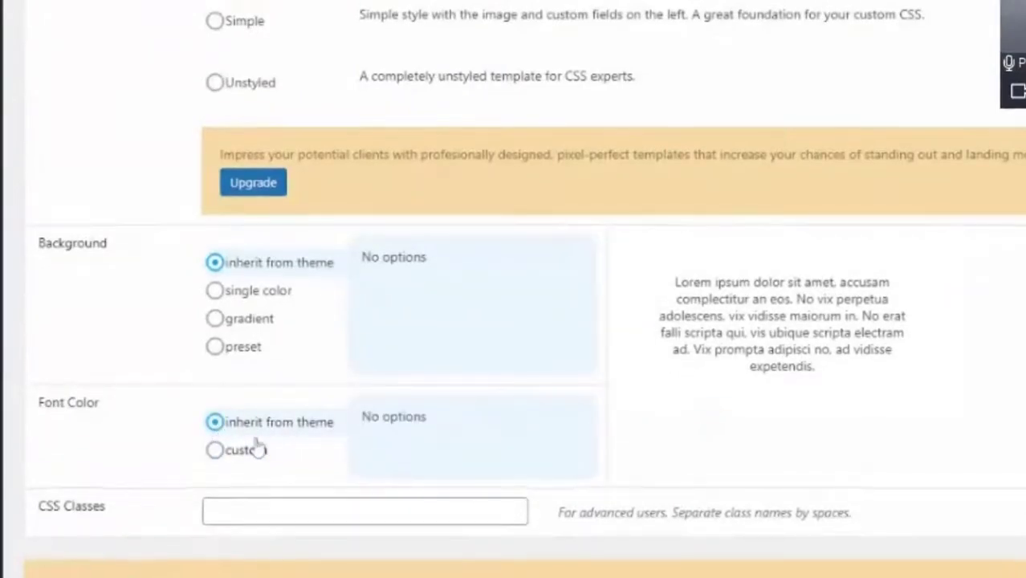
Review the remaining style options and save the changes to the slideshow view.
scroll(257, 450, down, 1)
scroll(258, 434, down, 2)
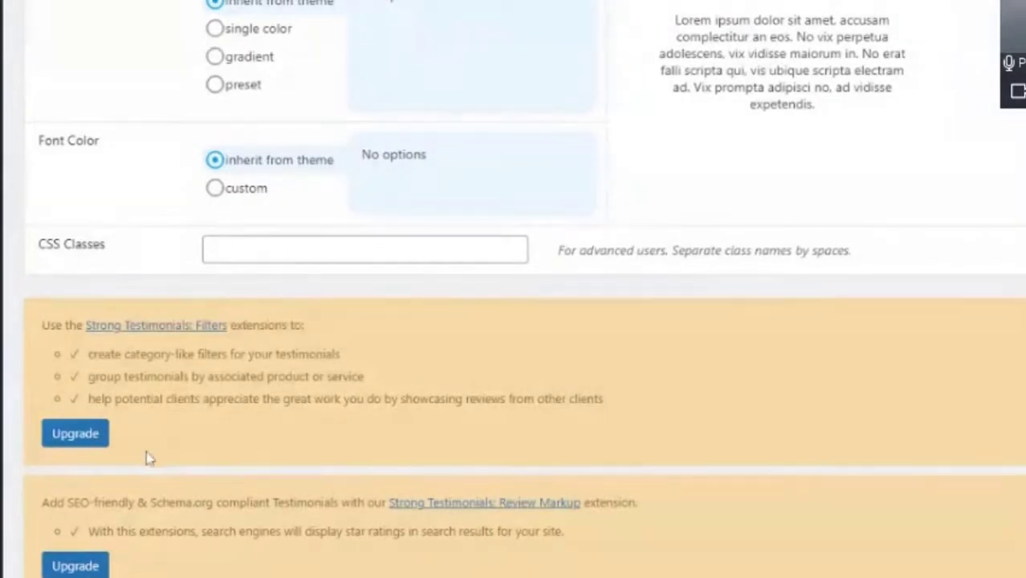
scroll(129, 496, up, 1)
scroll(128, 496, up, 3)
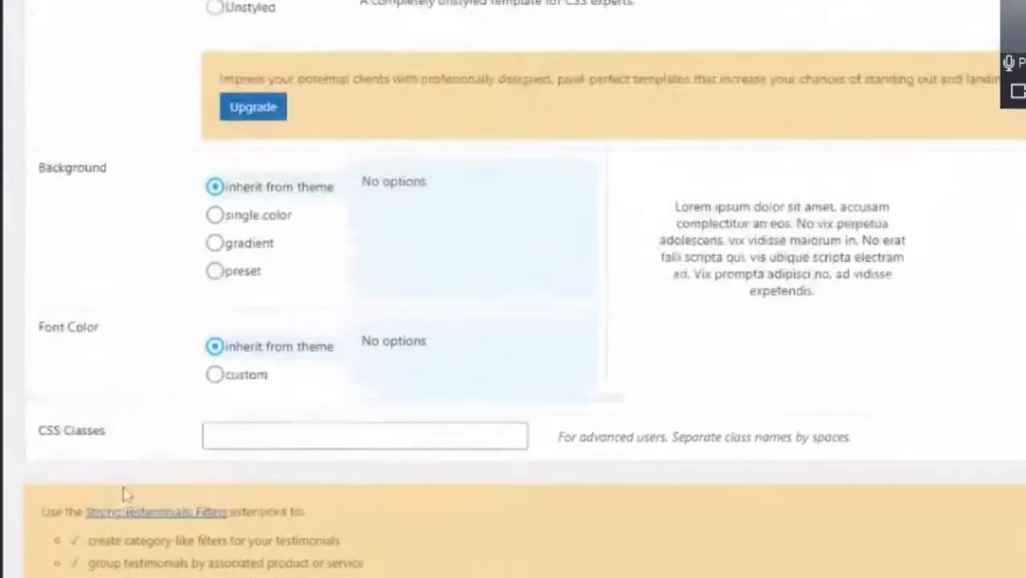
scroll(115, 307, up, 2)
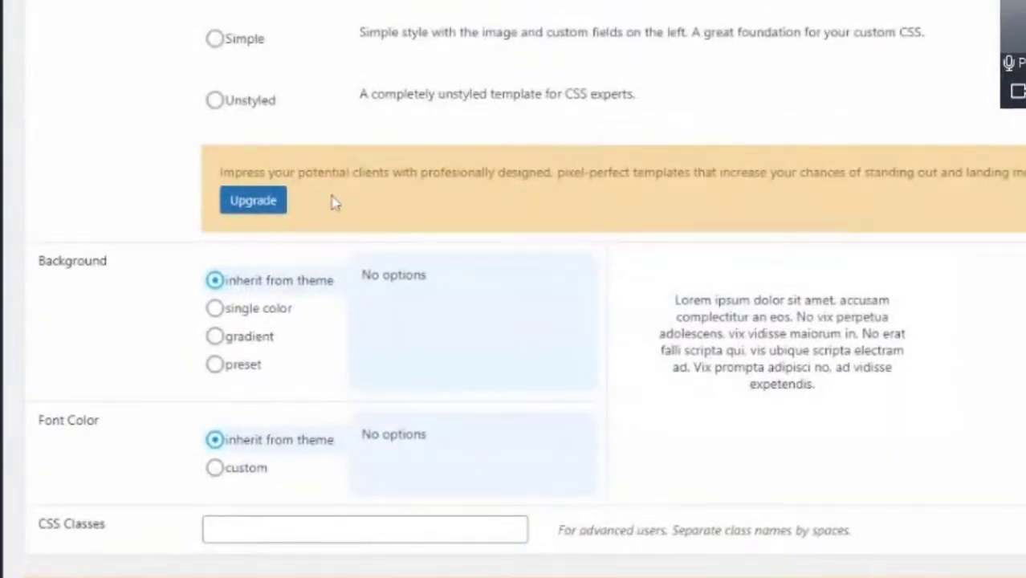
scroll(336, 203, down, 5)
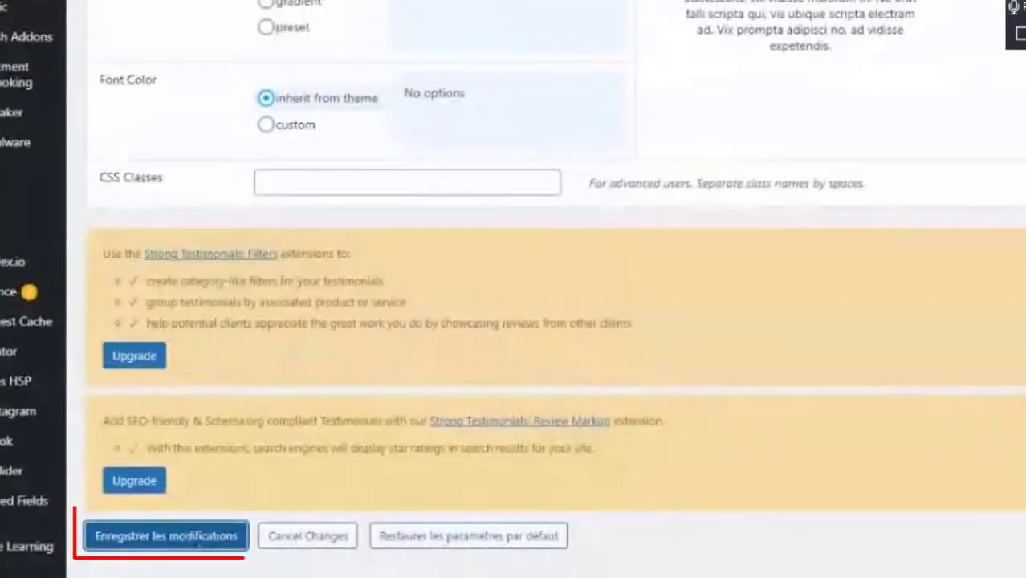
click(200, 545)
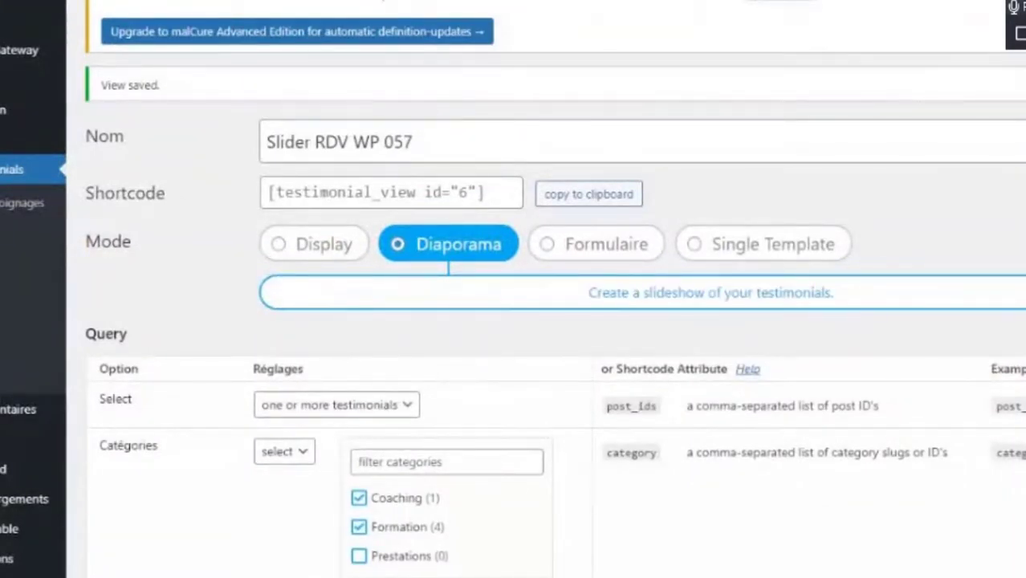
Copy the slideshow view's shortcode [testimonial_view id="6"] for use on the page.
click(337, 193)
key(ctrl+c)
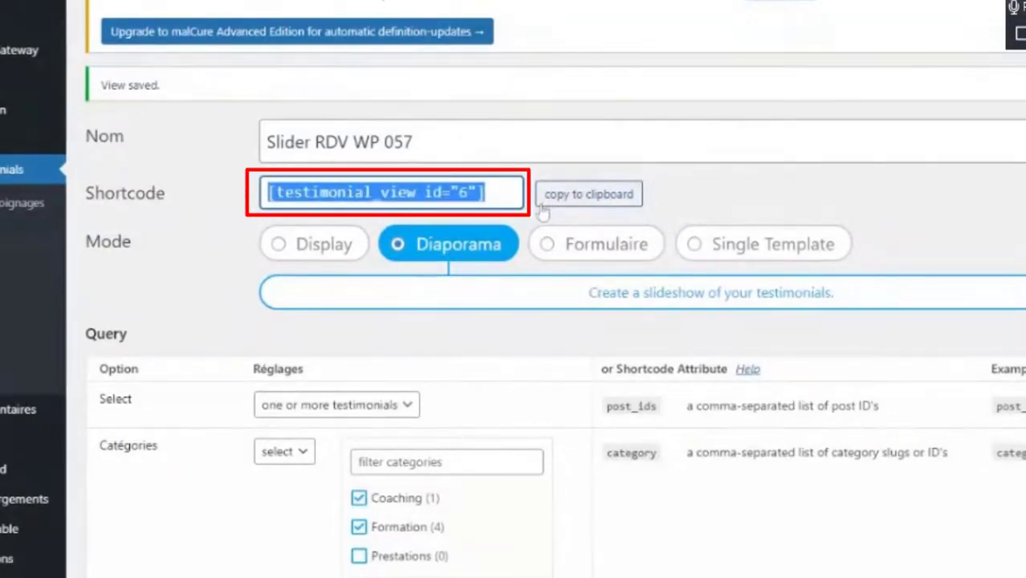
scroll(514, 197, down, 2)
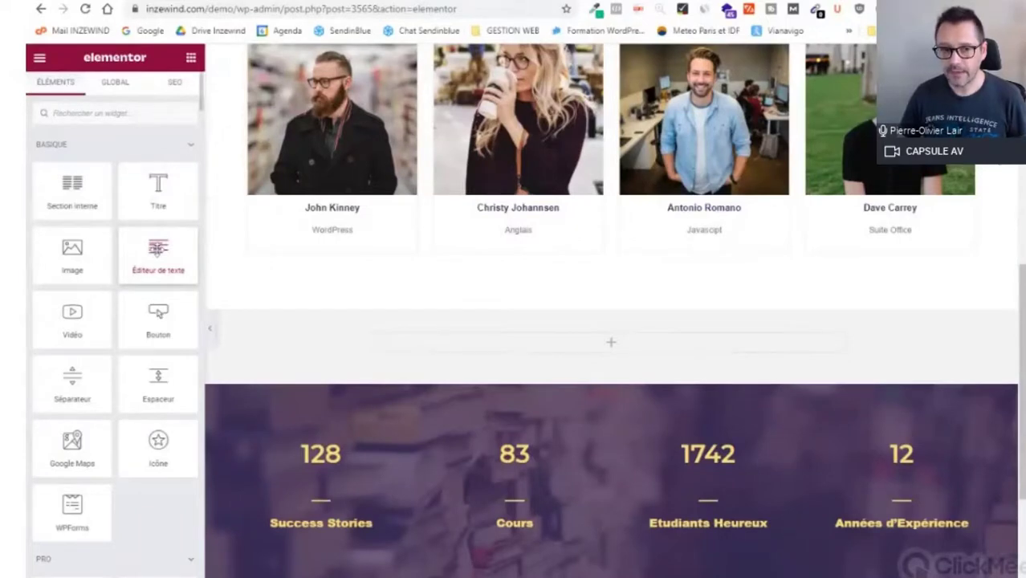
Insert a text editor widget in the empty section above the counters, replacing its placeholder text with the shortcode [testimonial_view id="6"].
drag(159, 249, 610, 342)
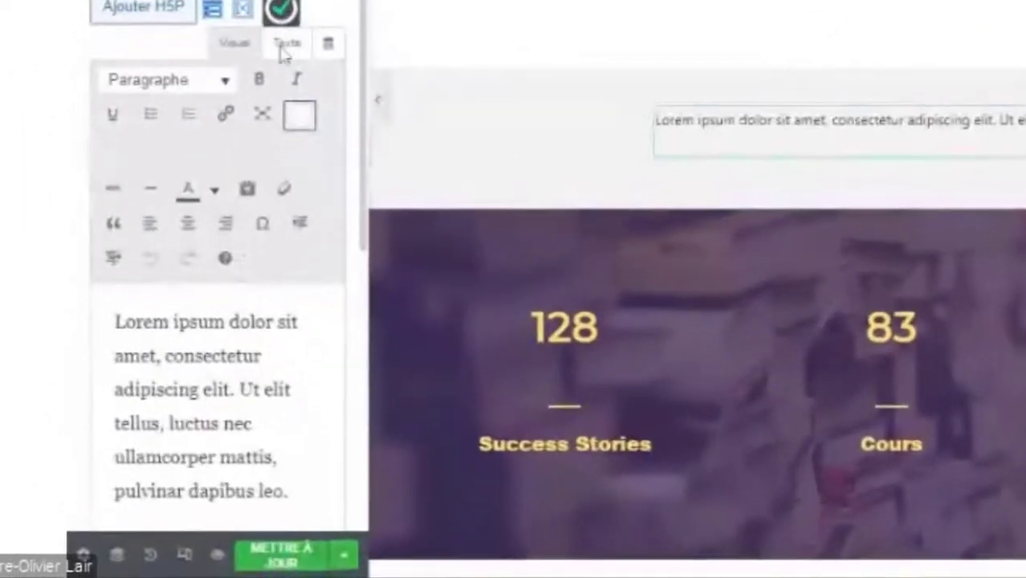
click(287, 44)
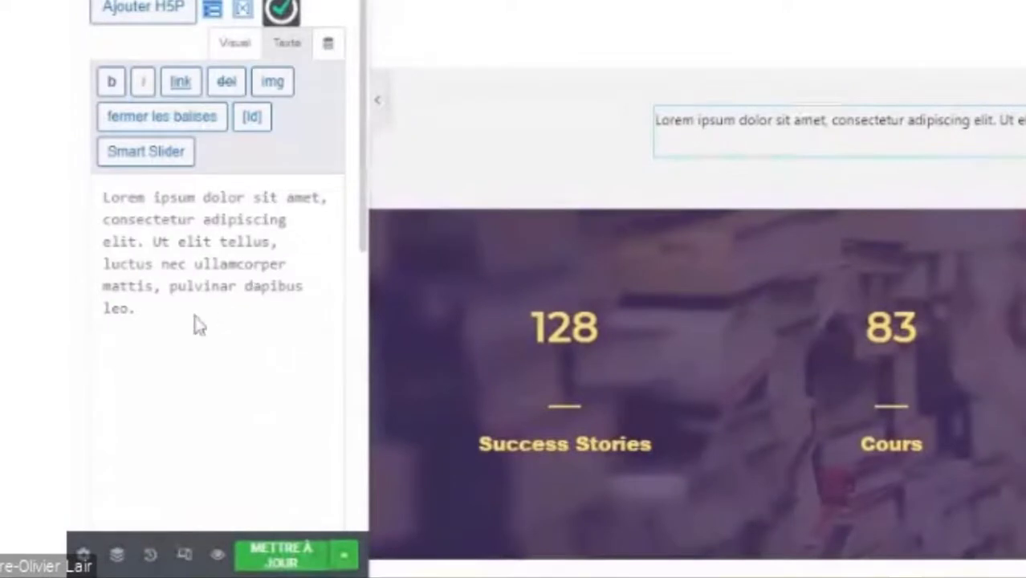
drag(195, 324, 67, 199)
key(BackSpace)
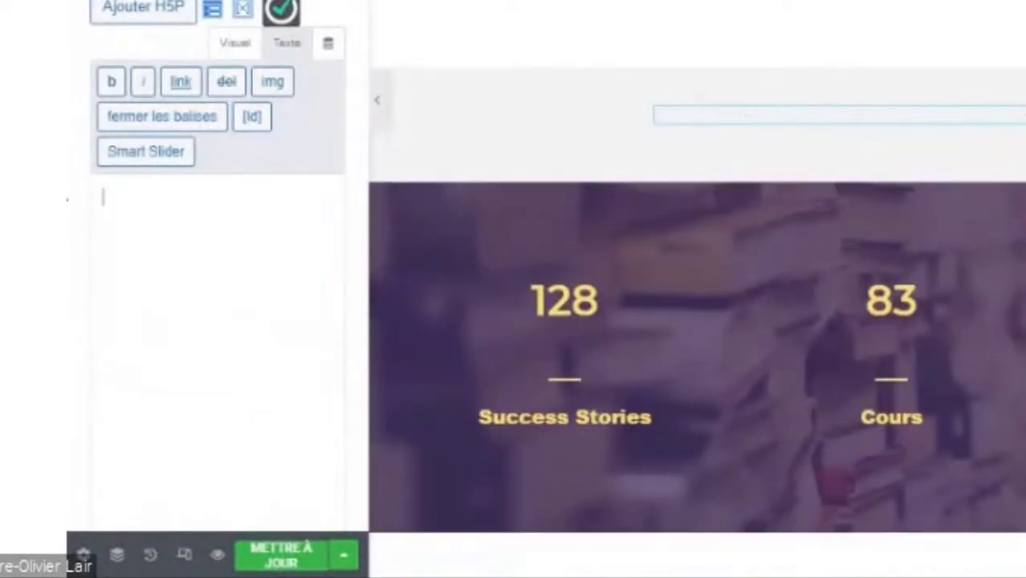
key(ctrl+v)
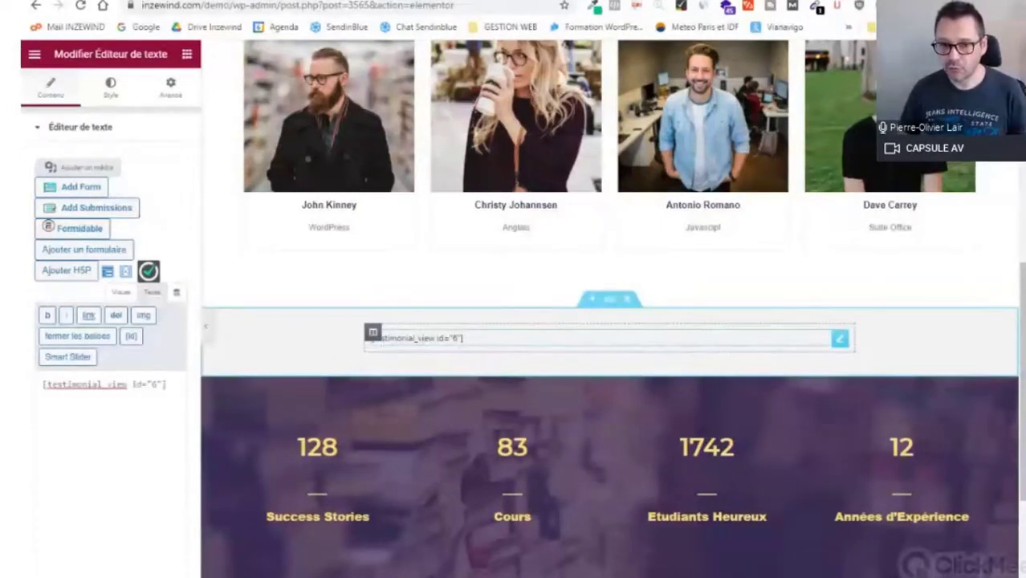
Update the page and check the testimonial slideshow in the page preview.
click(469, 344)
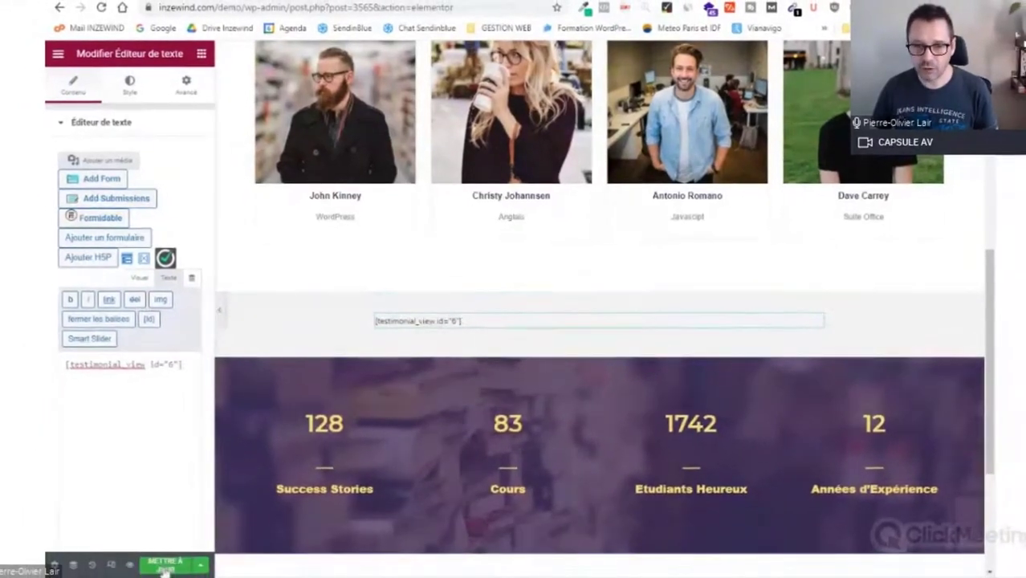
click(164, 566)
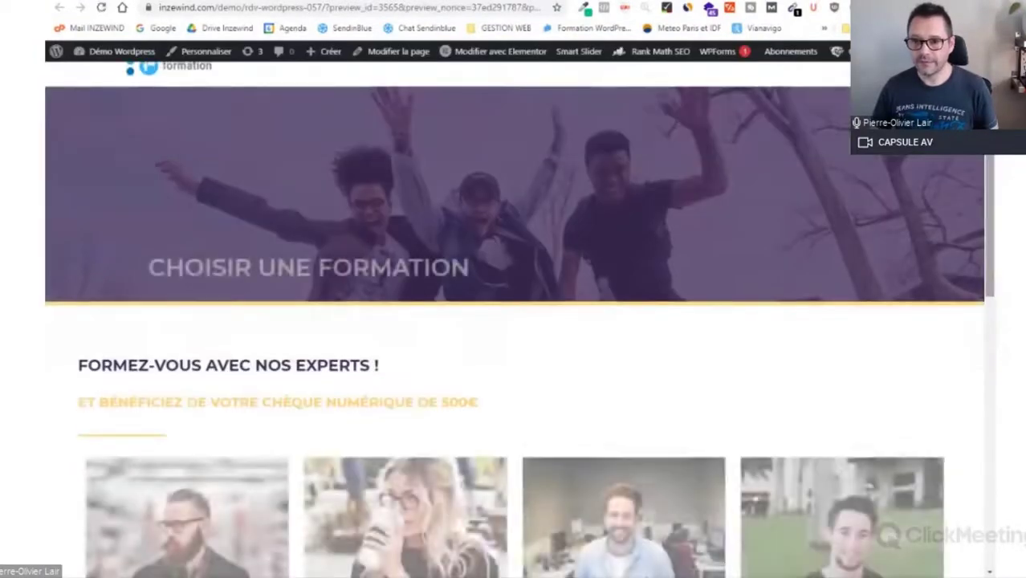
scroll(905, 387, down, 5)
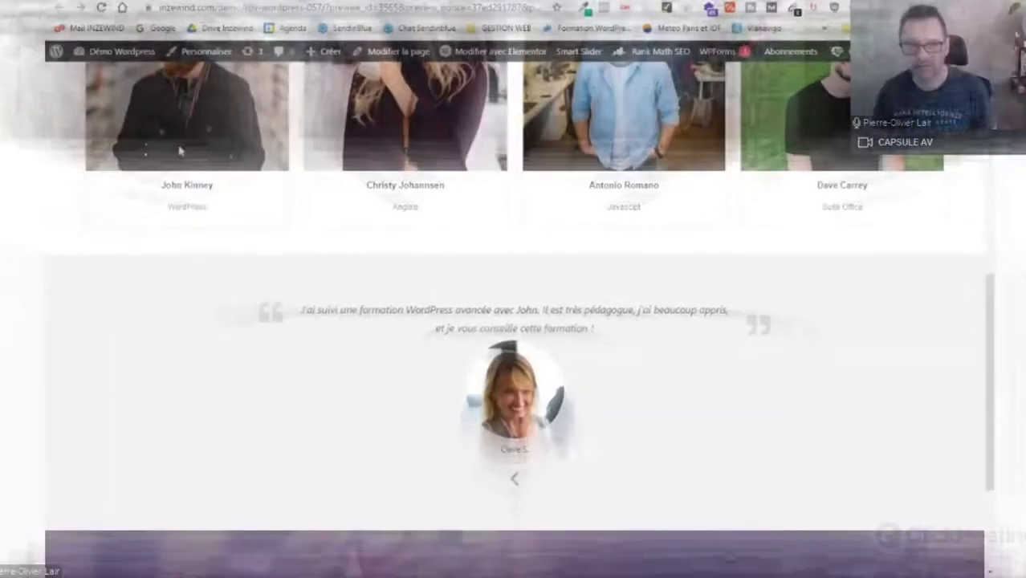
Add the Note sur 5 custom field to the Slider RDV WP 057 view and save the changes.
key(ctrl+Tab)
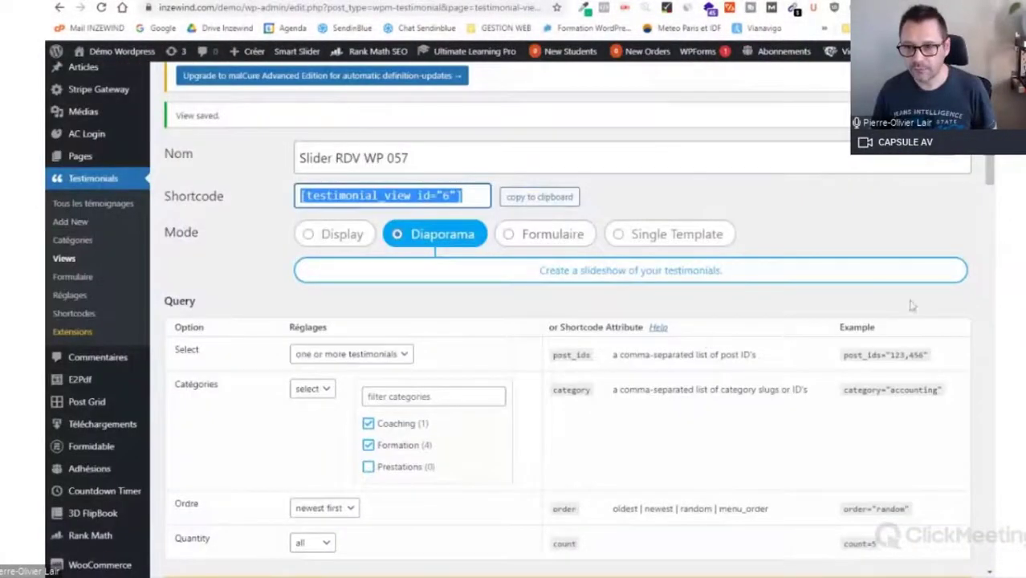
scroll(910, 305, down, 3)
scroll(668, 100, up, 2)
scroll(819, 319, down, 3)
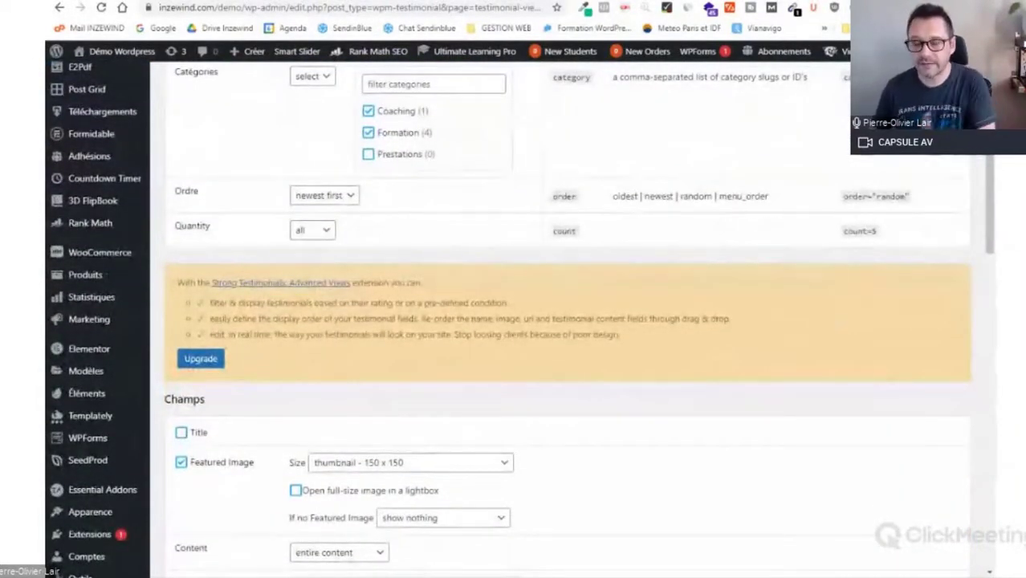
scroll(649, 193, down, 10)
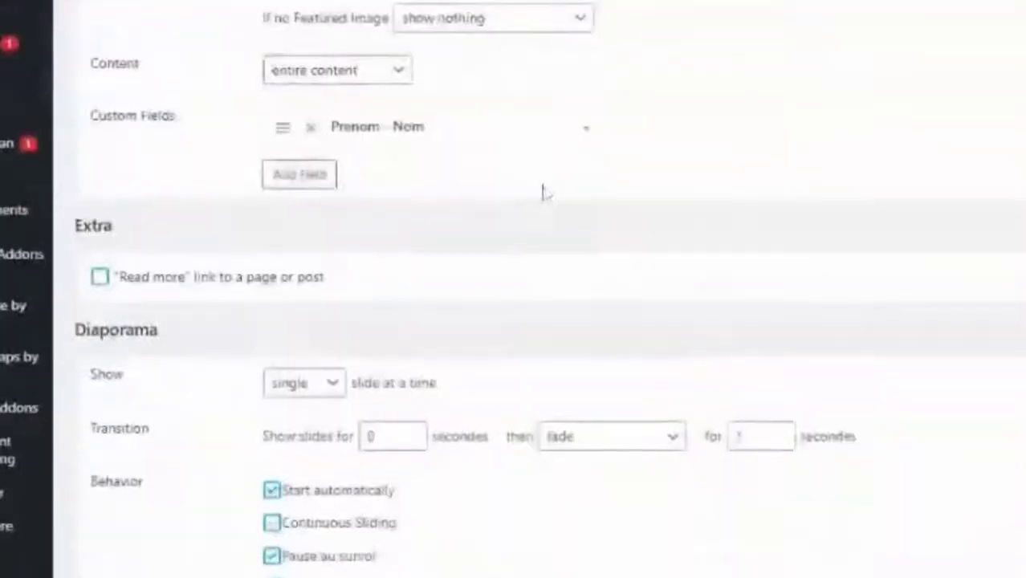
click(317, 188)
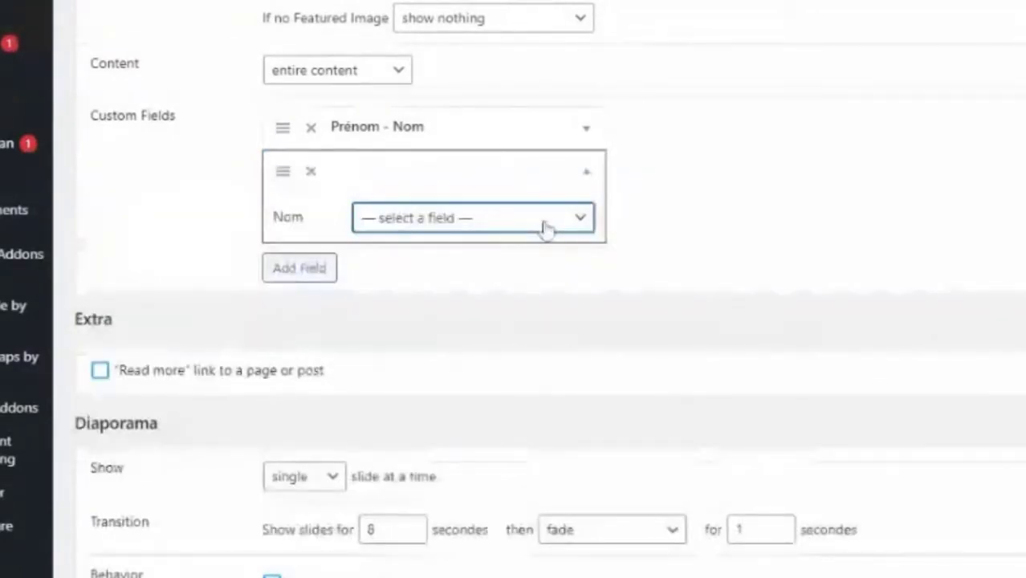
click(413, 268)
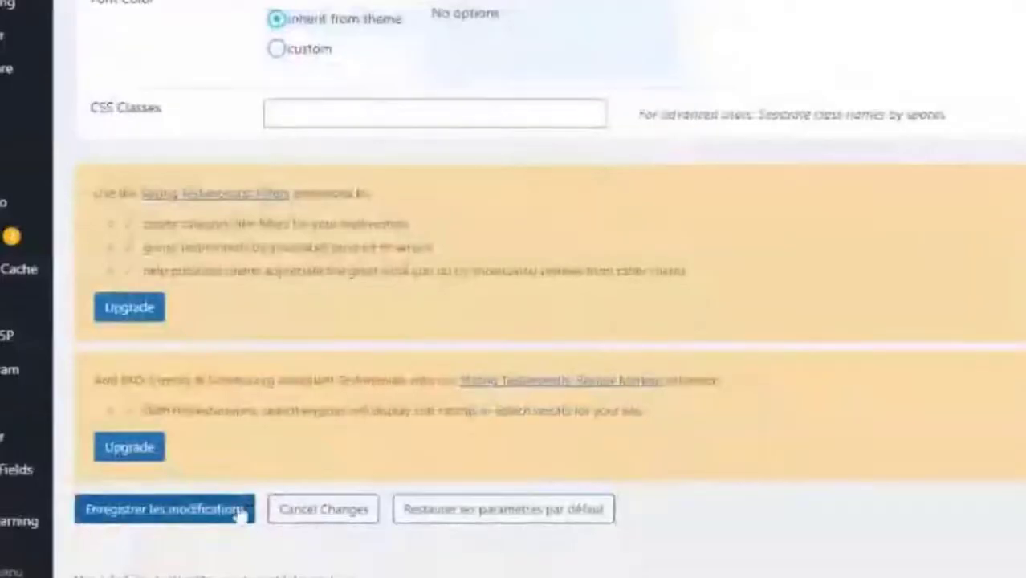
click(238, 506)
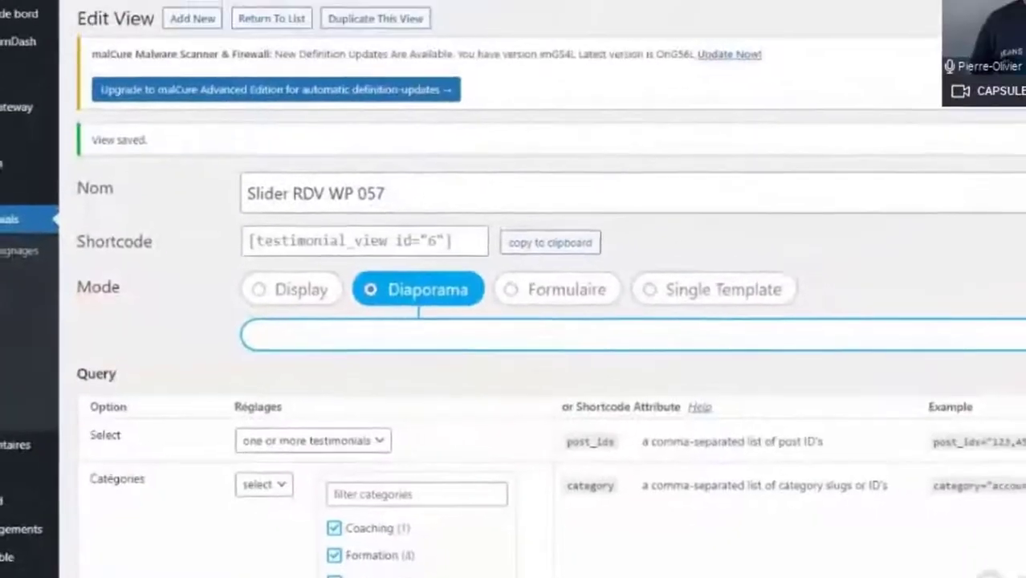
scroll(514, 322, down, 6)
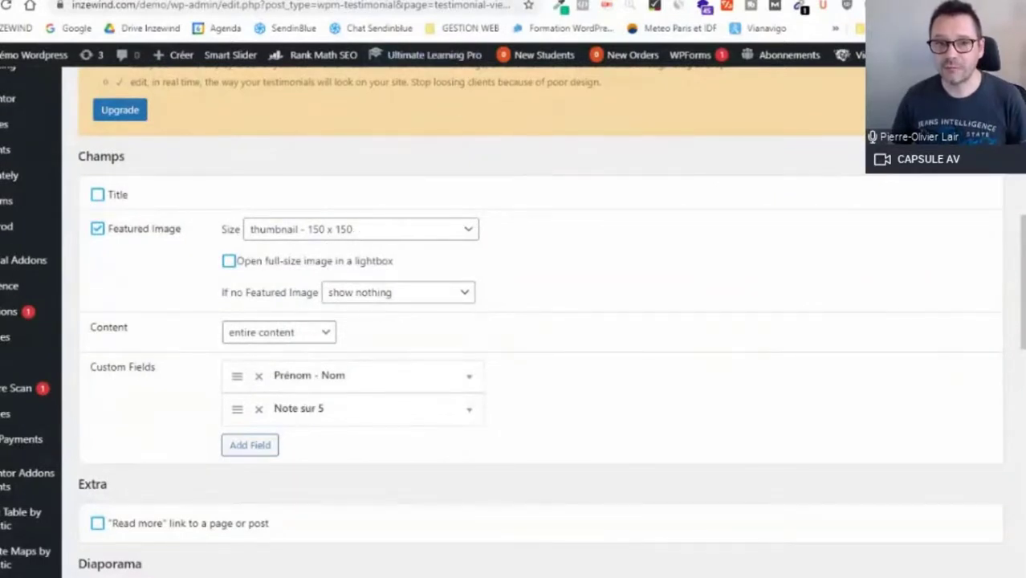
Reload the page preview and browse the testimonials in the slideshow to check their star ratings.
key(ctrl+Tab)
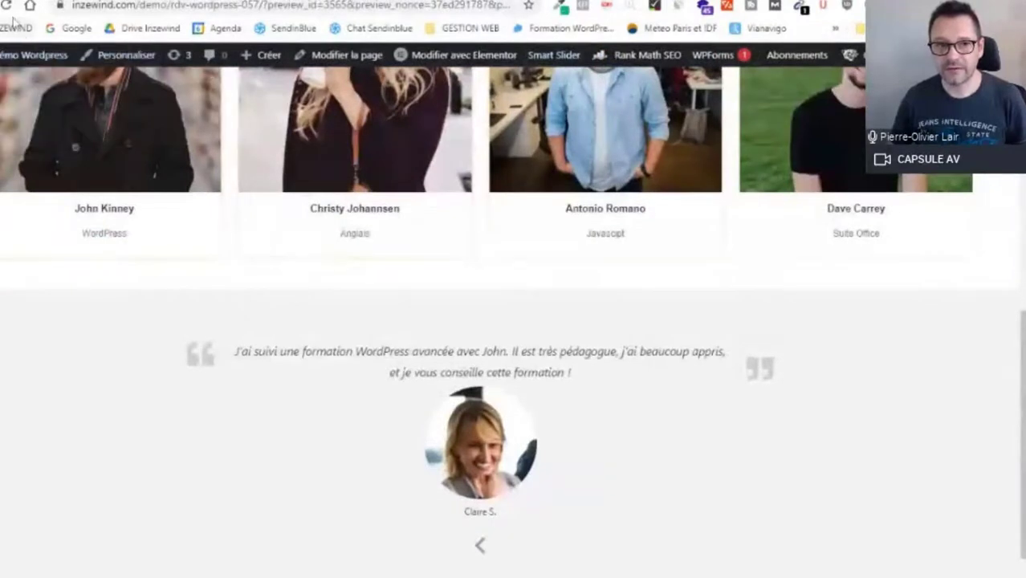
key(F5)
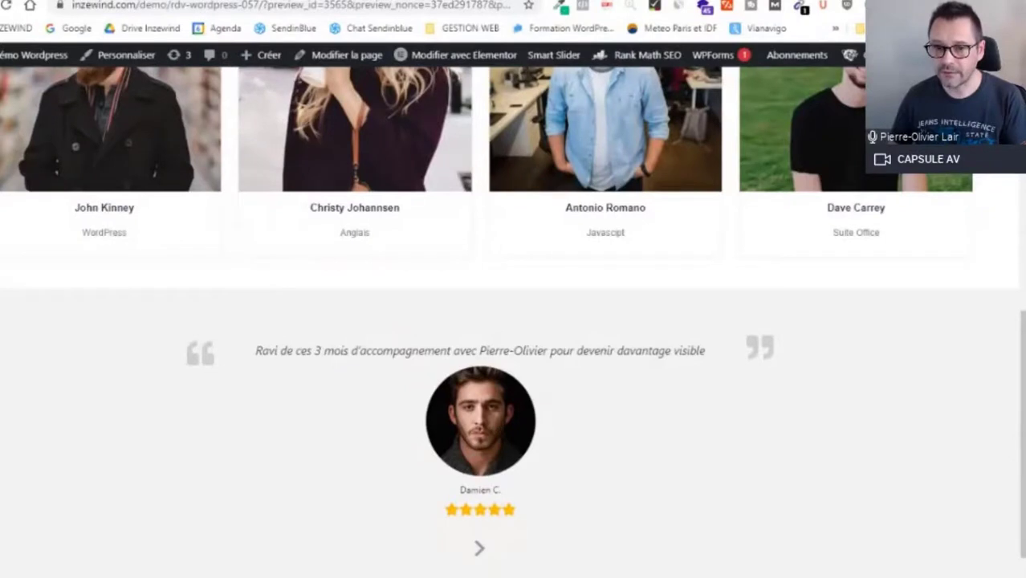
click(480, 549)
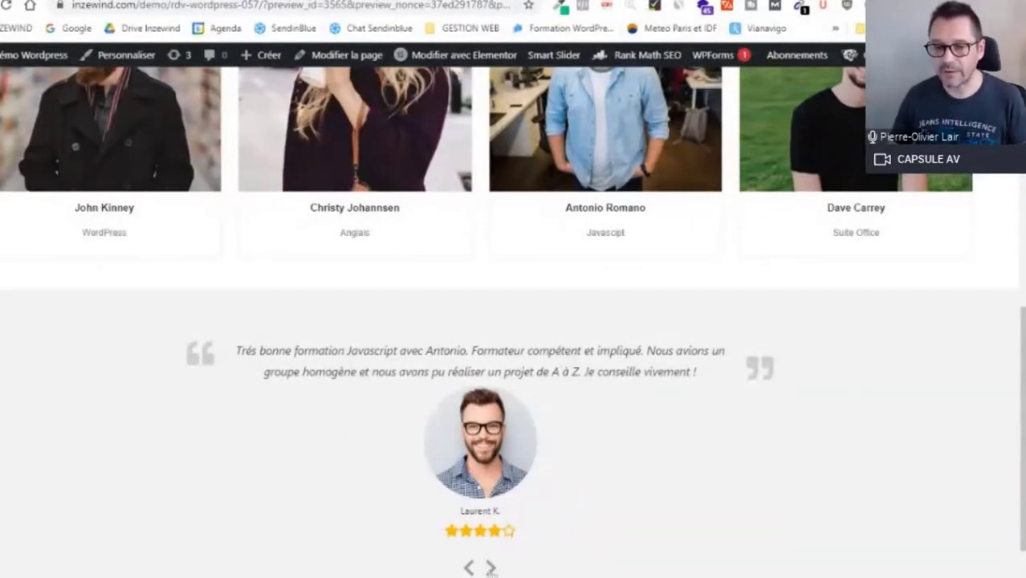
click(491, 568)
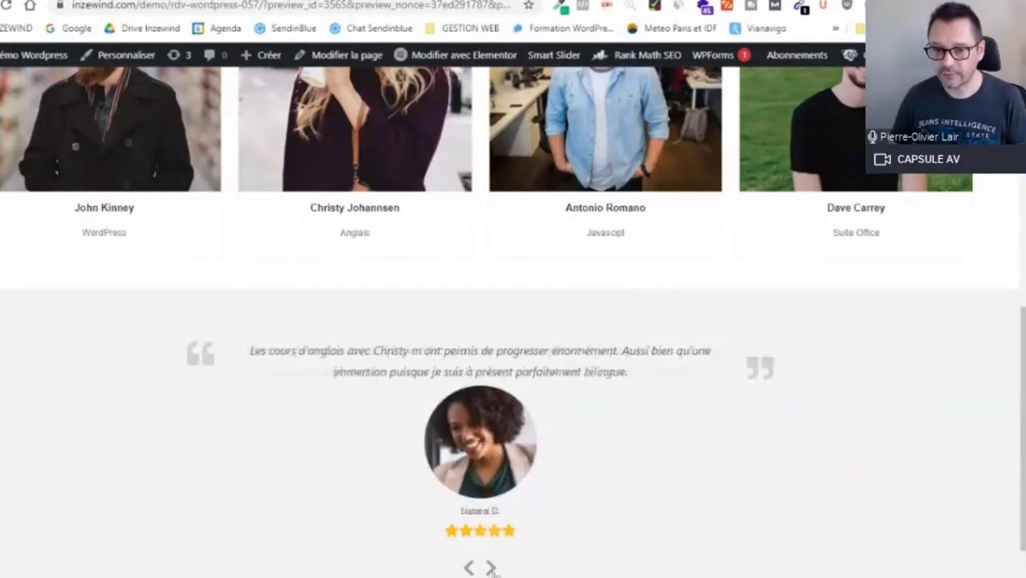
click(492, 567)
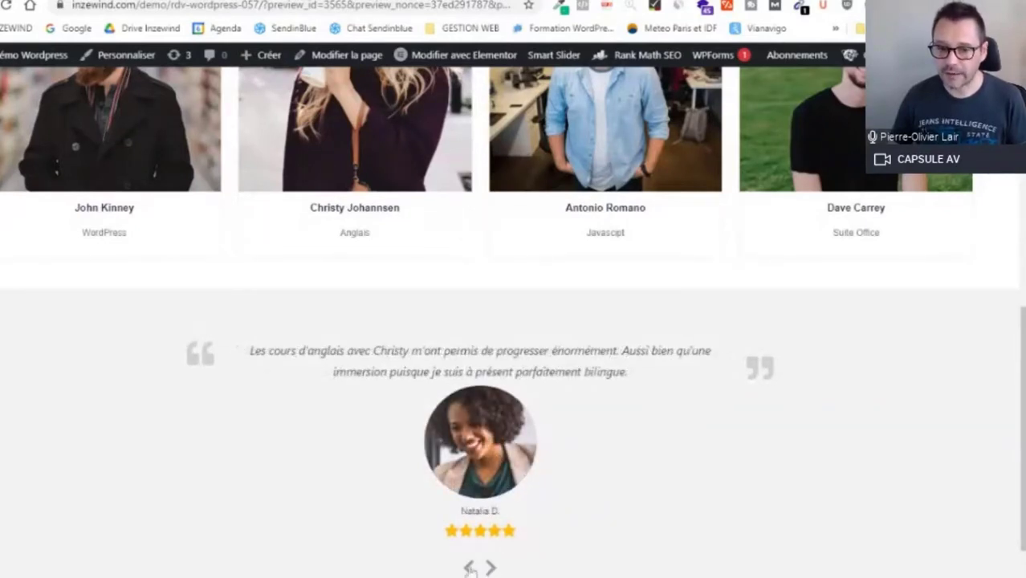
click(492, 568)
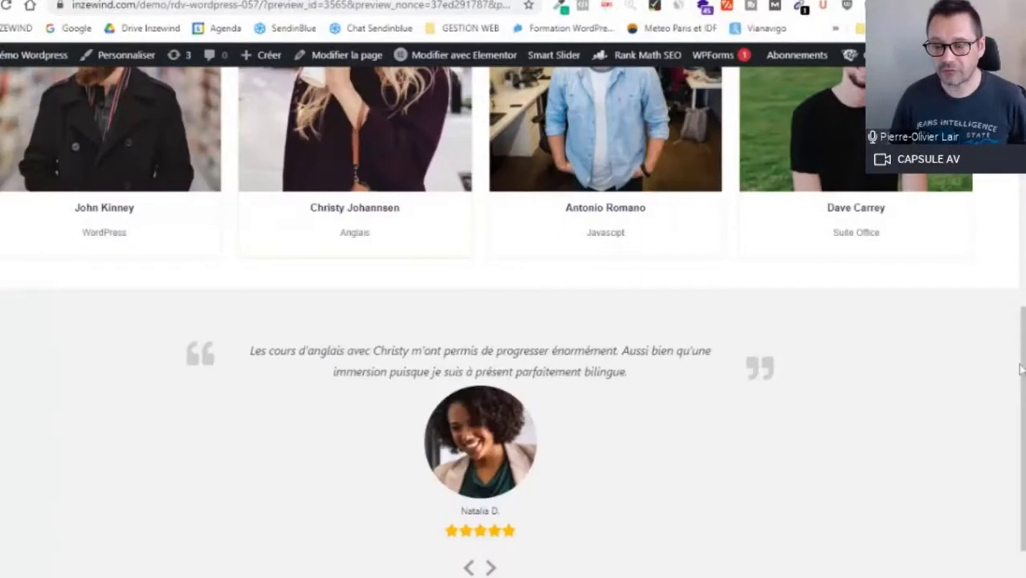
Insert a centred button labelled "Je dépose un témoignage" below the testimonial slideshow on the Elementor page.
scroll(926, 387, down, 1)
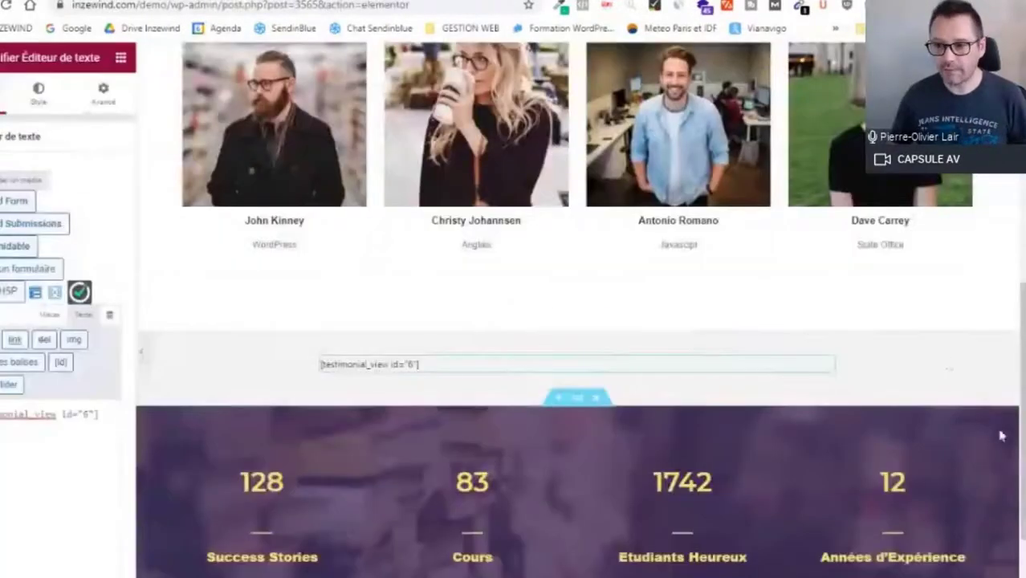
scroll(1011, 424, down, 1)
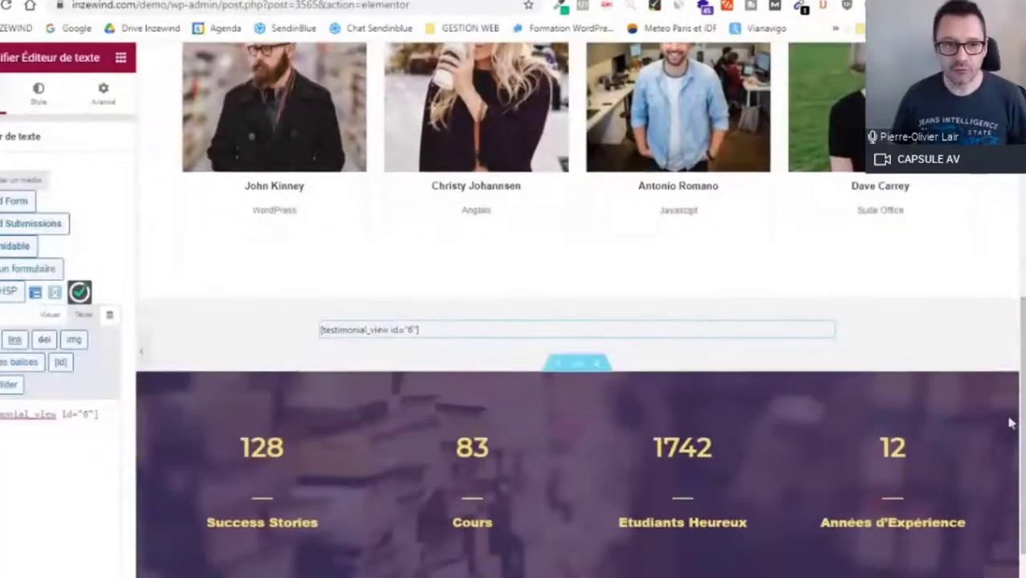
click(120, 58)
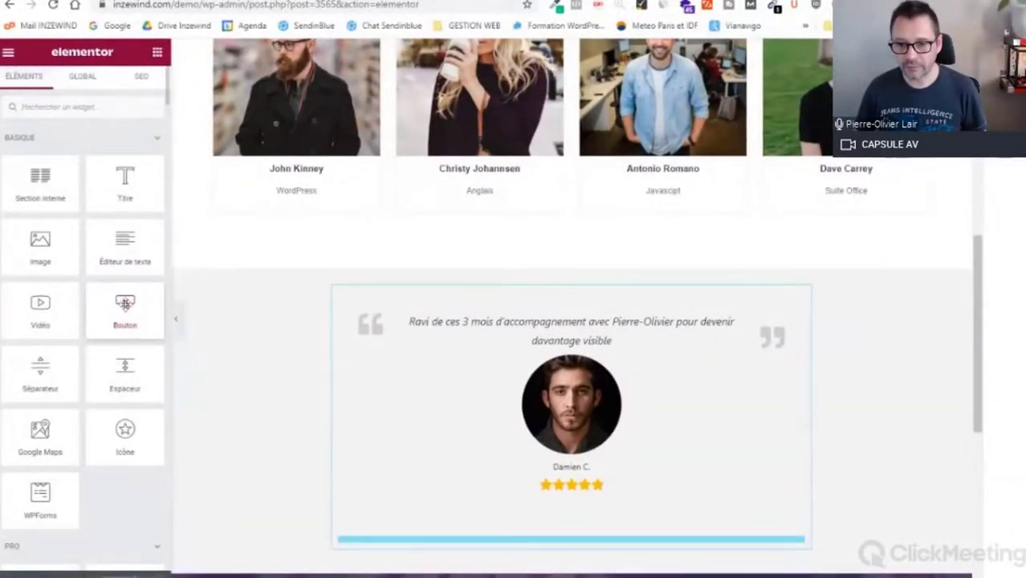
drag(125, 305, 498, 554)
text(Je dépose un)
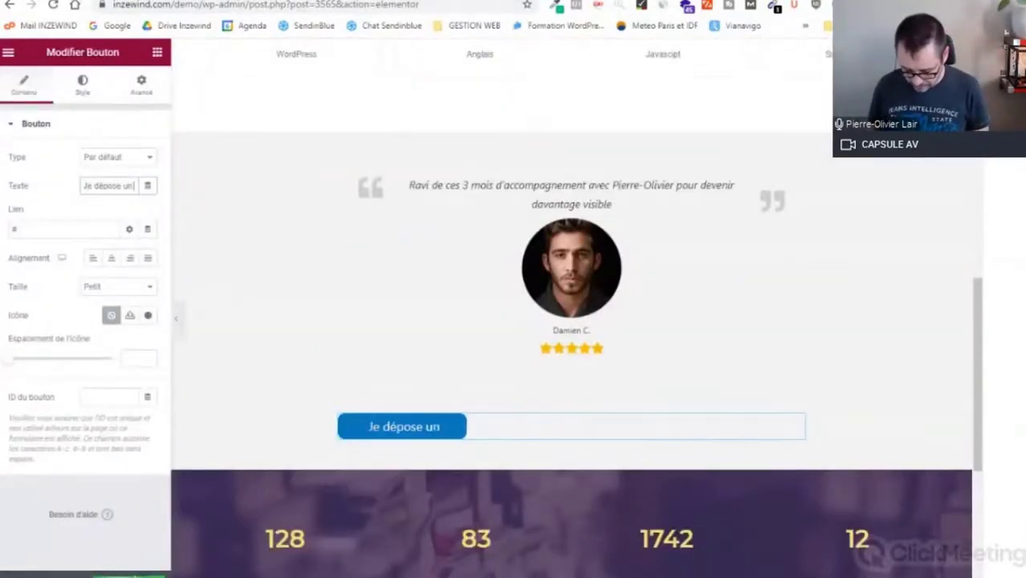
text( témoignage)
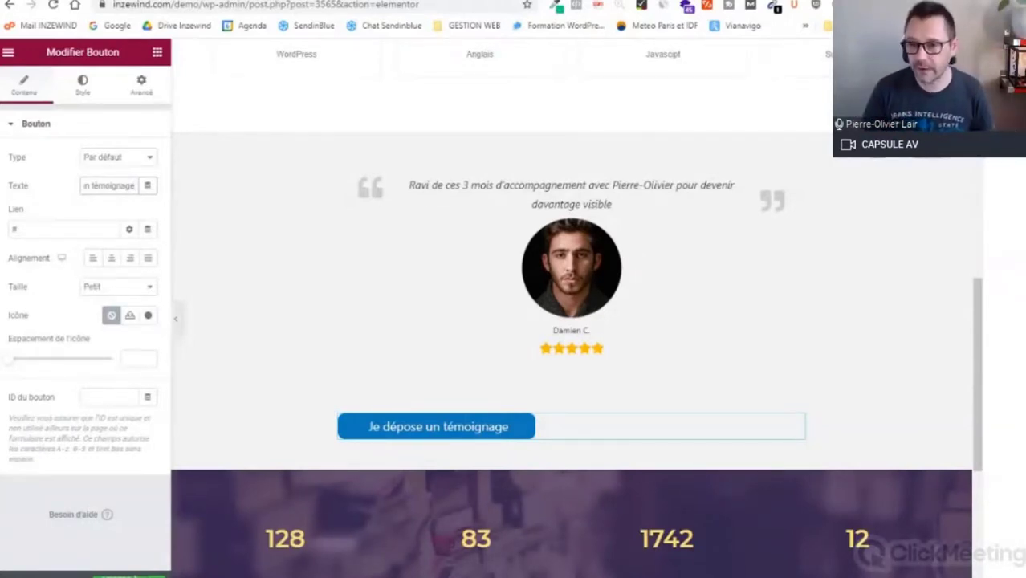
click(110, 258)
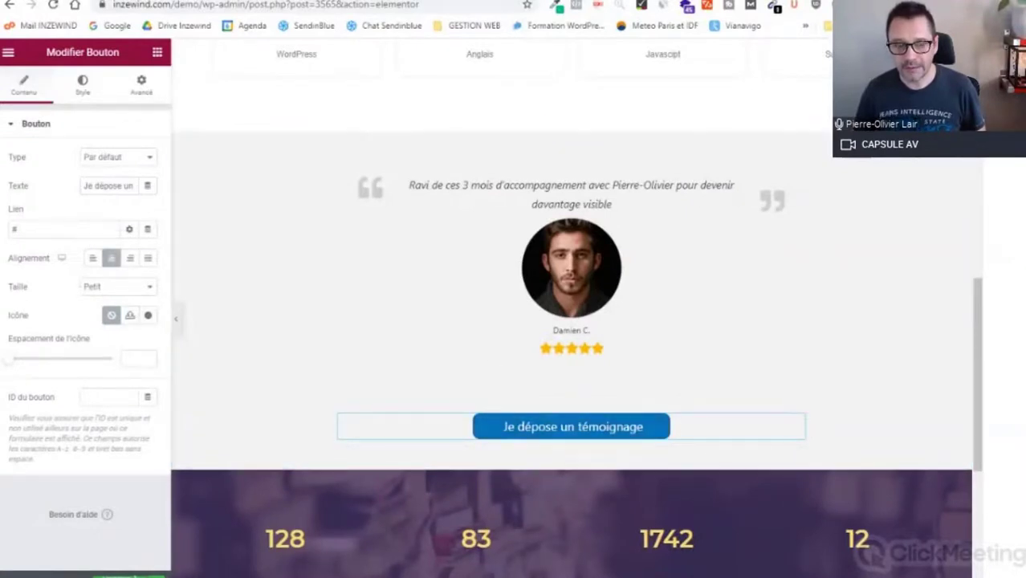
Replace the button's placeholder link with the copied inzewind.com/demo page URL and update the page.
double_click(15, 230)
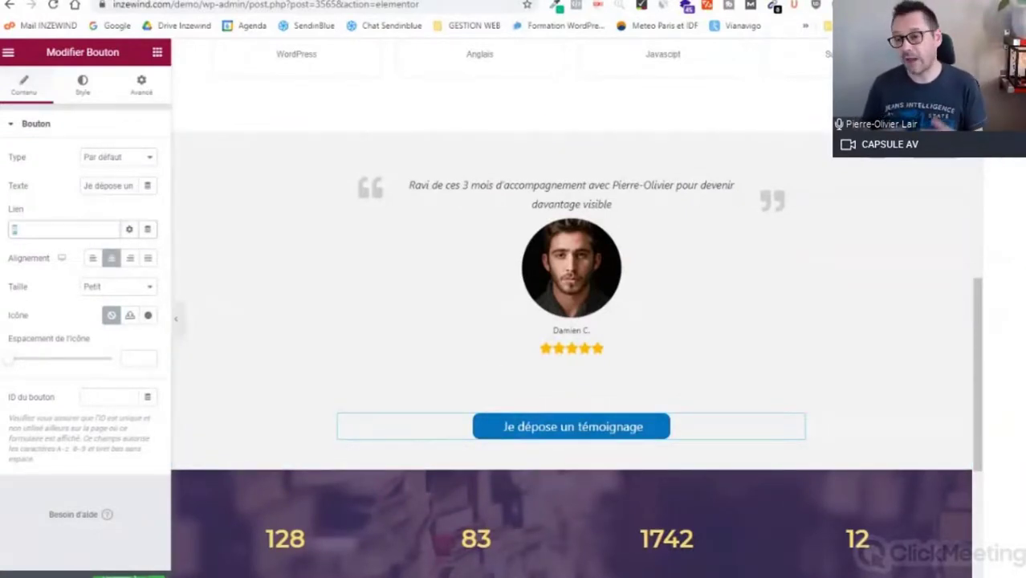
key(ctrl+v)
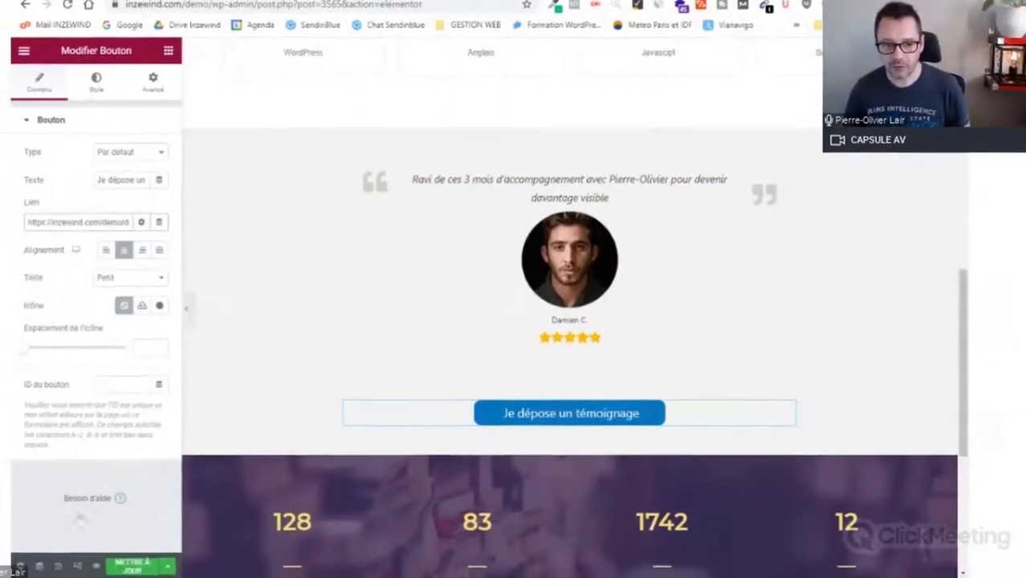
click(130, 569)
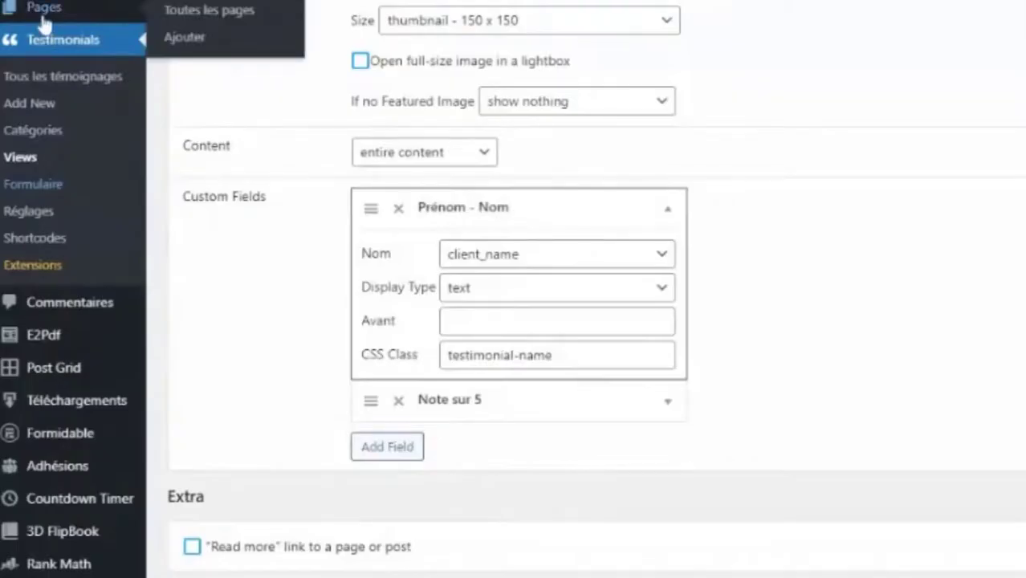
Open the Strong Testimonials submission form settings and examine the form's fields and basic preview.
click(32, 185)
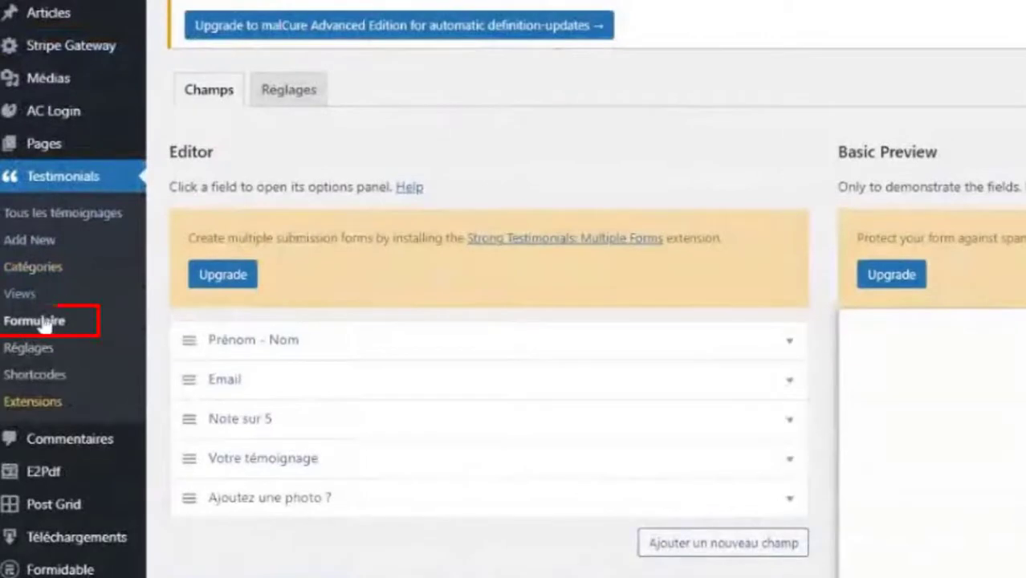
scroll(458, 229, down, 2)
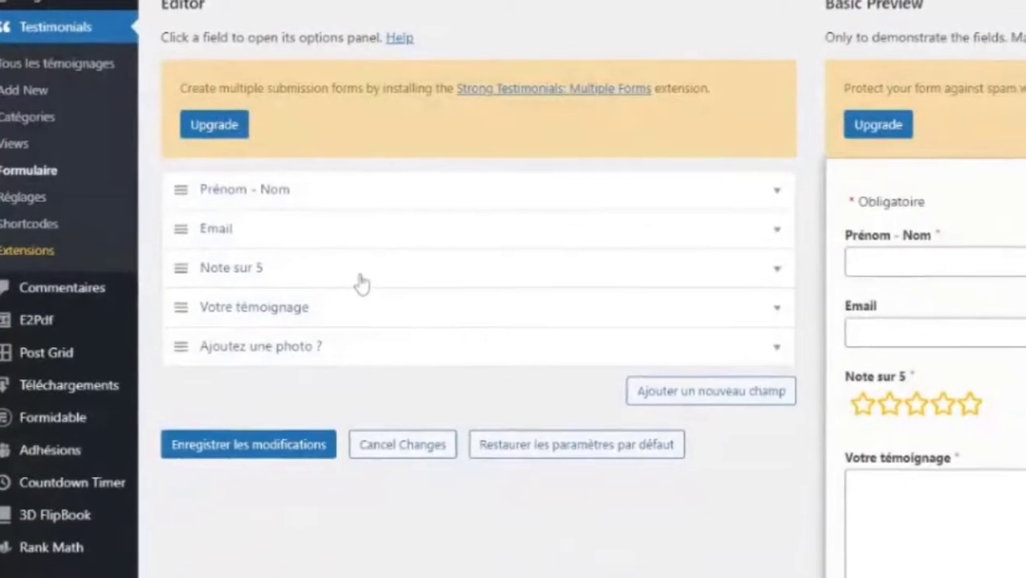
scroll(514, 322, down, 1)
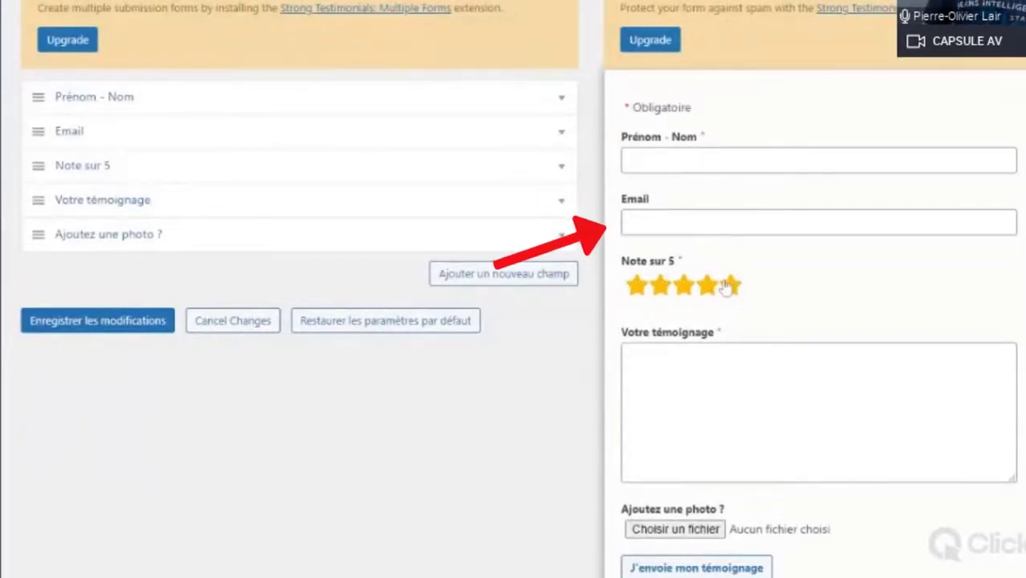
click(627, 353)
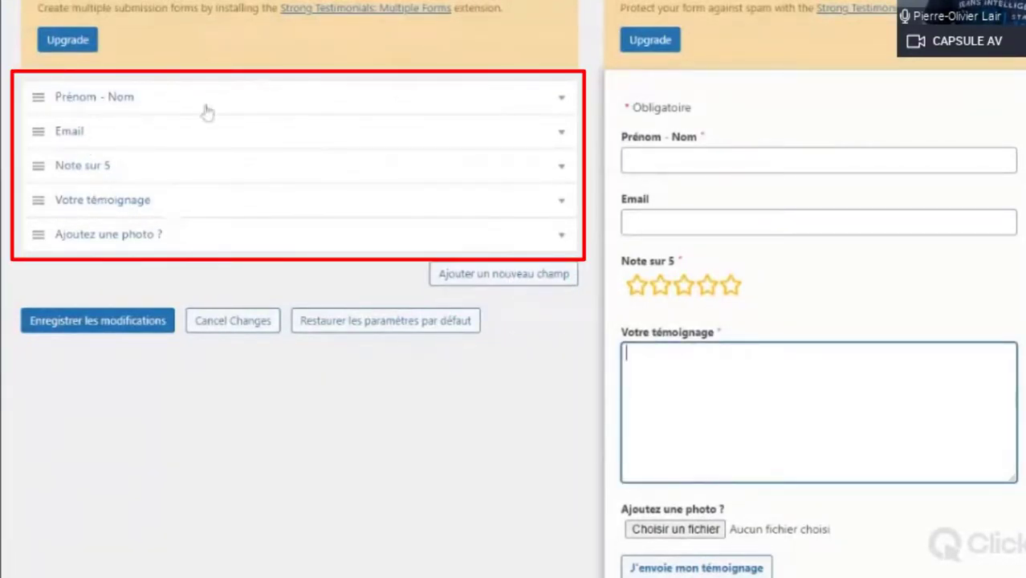
Move the Email field above "Prénom - Nom" and delete the Email field from the submission form.
drag(38, 131, 61, 105)
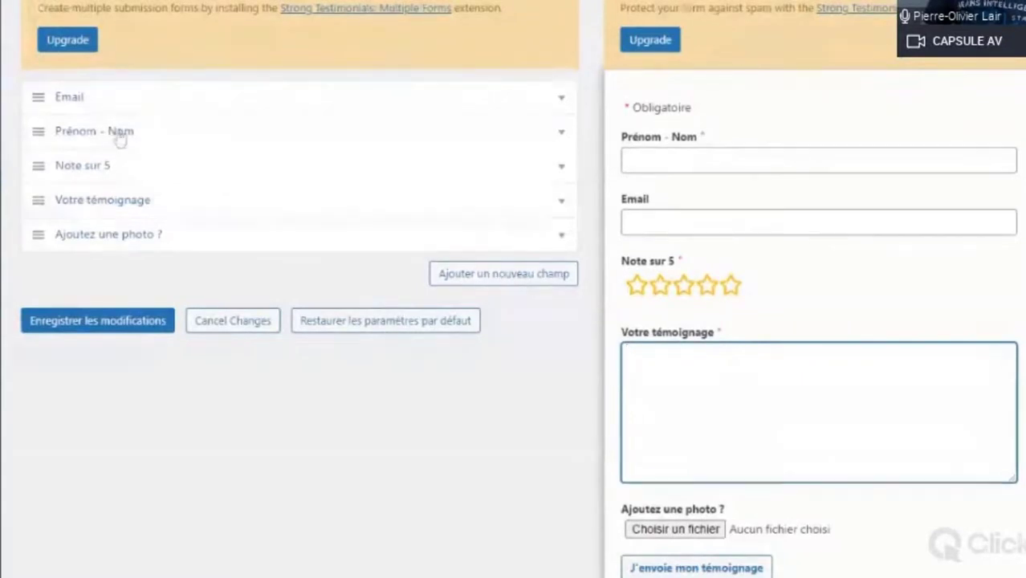
click(561, 98)
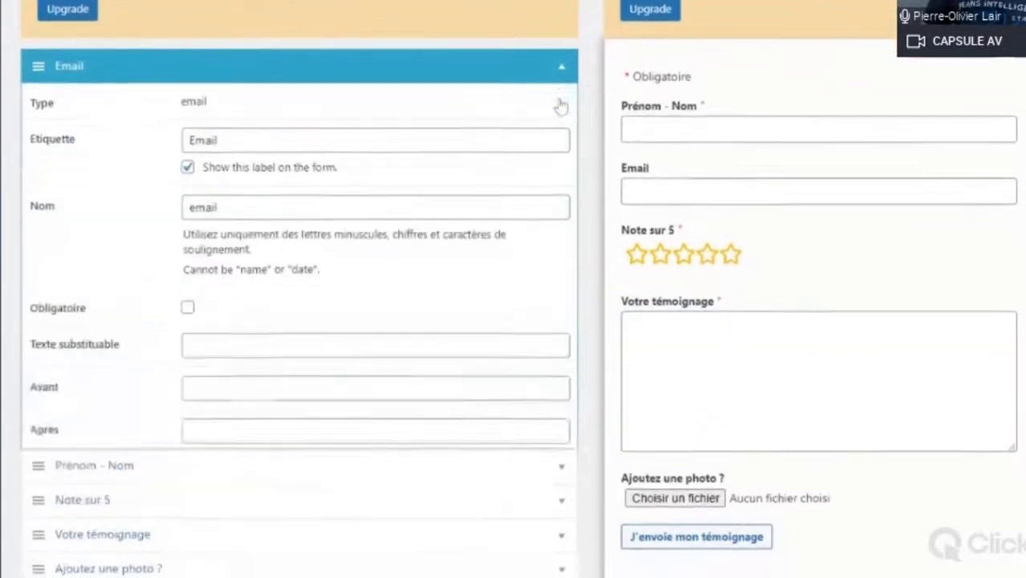
scroll(399, 102, down, 1)
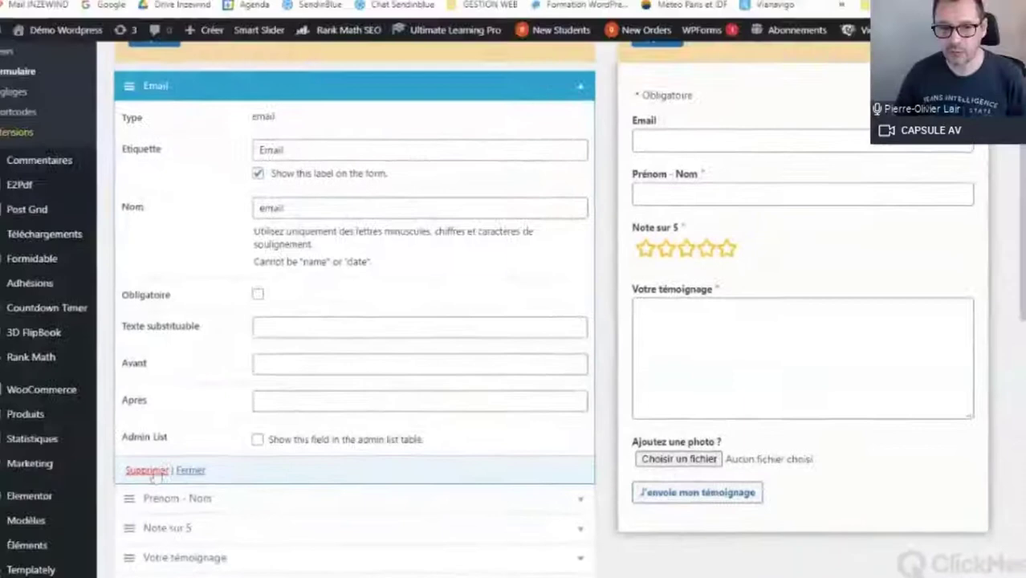
click(59, 434)
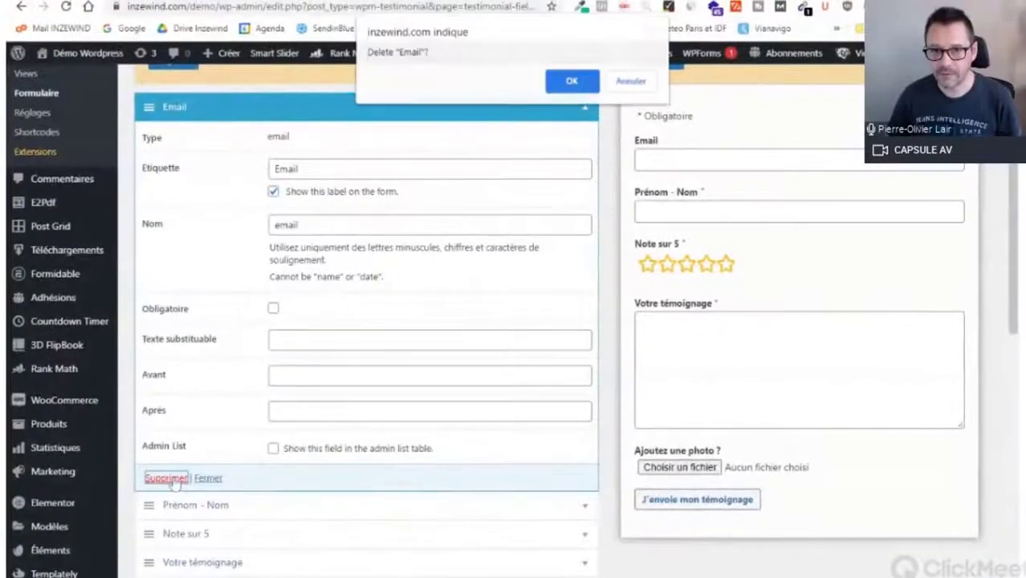
click(571, 85)
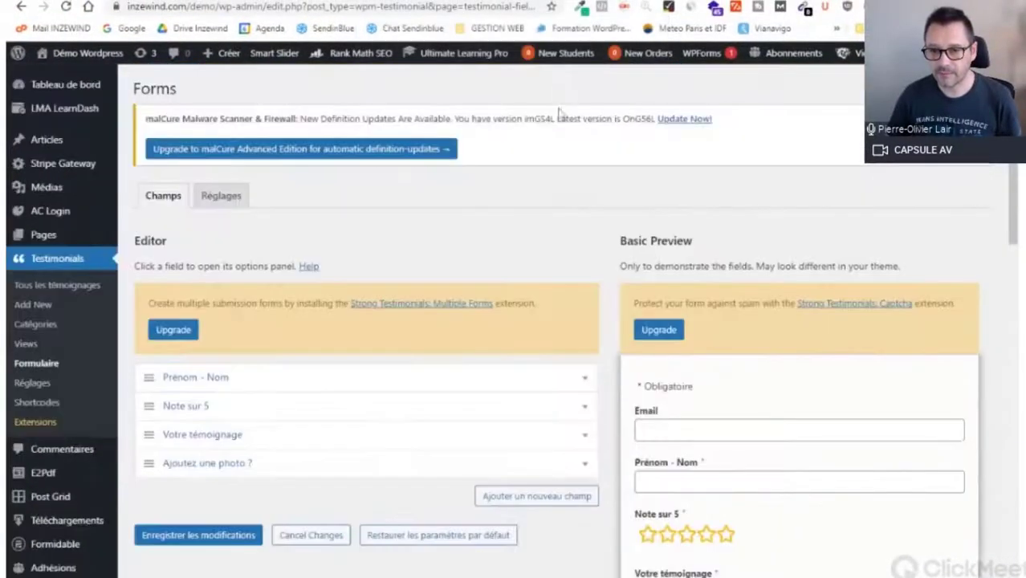
Shorten the label of the form's "Prénom - Nom" field to "Prénom".
scroll(607, 241, down, 1)
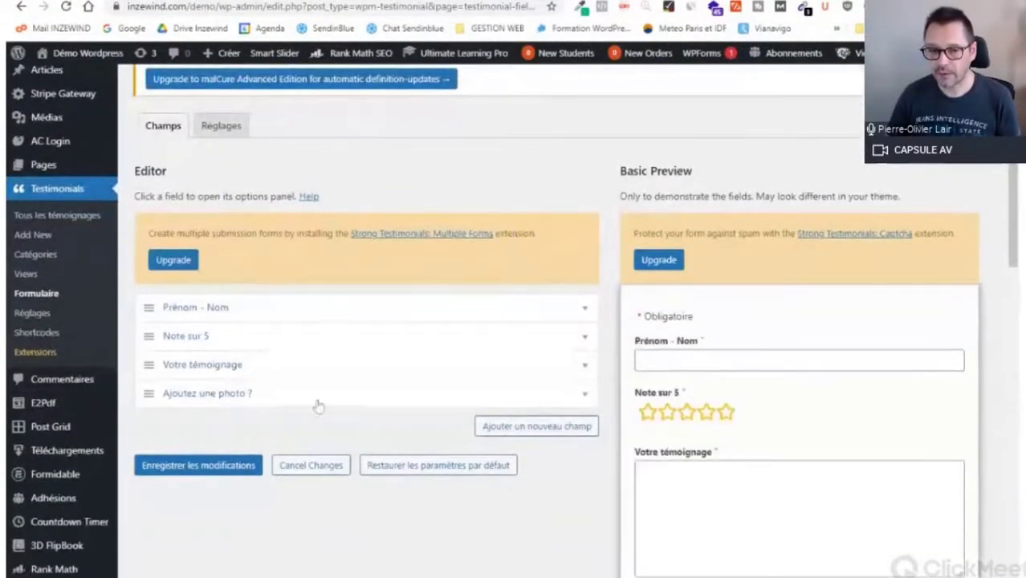
scroll(715, 389, down, 2)
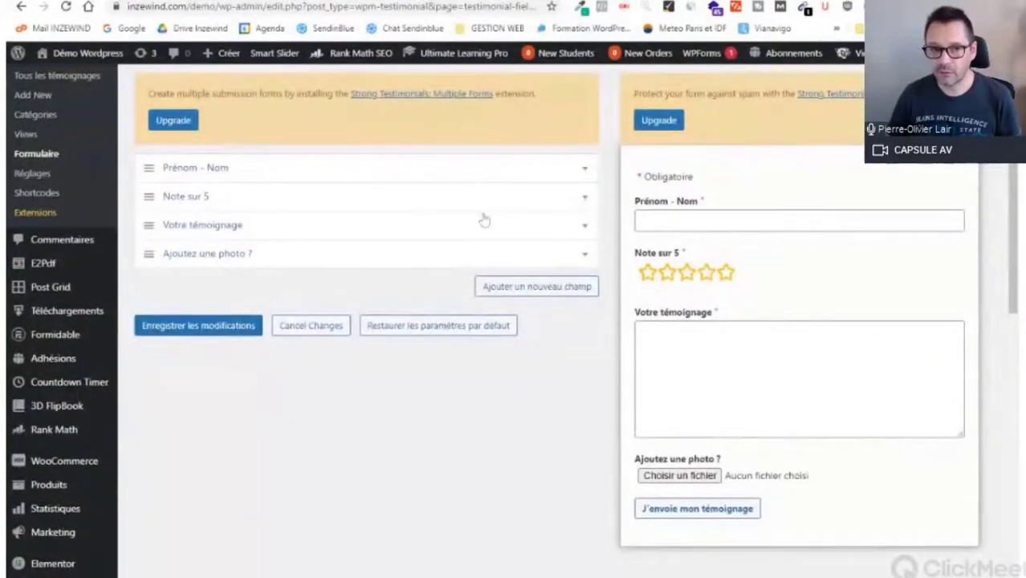
click(233, 170)
scroll(322, 191, down, 1)
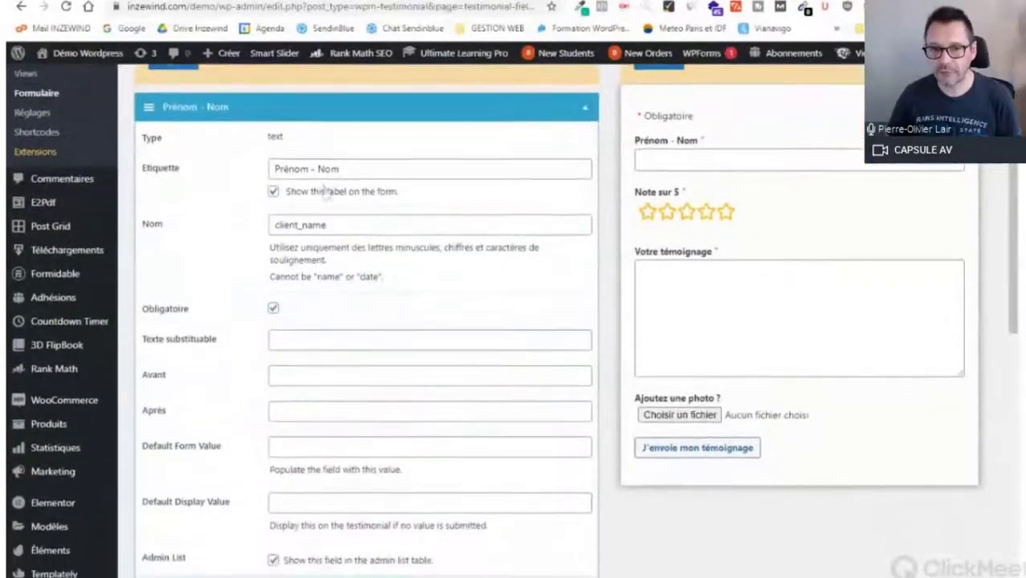
drag(339, 169, 312, 169)
key(BackSpace)
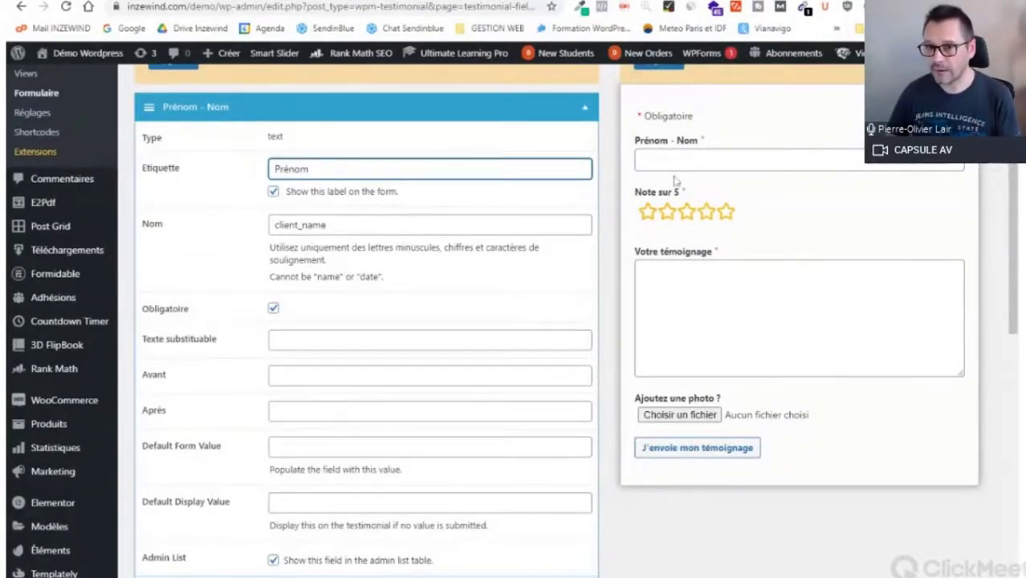
click(337, 226)
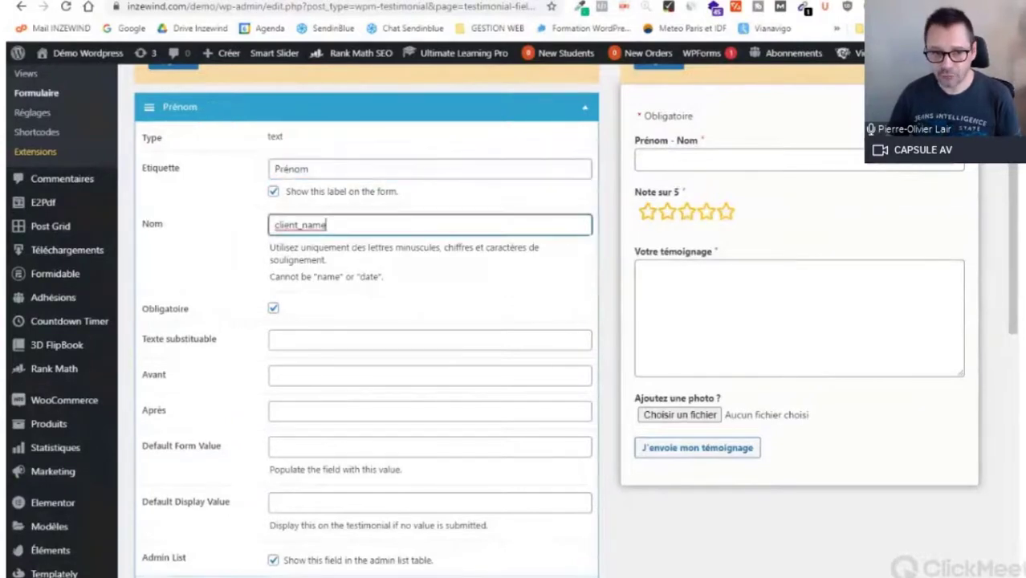
Examine the Prénom field's required, placeholder, default value and admin list options, and close its settings.
scroll(291, 334, down, 1)
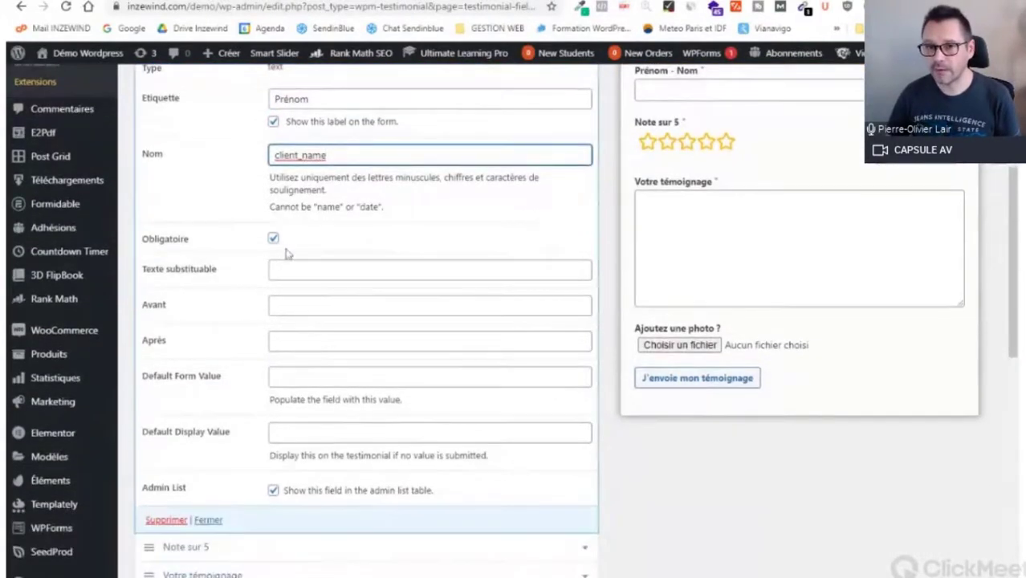
scroll(283, 252, up, 1)
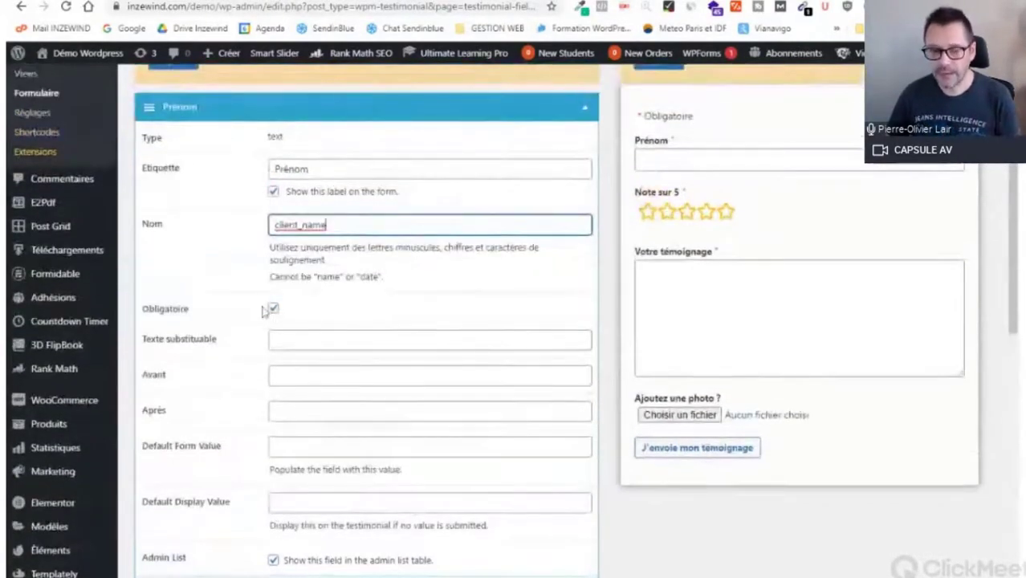
scroll(262, 325, down, 1)
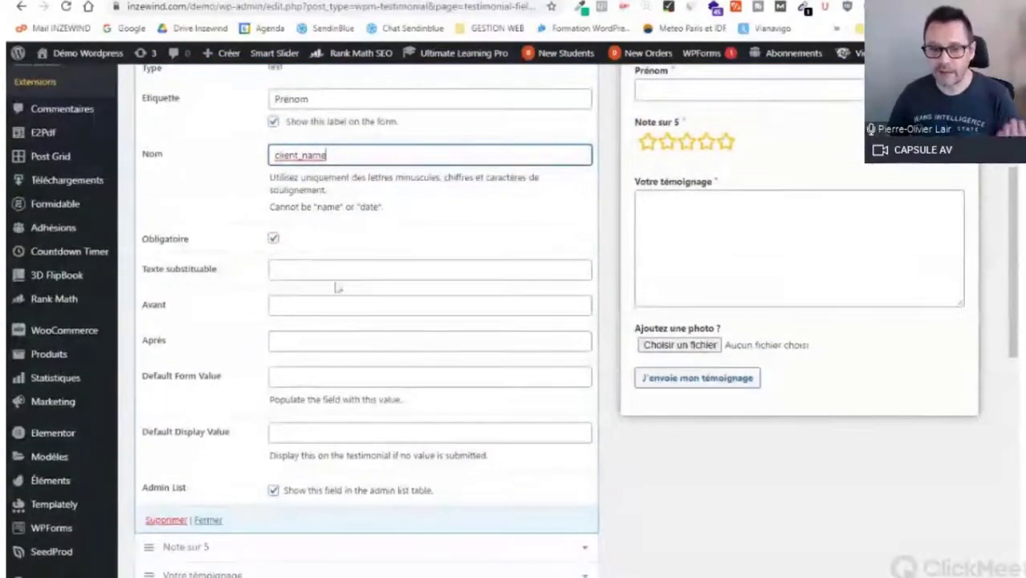
scroll(366, 321, up, 1)
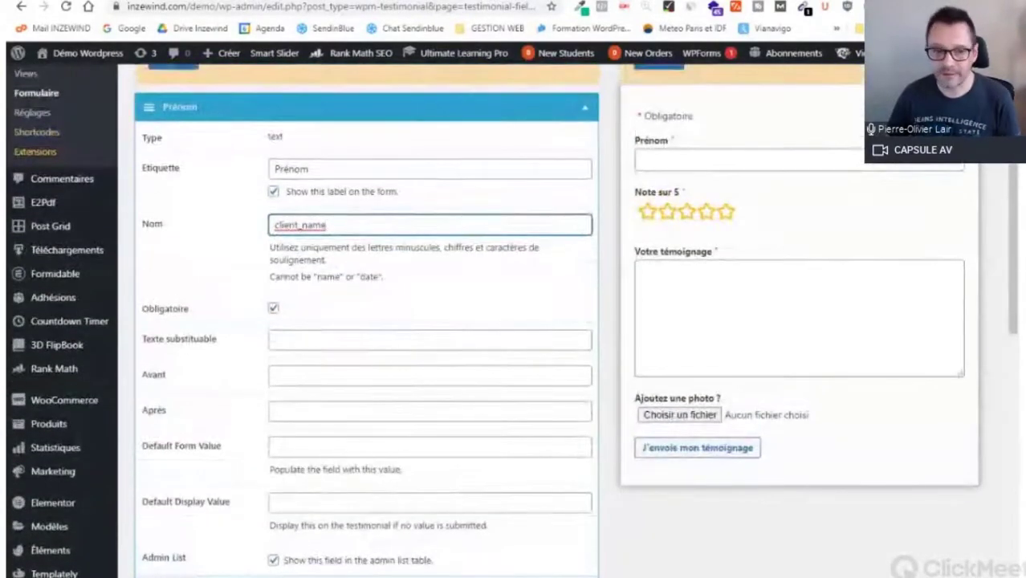
scroll(337, 344, down, 1)
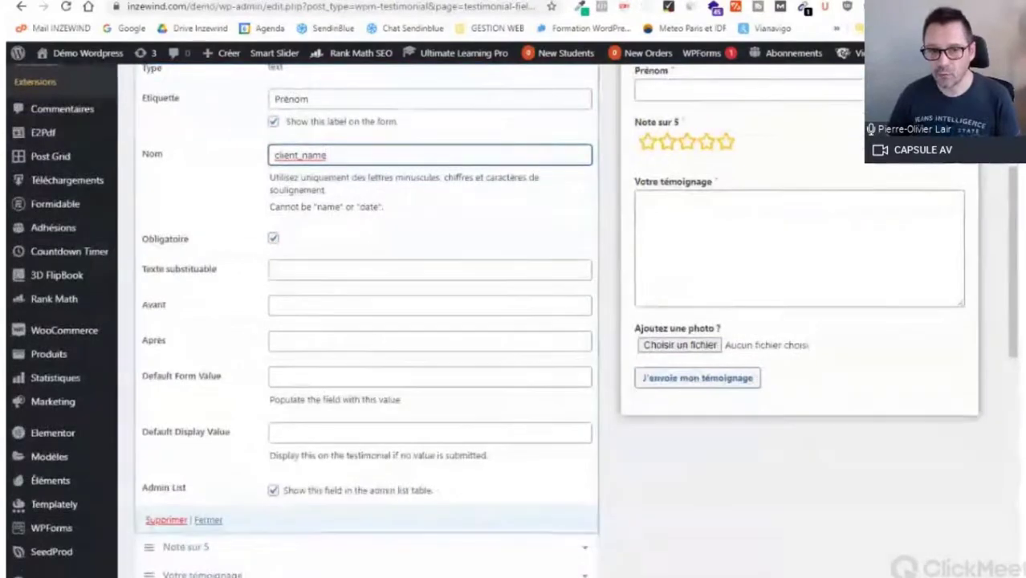
scroll(282, 360, down, 1)
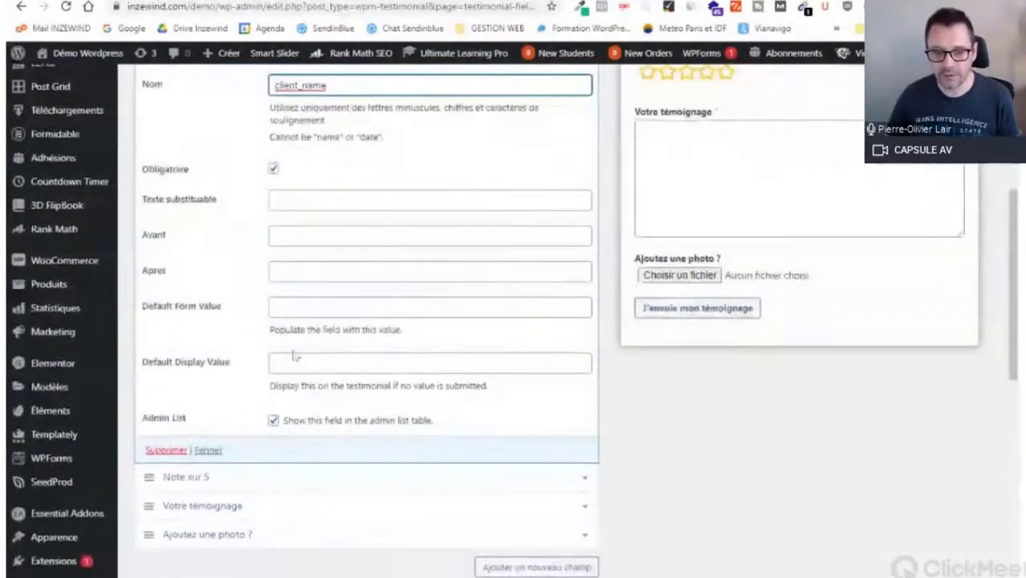
scroll(294, 359, down, 1)
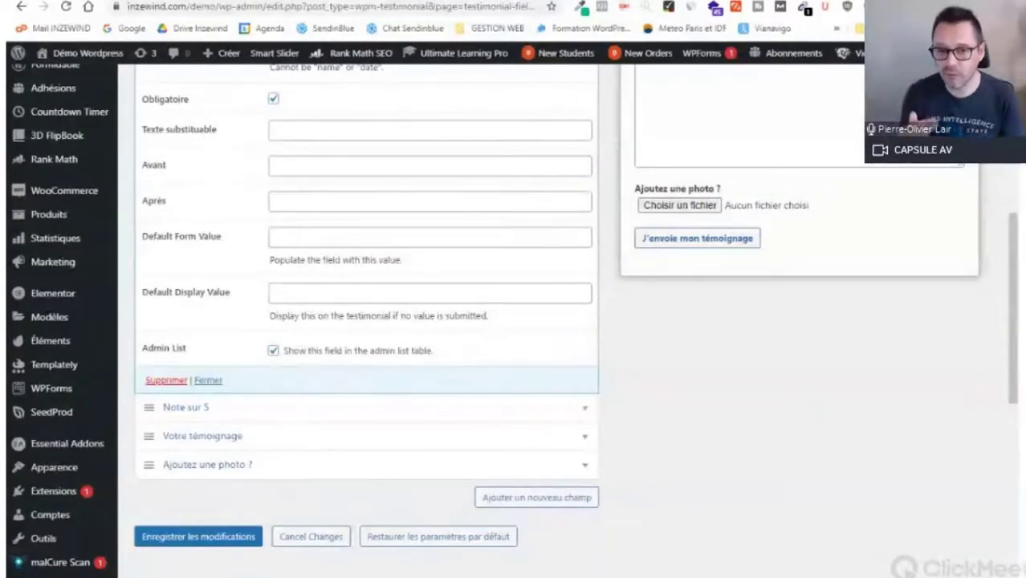
scroll(514, 322, up, 3)
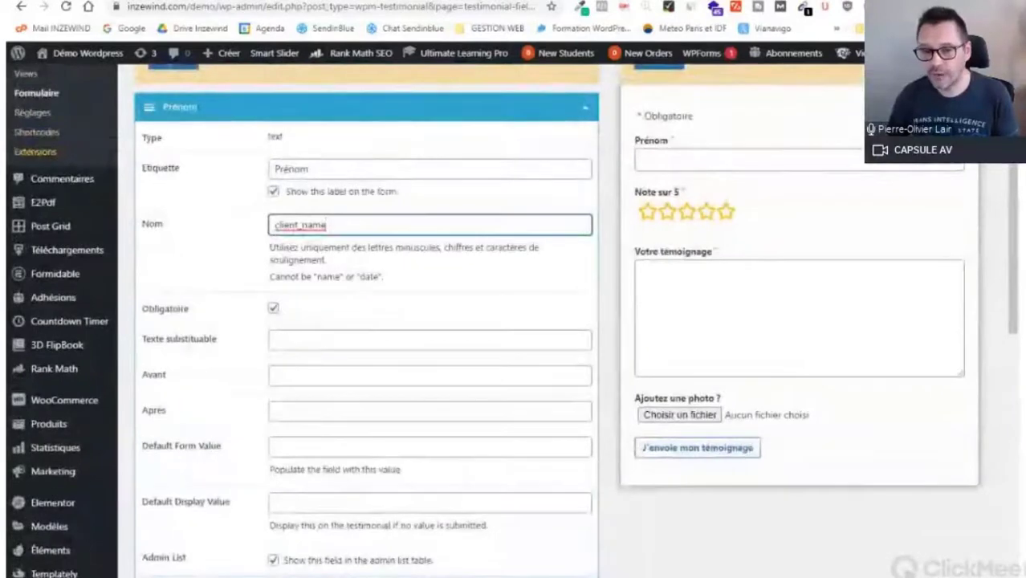
scroll(399, 432, down, 1)
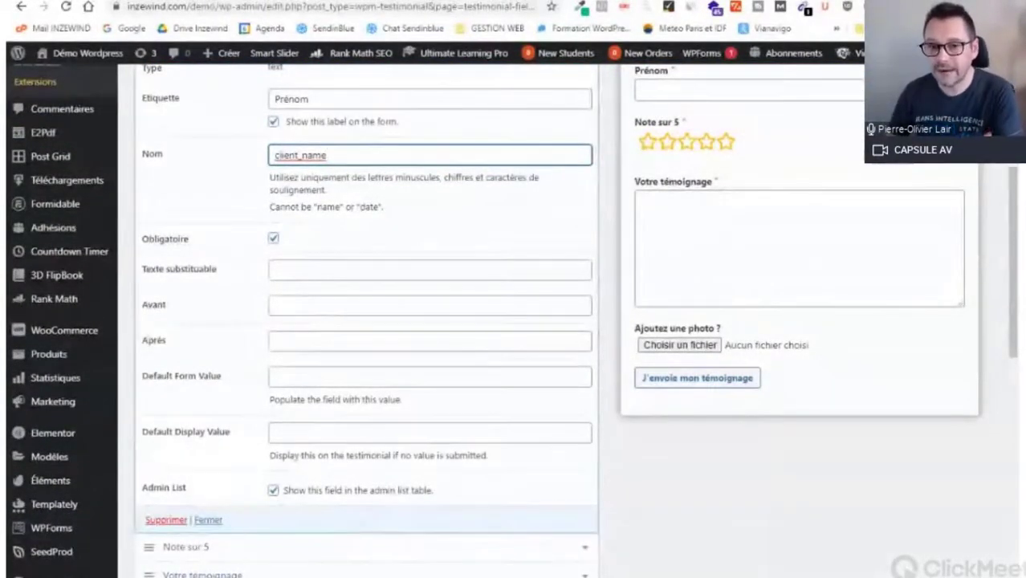
scroll(518, 317, up, 1)
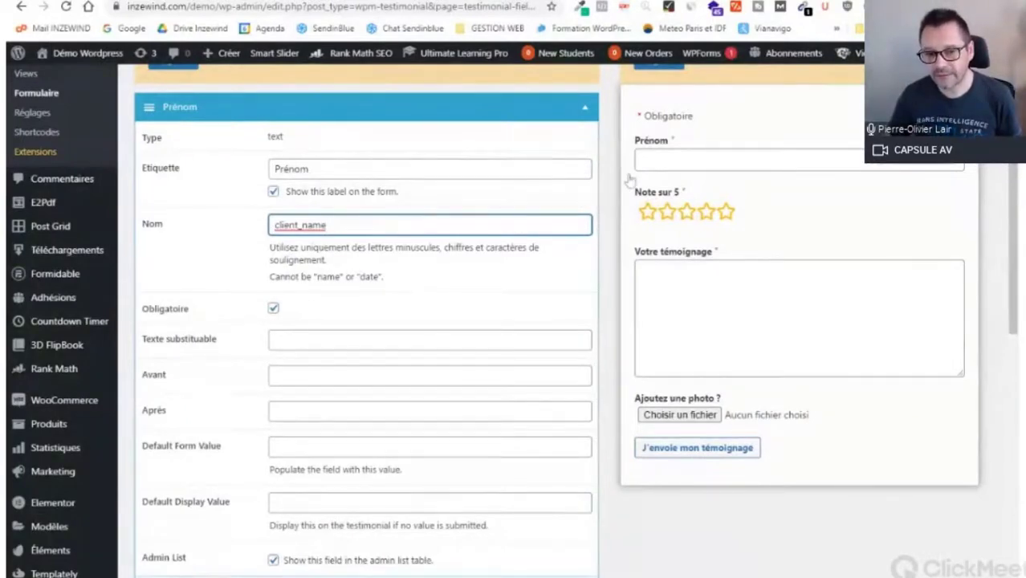
scroll(231, 426, down, 3)
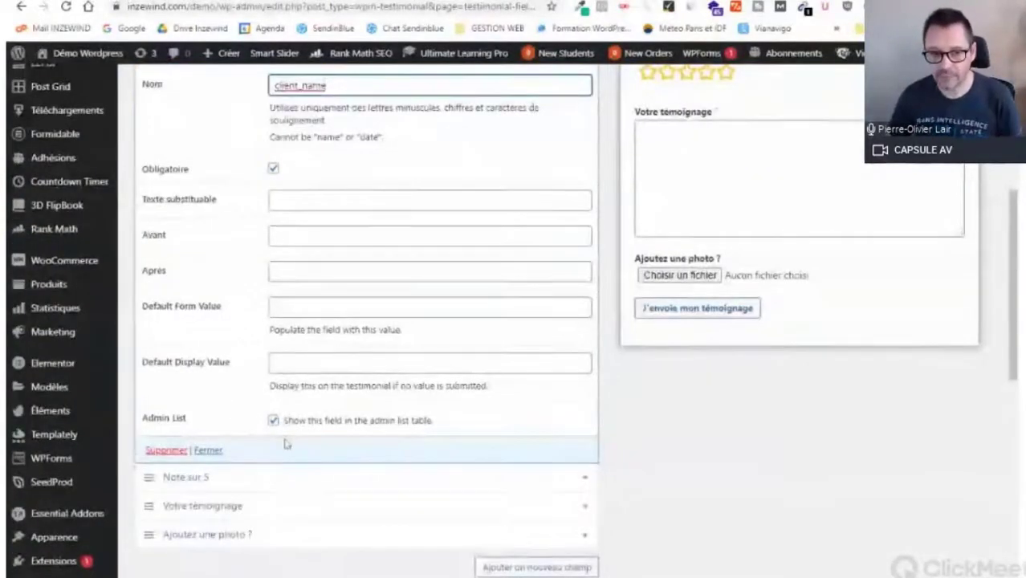
scroll(287, 444, down, 3)
scroll(173, 354, up, 5)
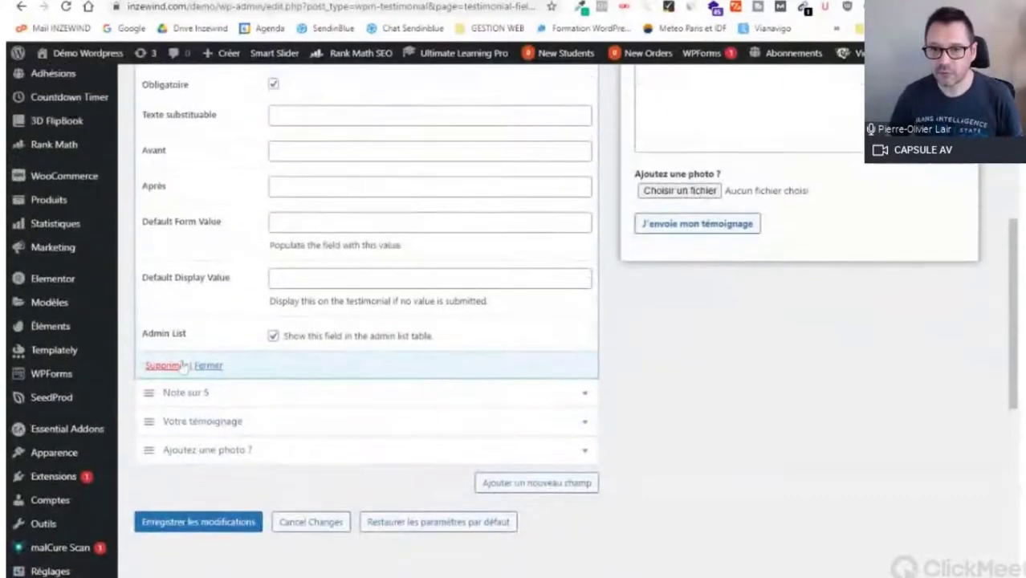
scroll(198, 516, down, 2)
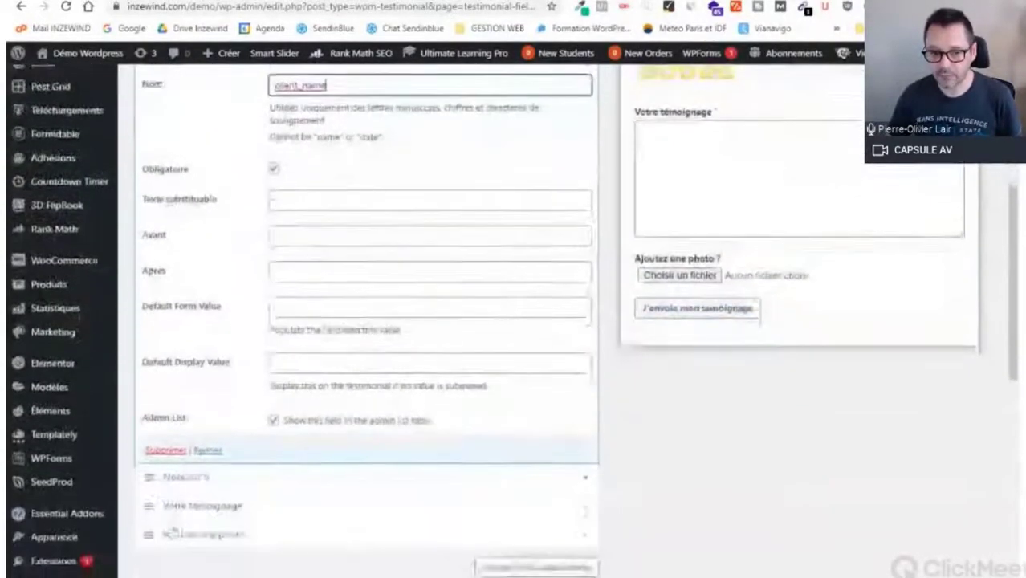
click(211, 452)
scroll(221, 449, up, 5)
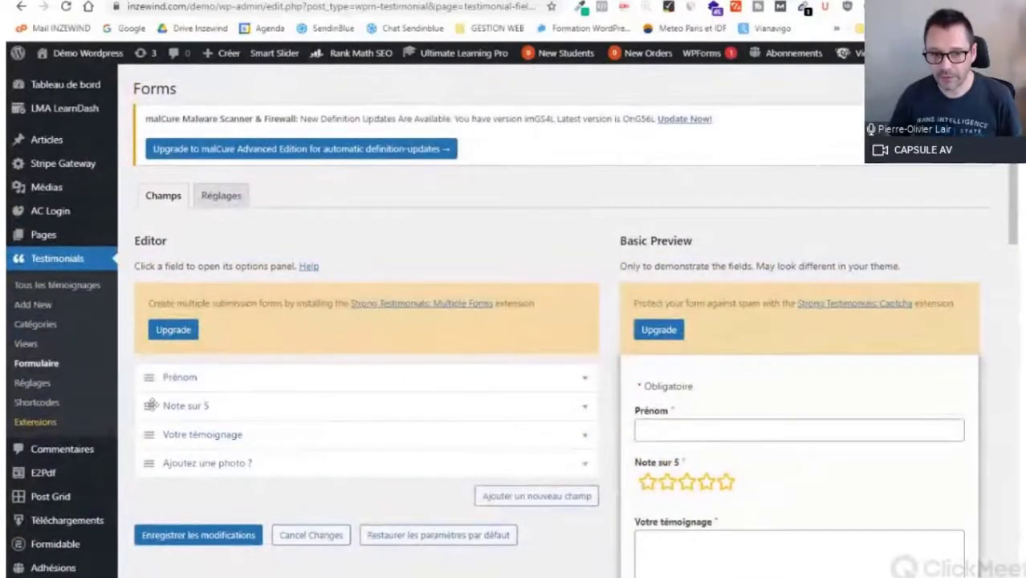
Reorder the form so "Note sur 5" follows "Votre témoignage", and check the rating field's options.
drag(149, 406, 151, 435)
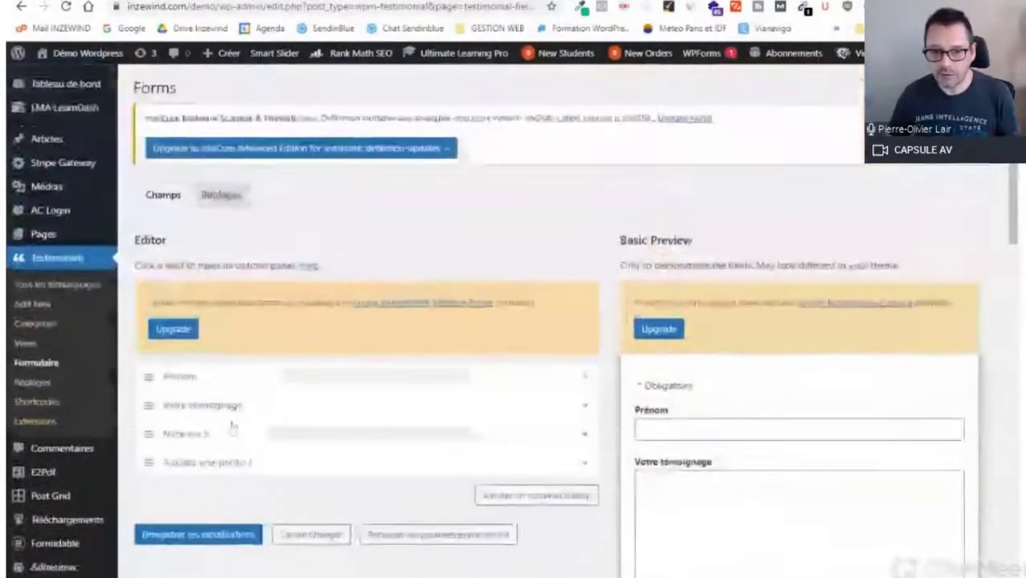
click(233, 432)
scroll(273, 361, down, 4)
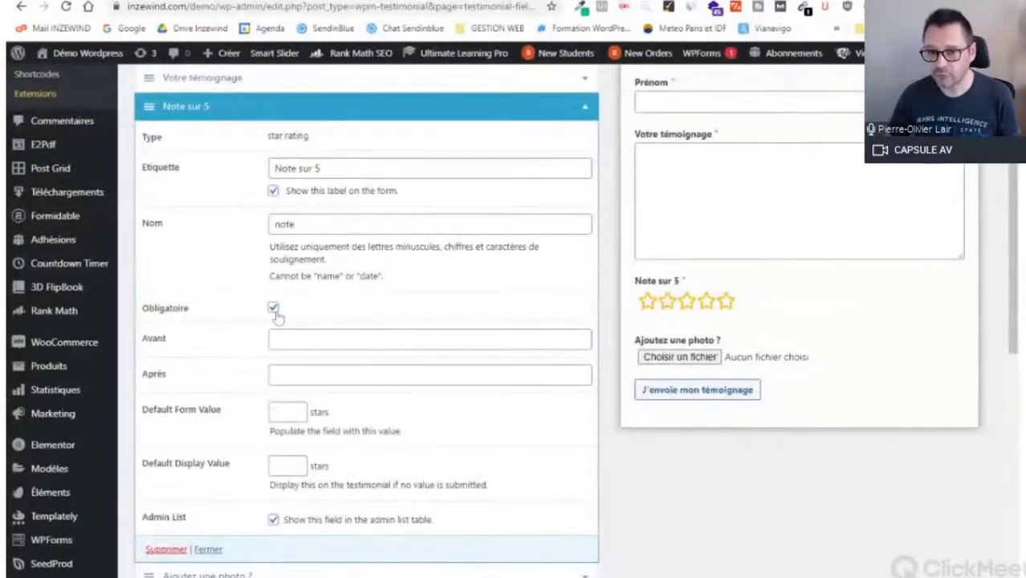
click(208, 550)
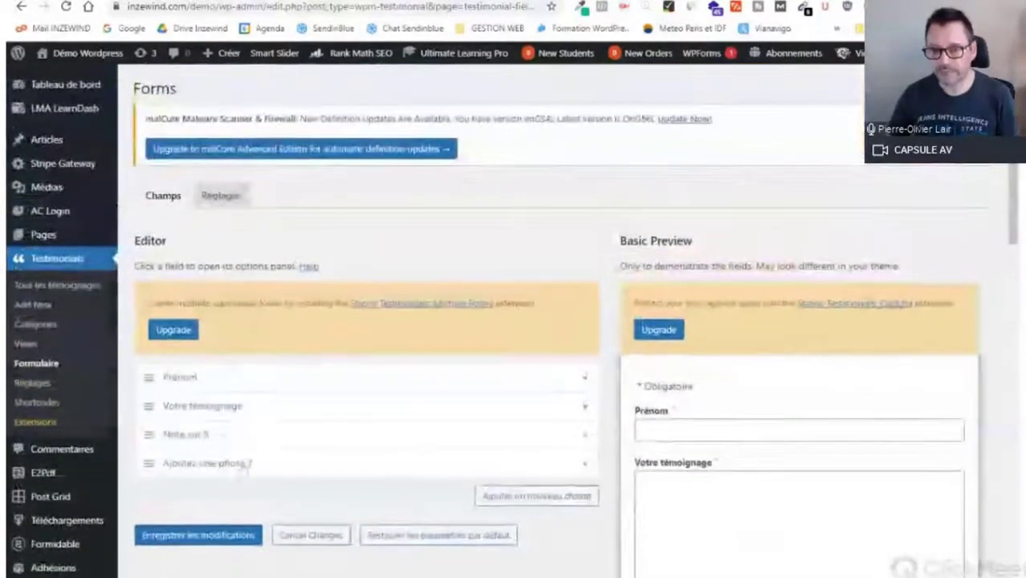
Check the options of the "Ajoutez une photo ?" field, close them and save the form changes.
click(241, 462)
scroll(241, 463, down, 5)
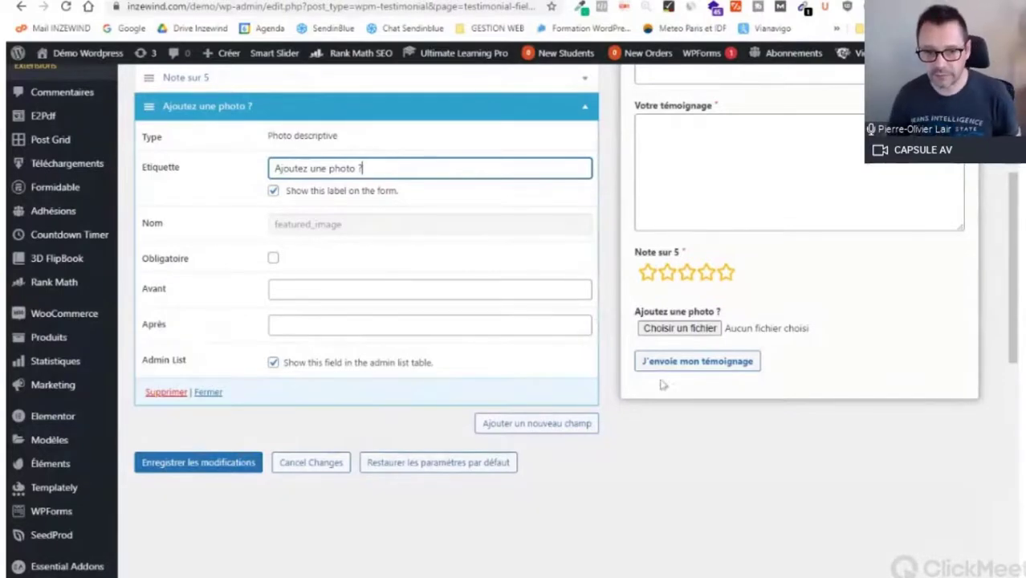
click(208, 392)
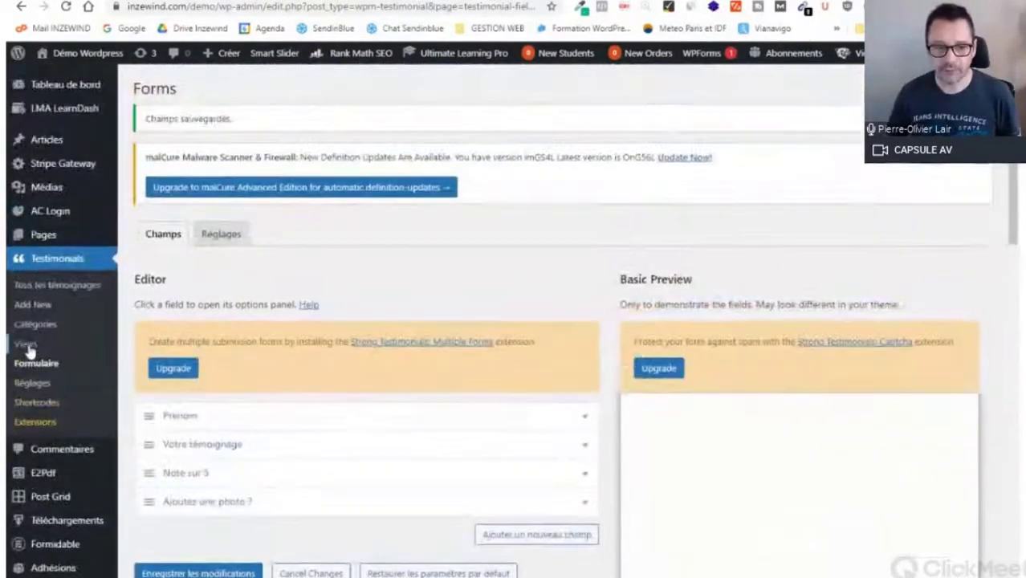
Create a new testimonial view and set its mode to Formulaire.
click(26, 345)
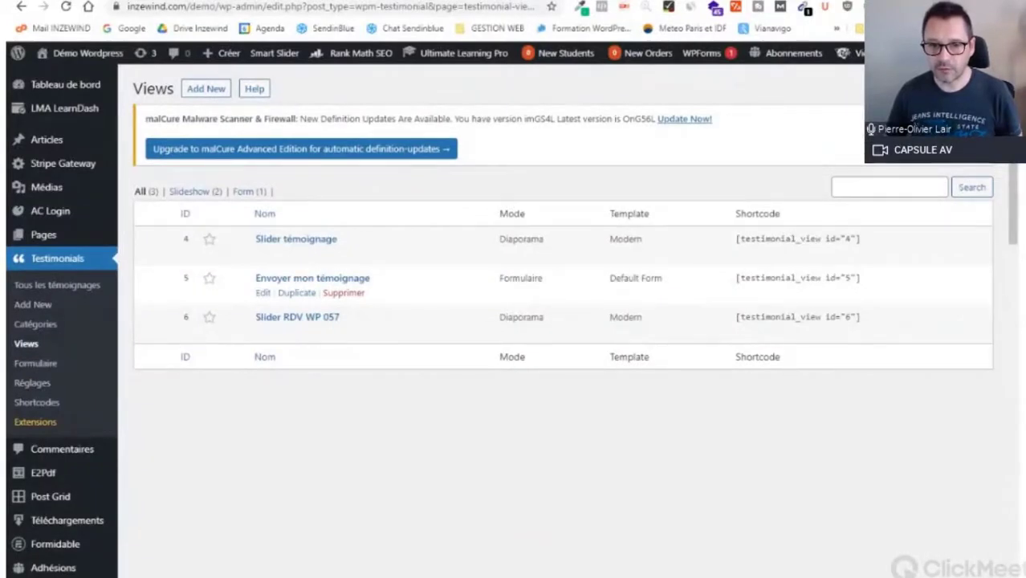
drag(550, 287, 497, 291)
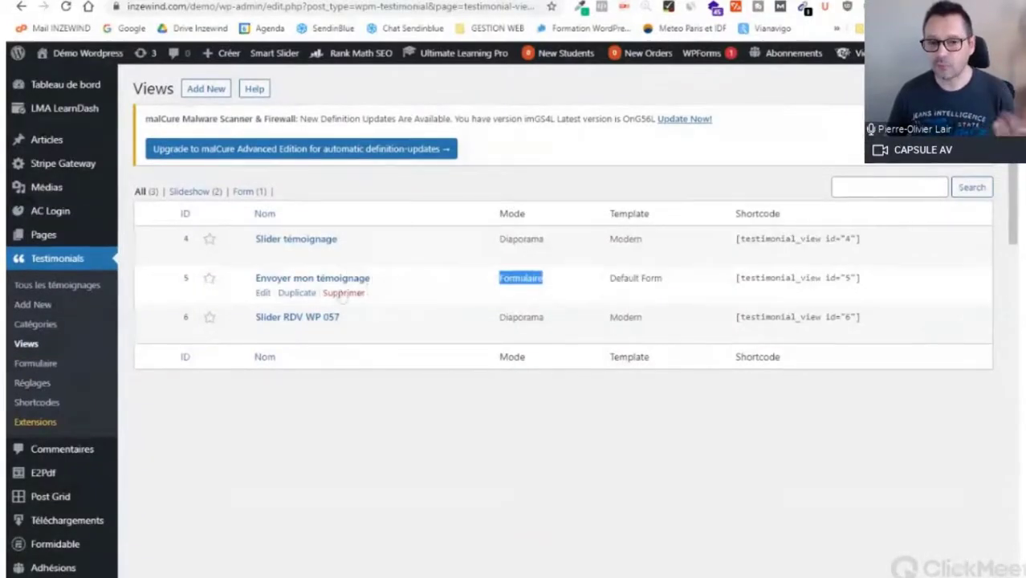
click(206, 89)
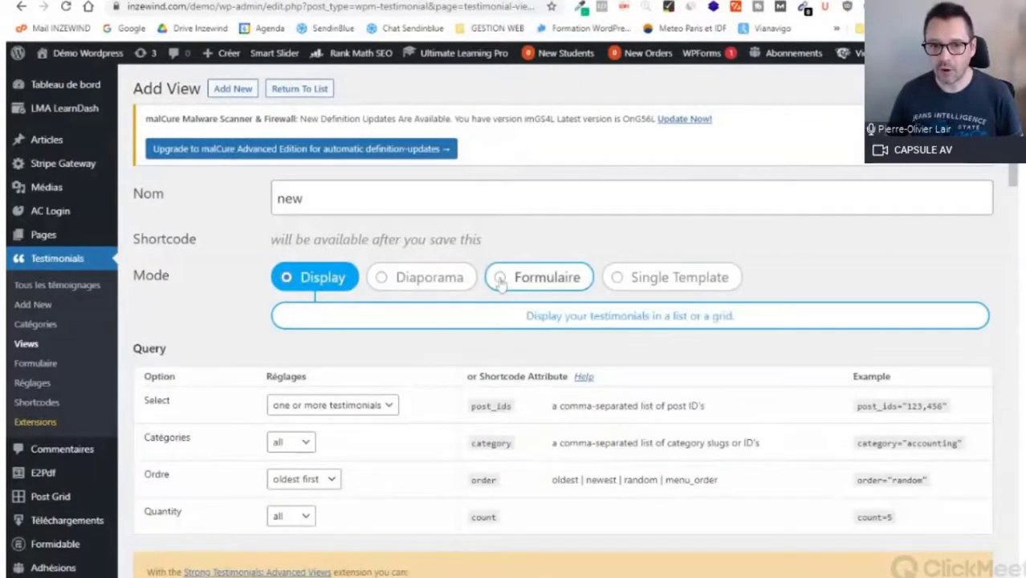
click(537, 277)
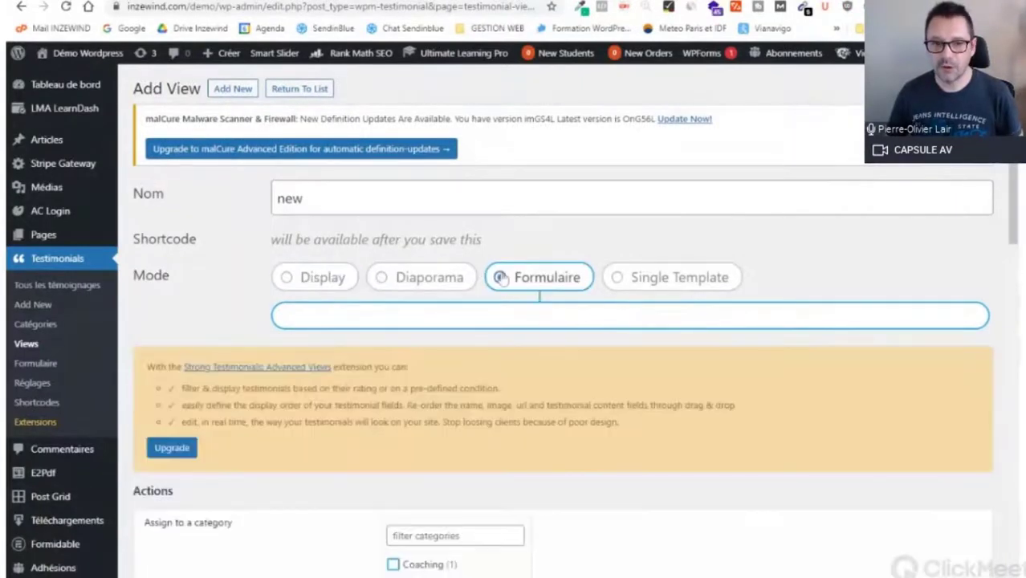
Name the new form view "Dépôt de témoignage RDV WP 57".
drag(309, 198, 239, 206)
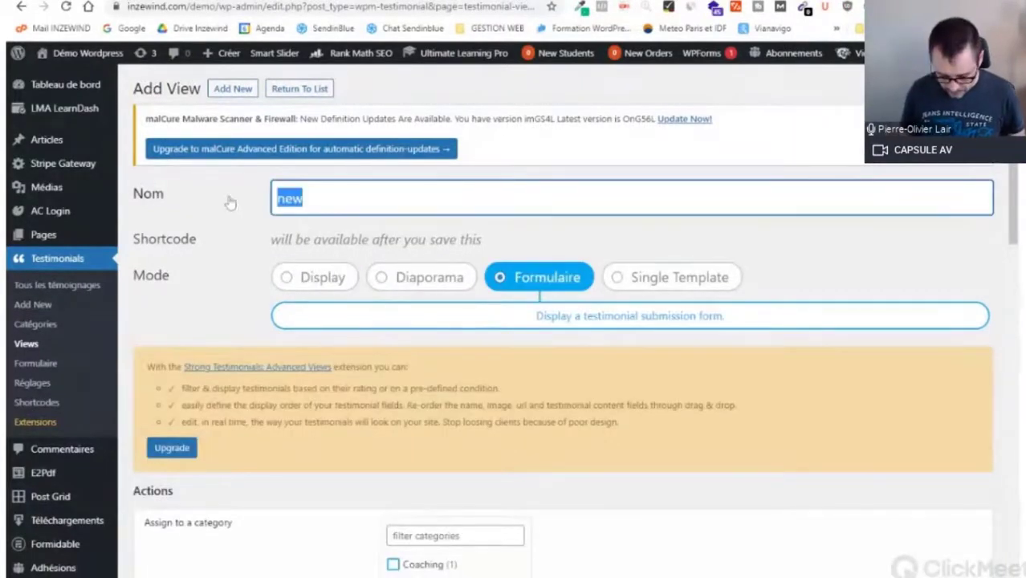
text(Dépô)
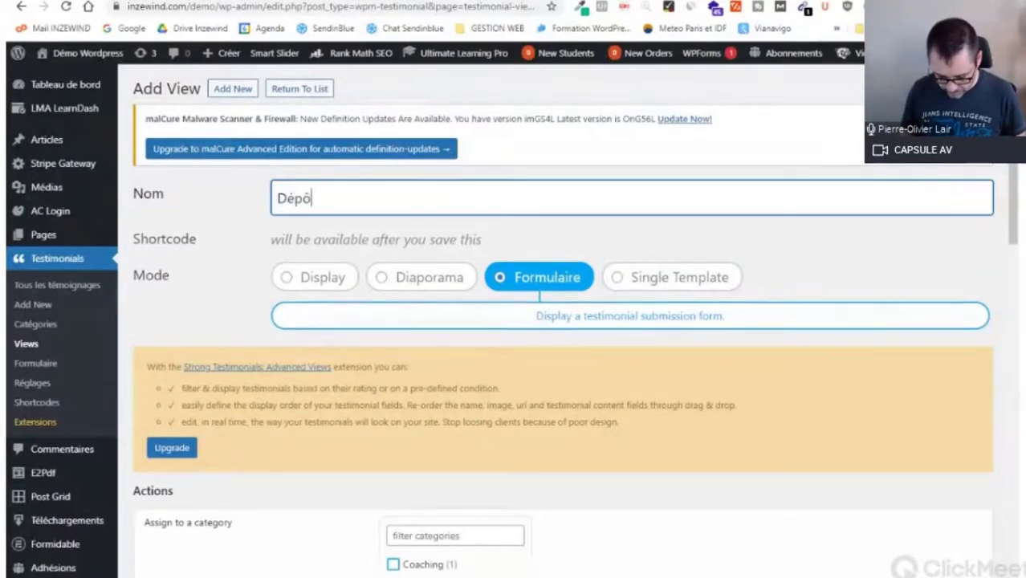
text(t de témoignage )
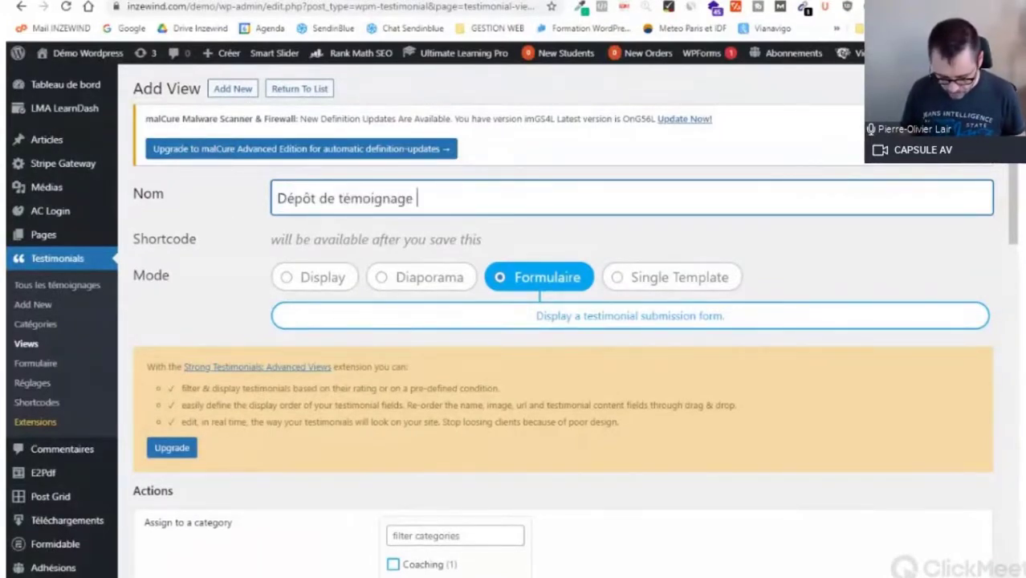
text(RDV WP)
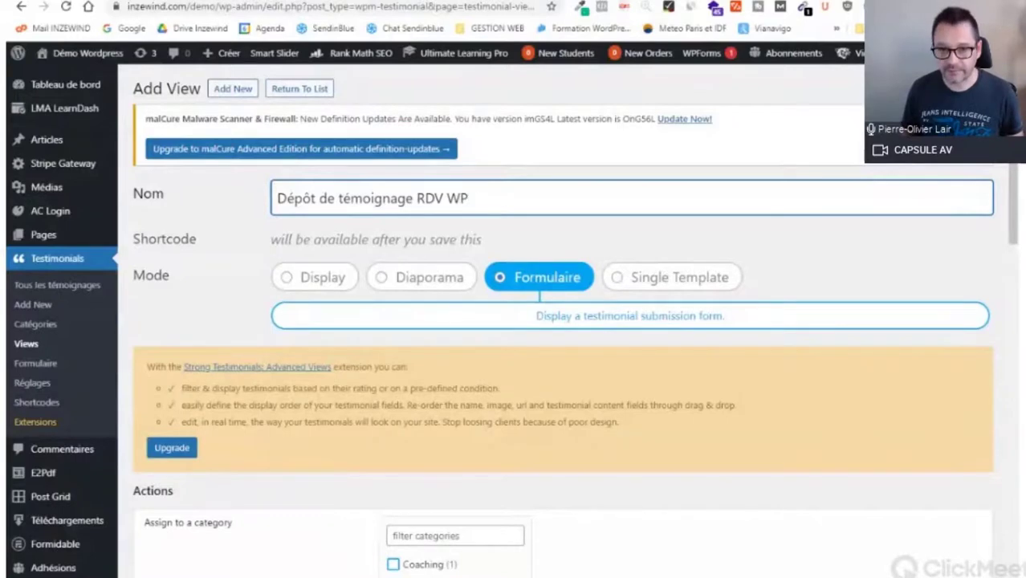
text(O 57)
scroll(515, 210, down, 2)
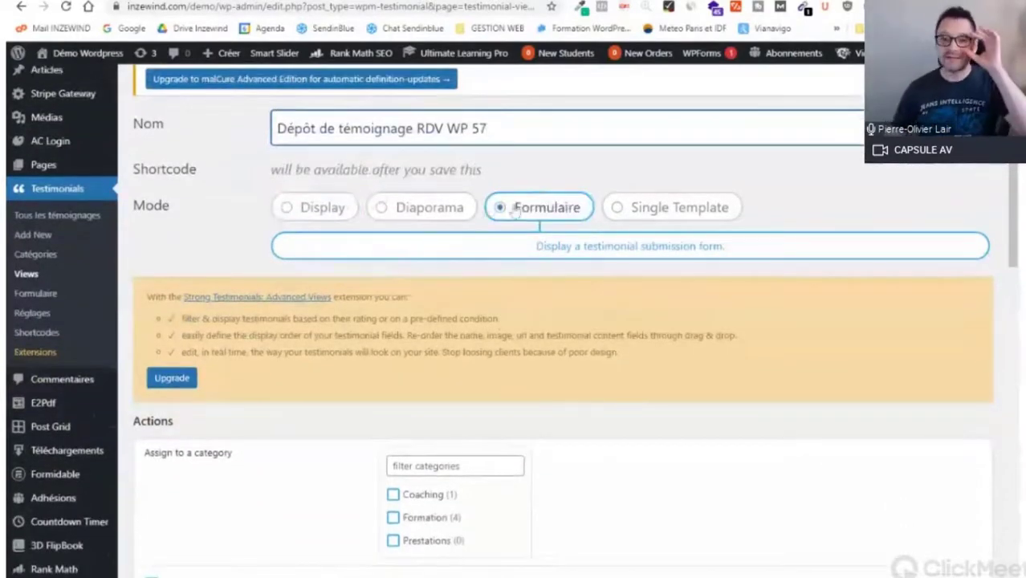
click(509, 211)
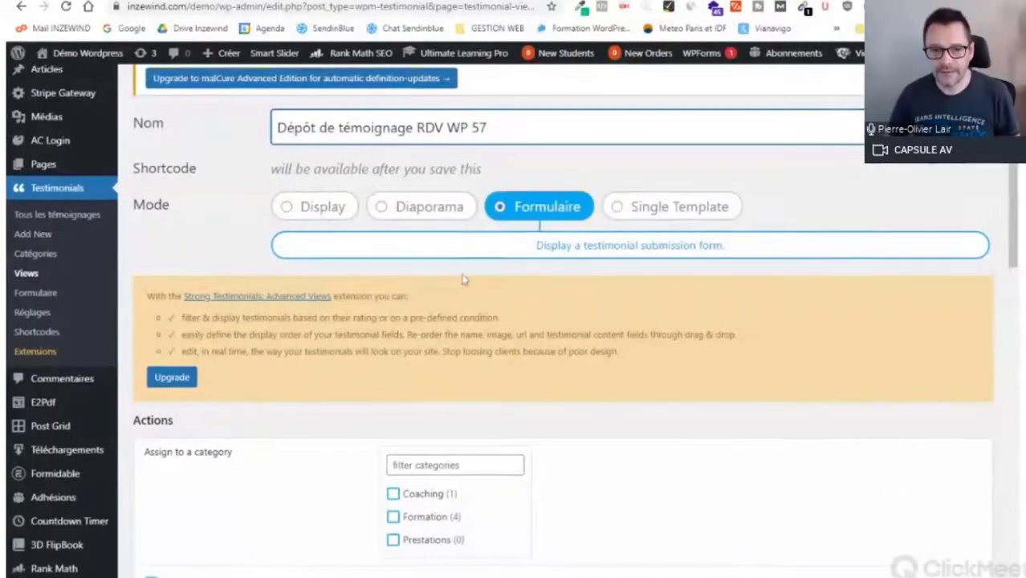
Assign the form view's submissions to the Coaching category and save the view.
scroll(463, 279, down, 4)
scroll(301, 314, down, 3)
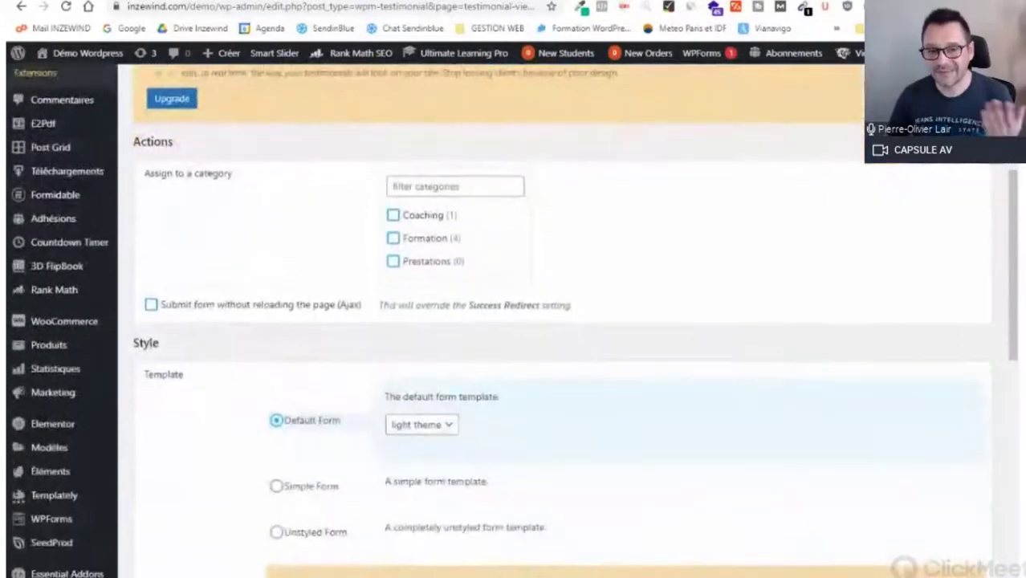
click(393, 217)
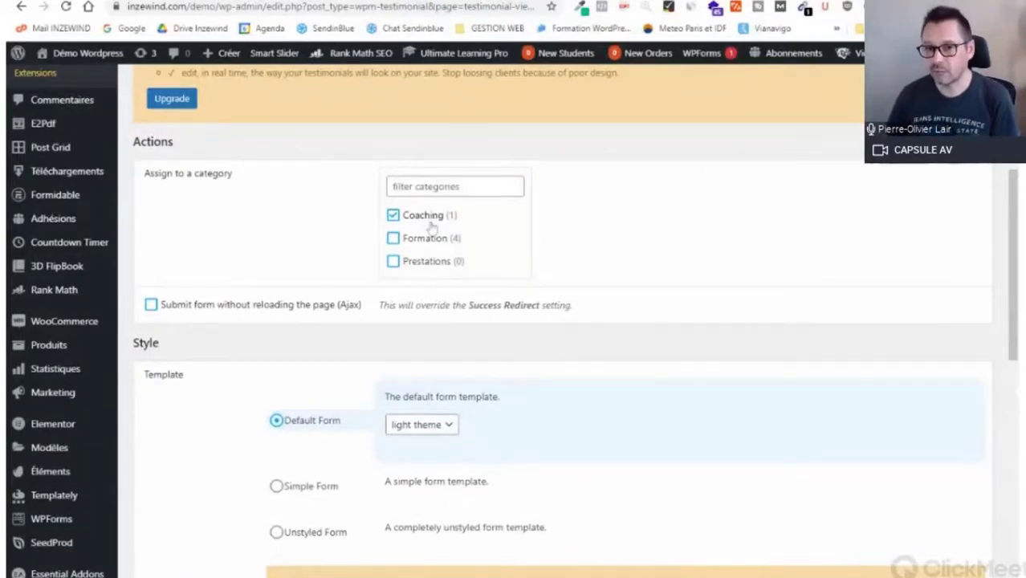
scroll(518, 217, up, 1)
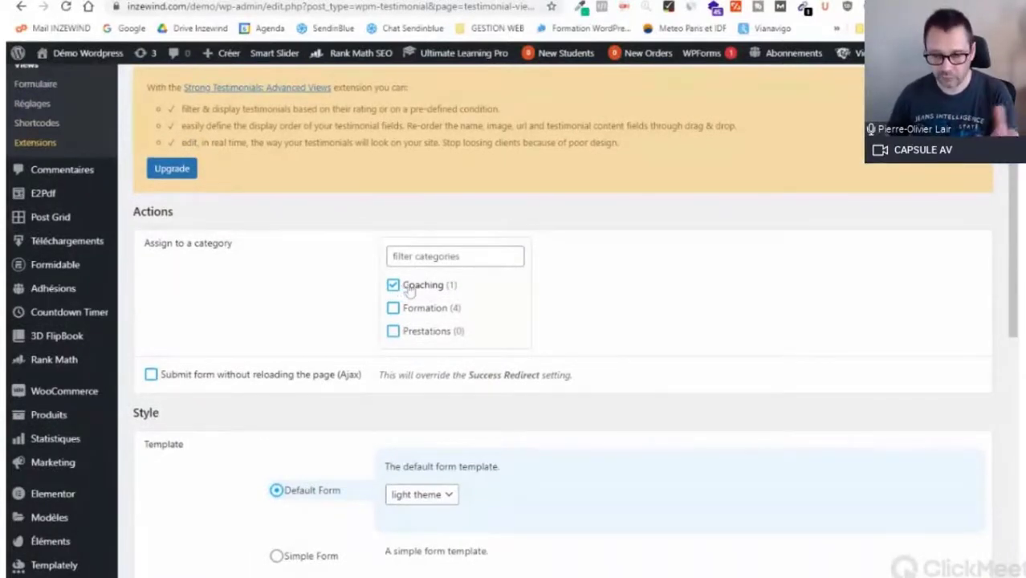
scroll(410, 292, down, 1)
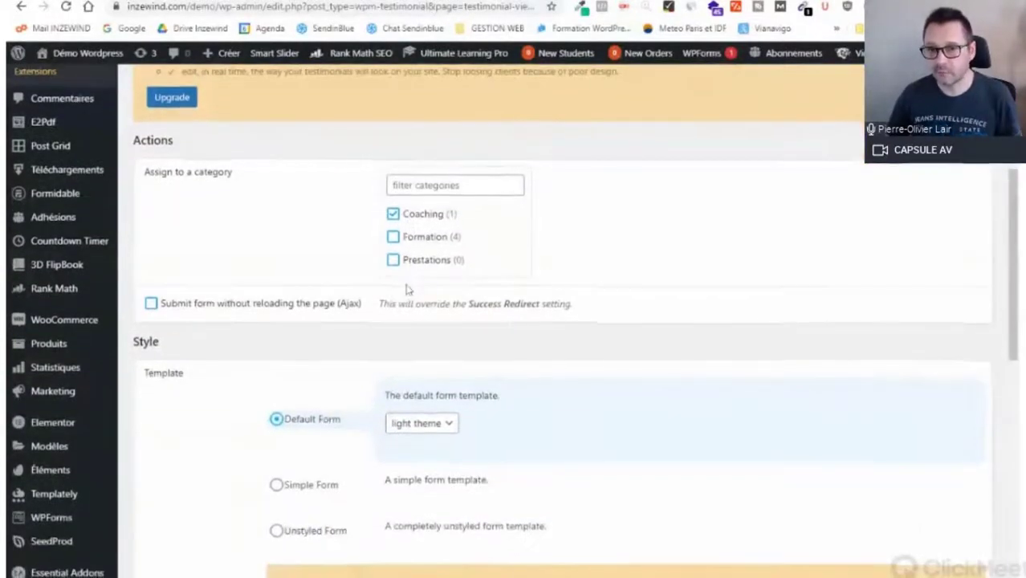
scroll(410, 292, down, 1)
scroll(410, 284, down, 3)
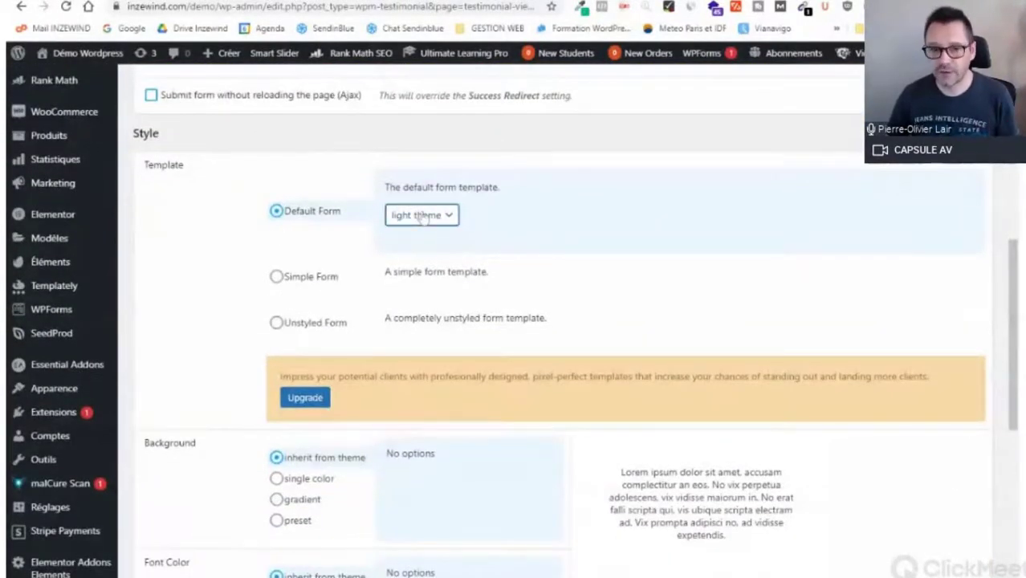
scroll(426, 234, down, 8)
click(234, 551)
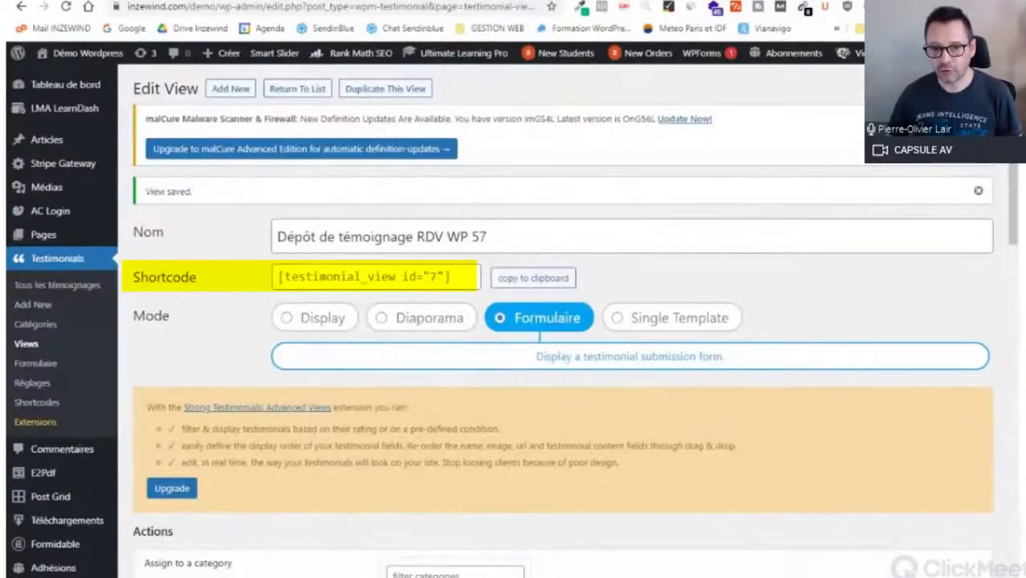
Copy the saved form view's shortcode and open the "deposer-un-temoignage" page for editing in Elementor.
click(363, 276)
key(ctrl+c)
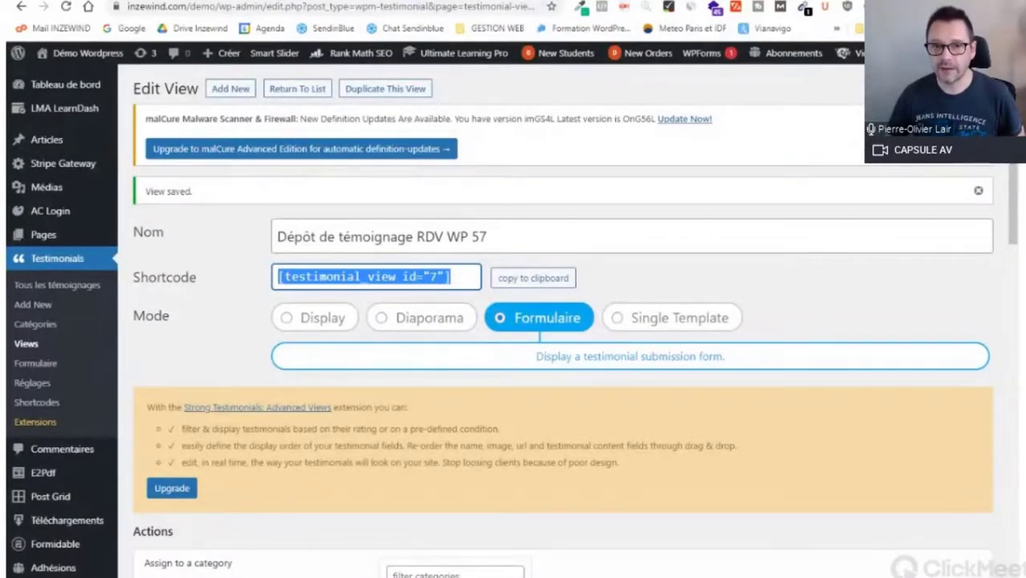
key(ctrl+Tab)
scroll(506, 321, up, 3)
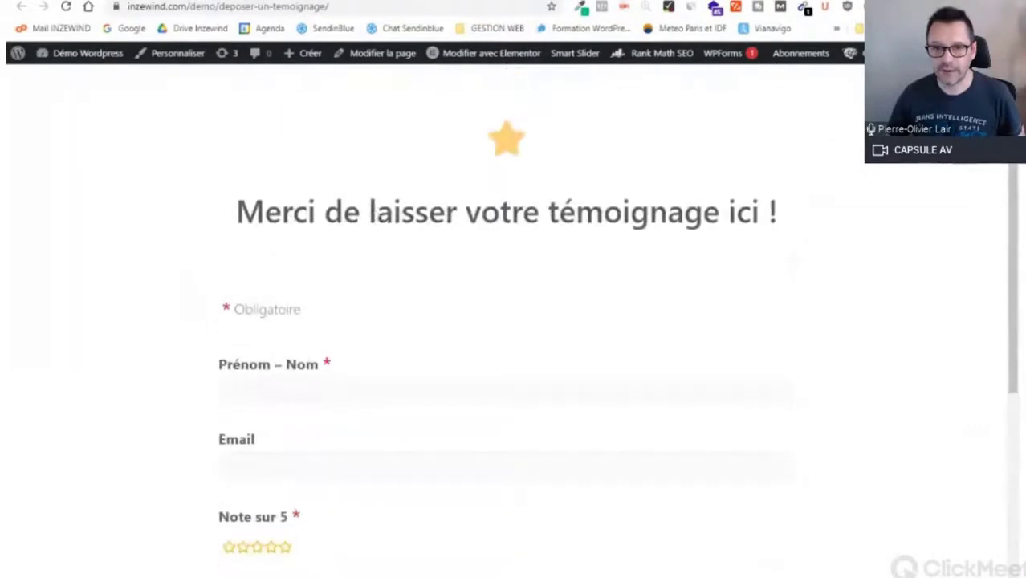
click(468, 56)
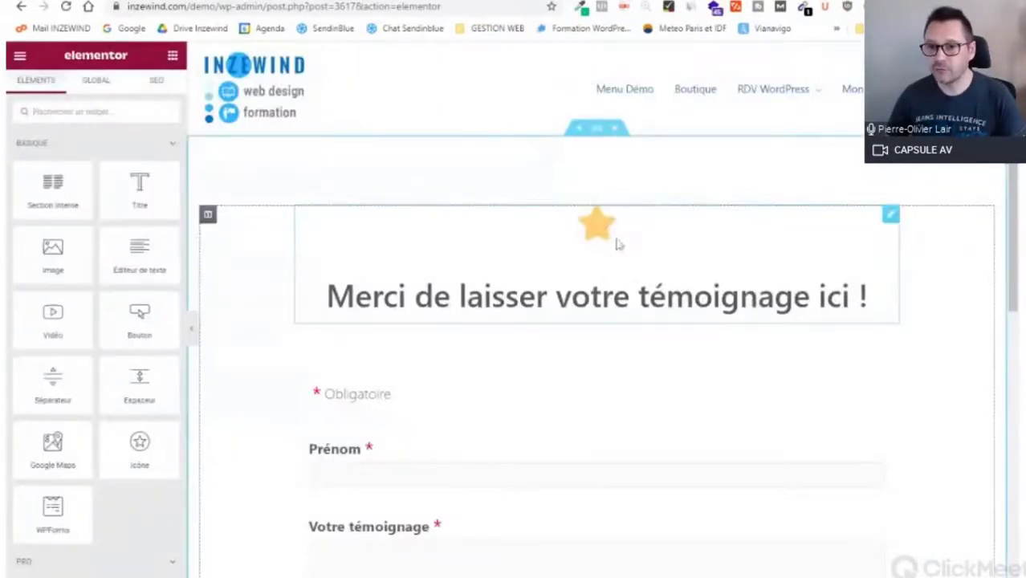
Delete the text editor widget containing the view 5 shortcode beneath the "Merci de laisser votre témoignage ici !" heading.
click(597, 225)
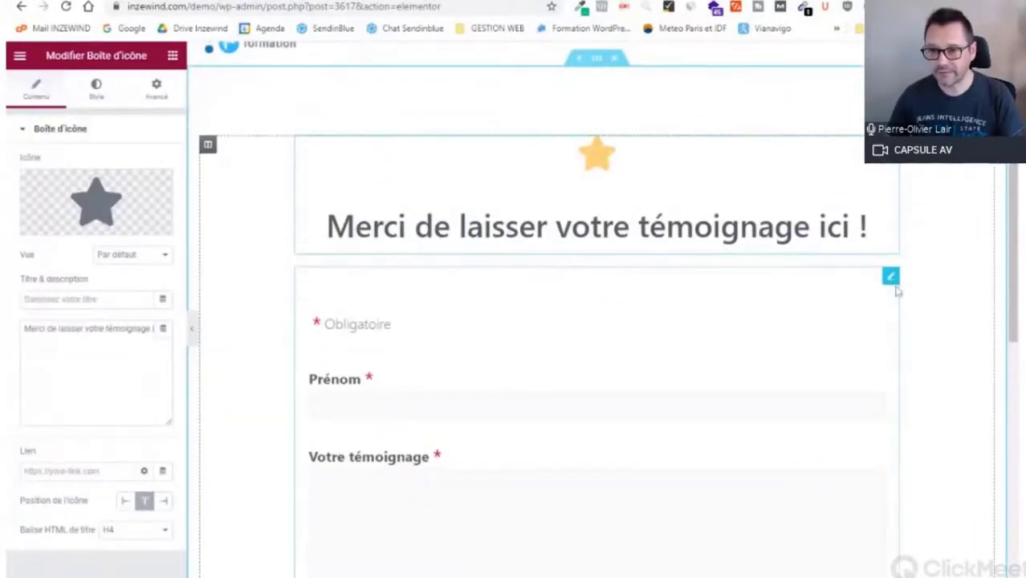
click(891, 277)
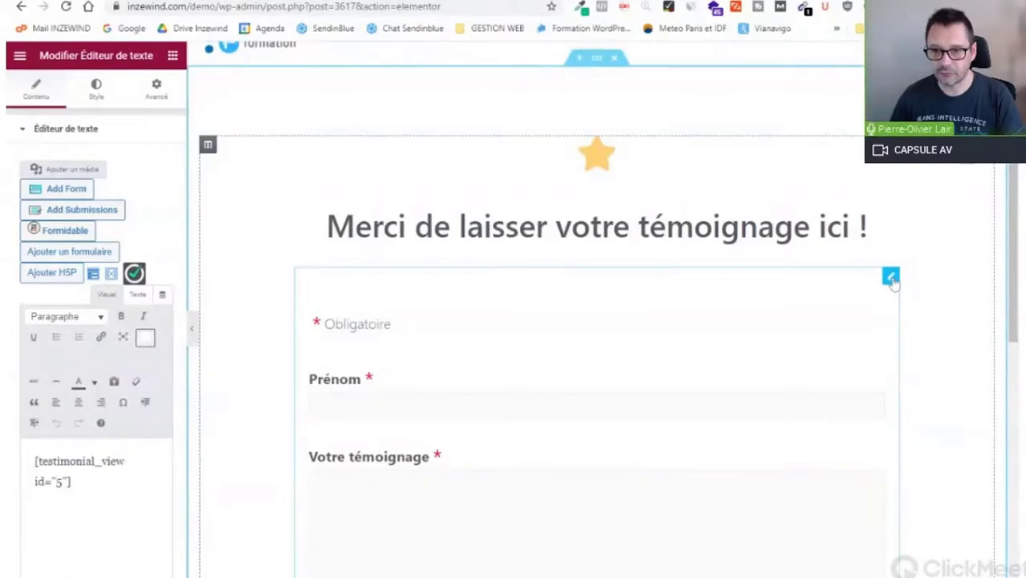
key(Delete)
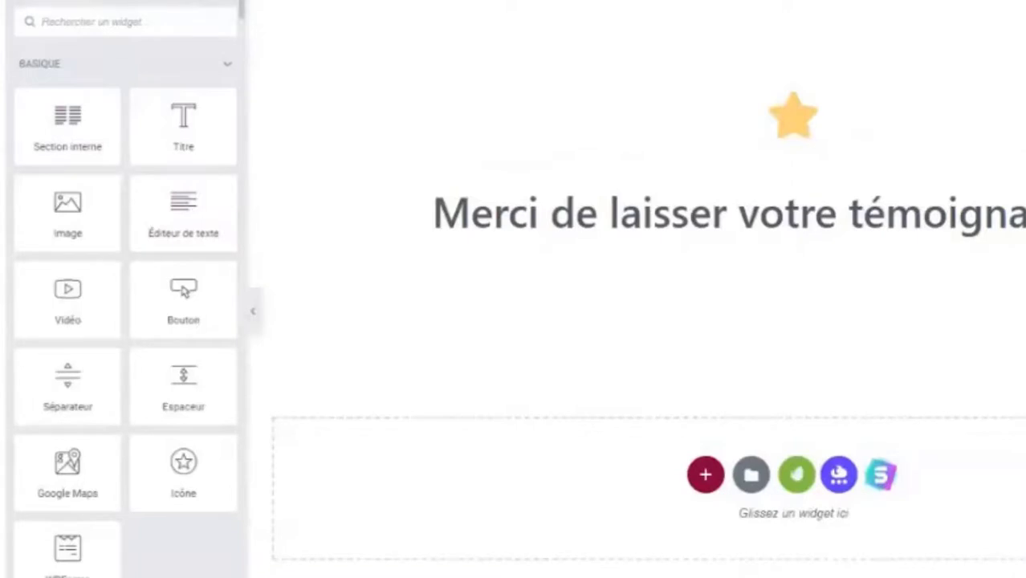
Add a Code court widget below the heading with the shortcode [testimonial_view id="7"], apply it and check the rendered form.
text(short)
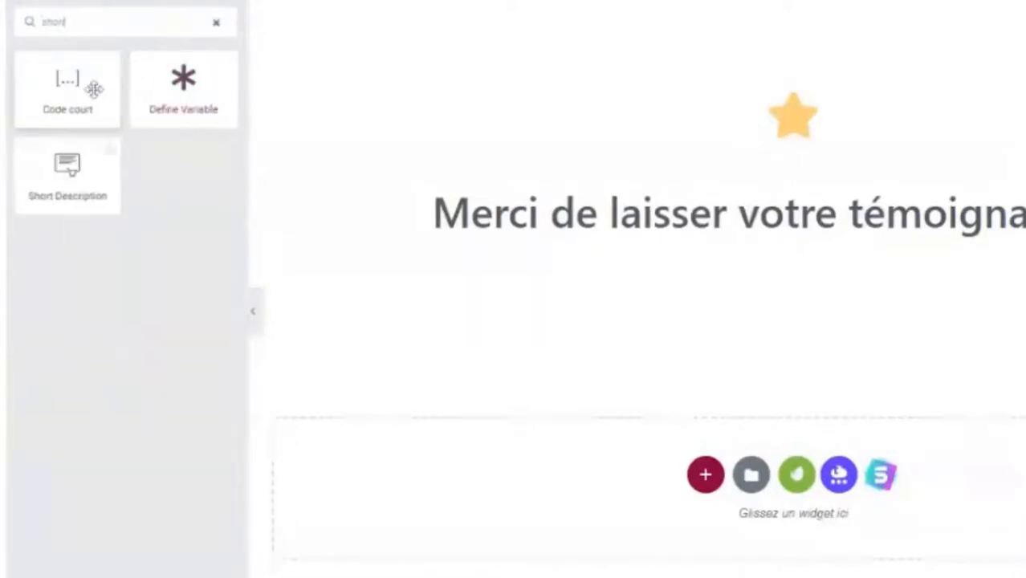
drag(77, 83, 610, 245)
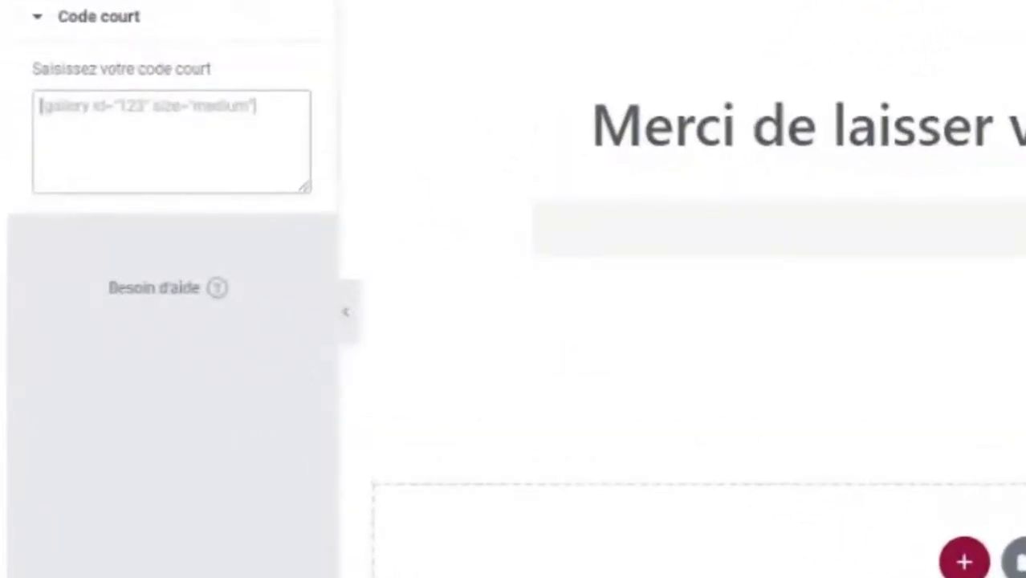
click(40, 106)
key(ctrl+v)
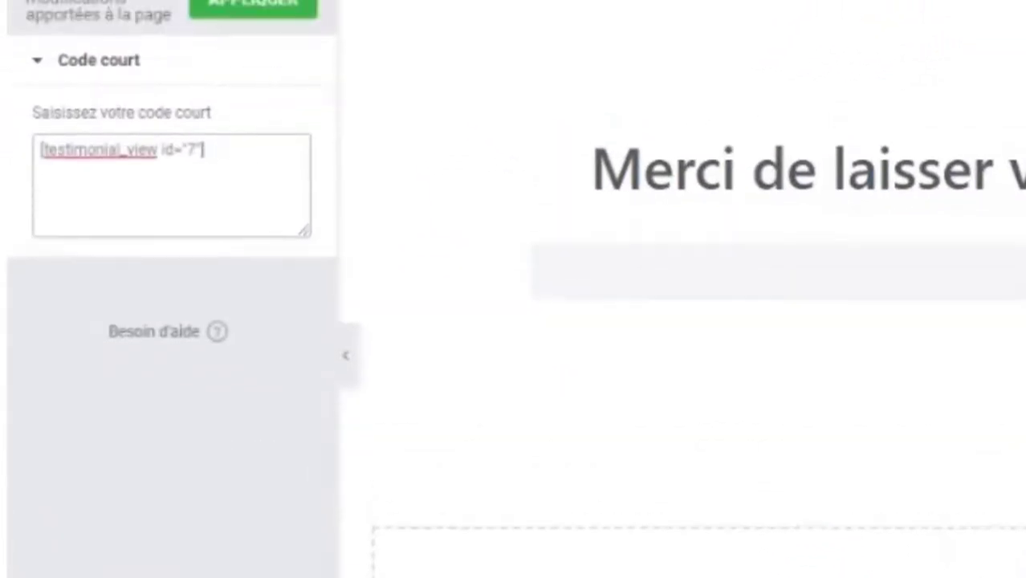
click(252, 59)
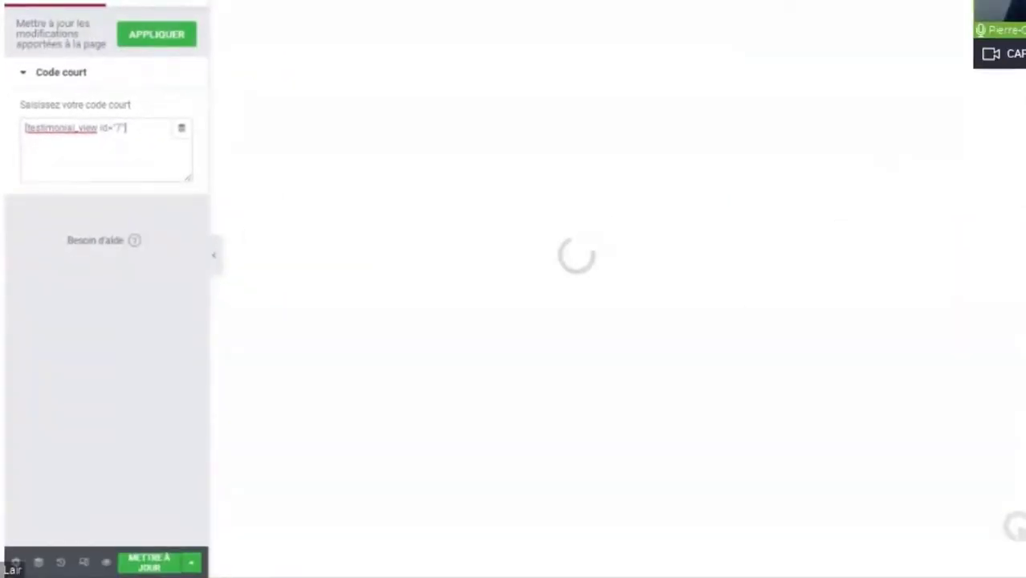
scroll(670, 321, down, 1)
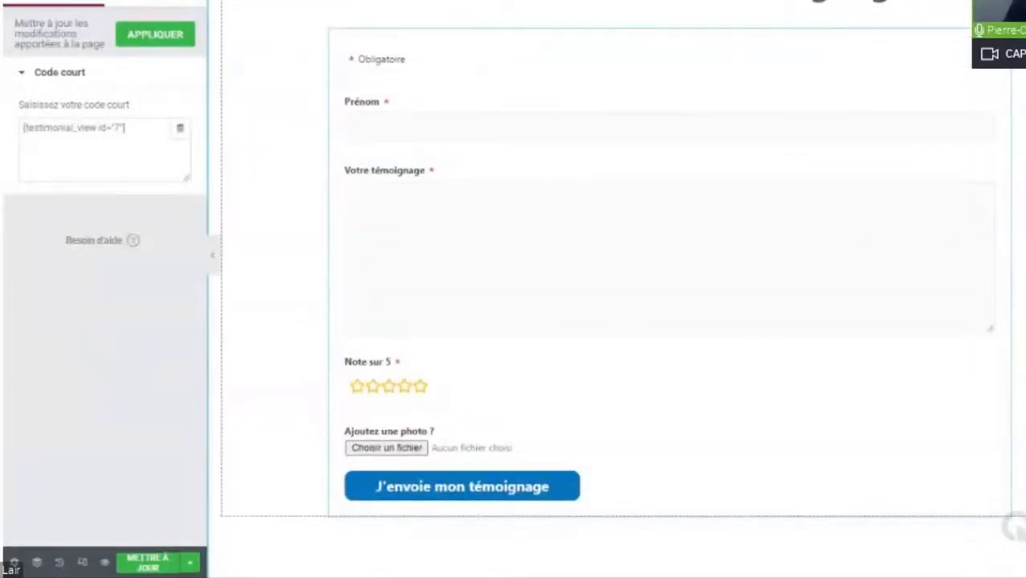
scroll(418, 357, down, 2)
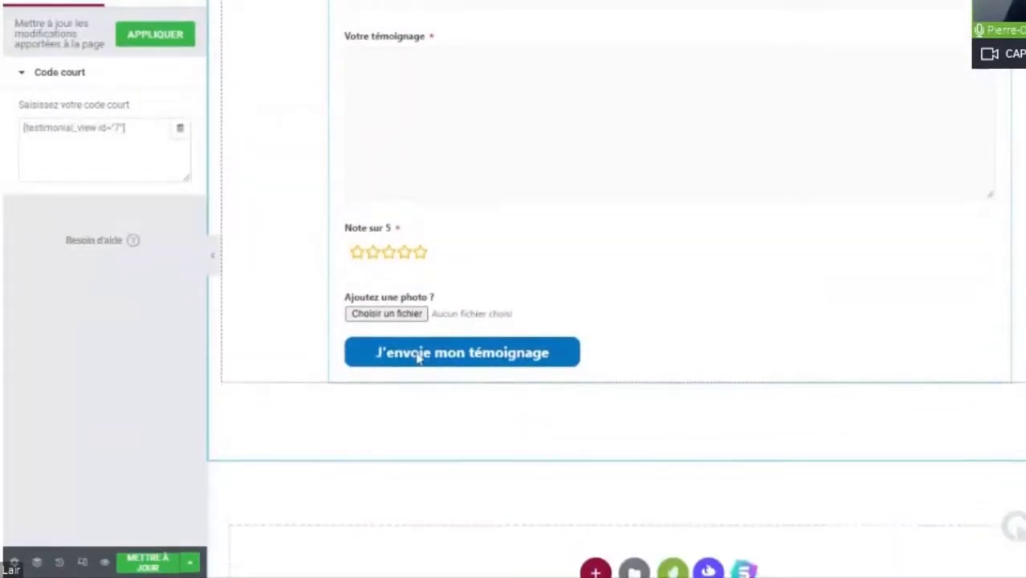
scroll(413, 293, up, 1)
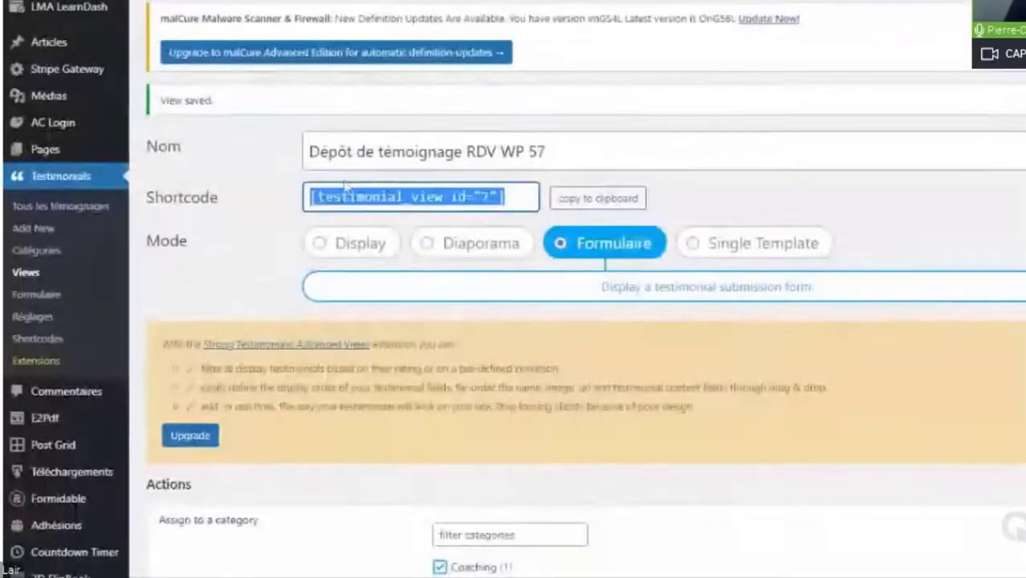
In the Strong Testimonials form settings, change the submit button text to "Je valide mon témoignage".
scroll(95, 227, down, 1)
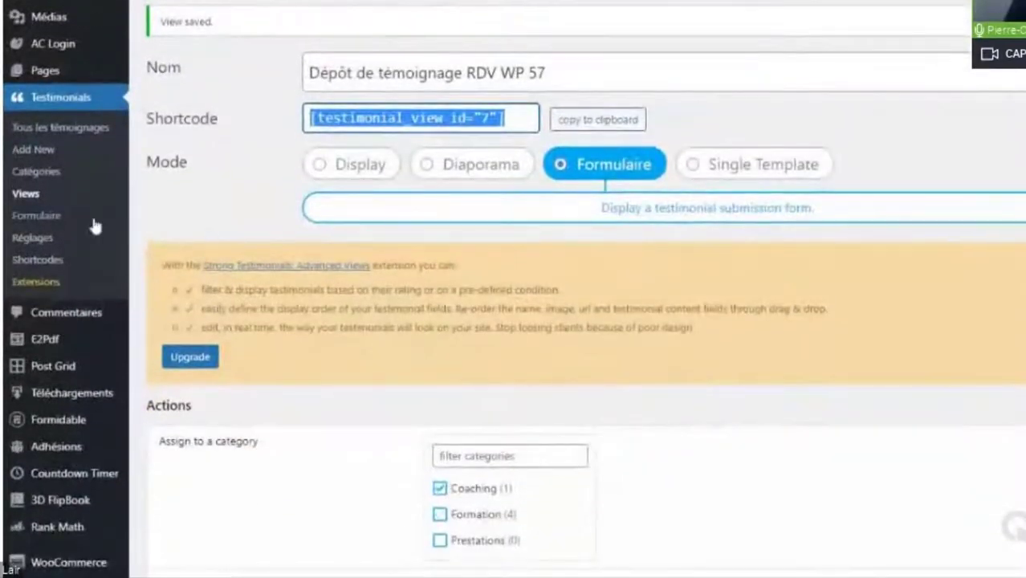
click(46, 226)
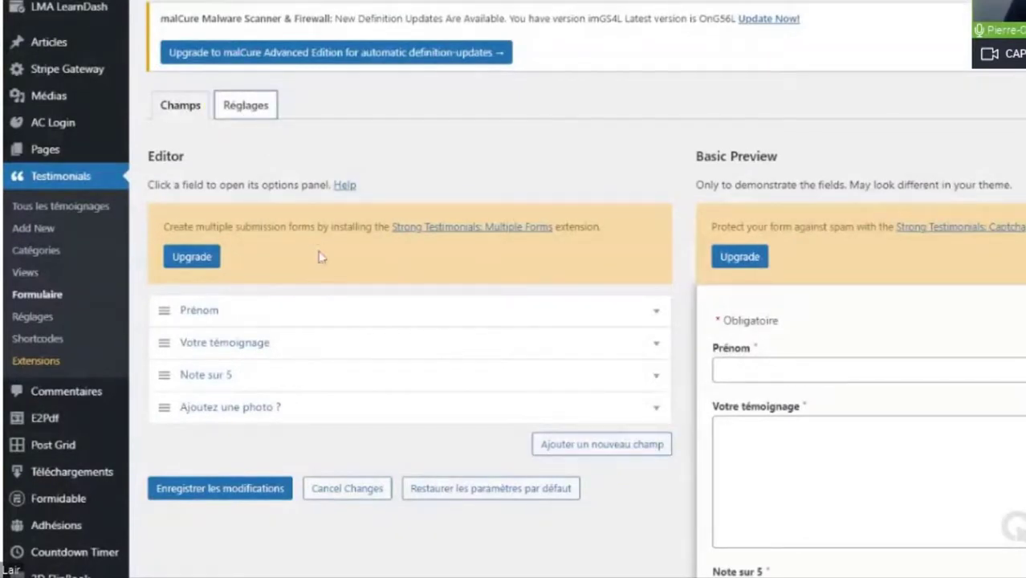
click(246, 107)
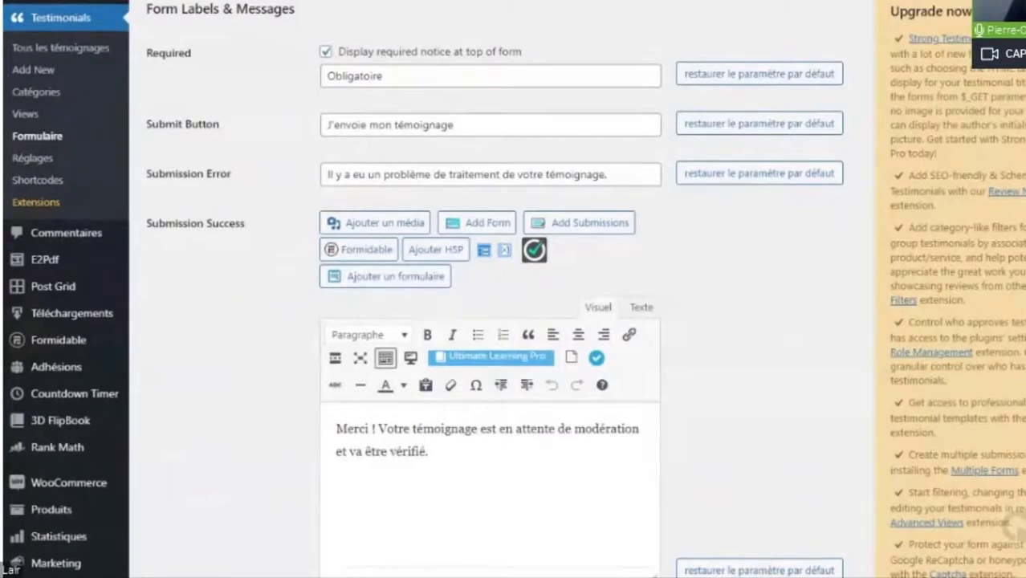
drag(455, 125, 325, 125)
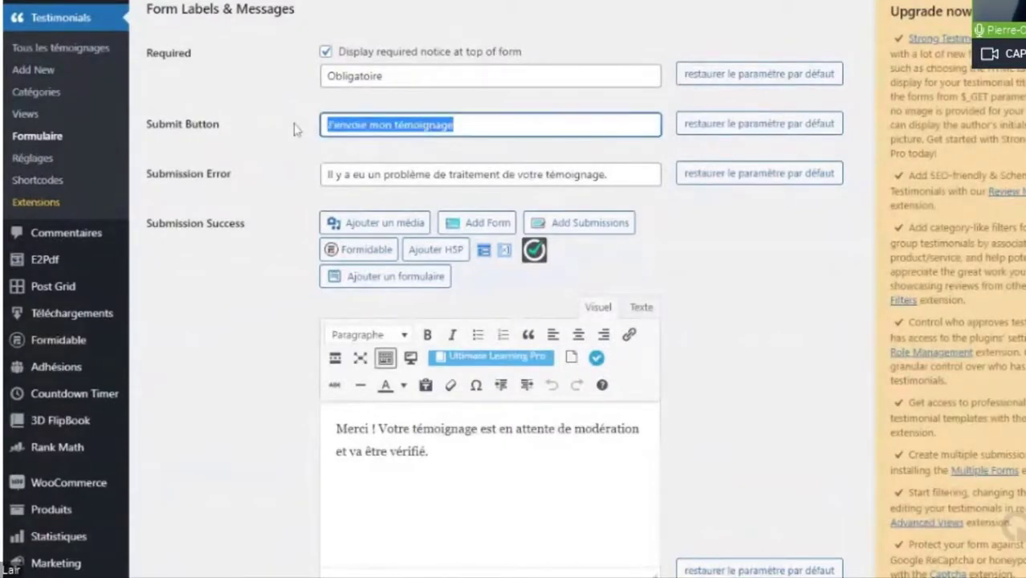
text(Je valide mon t)
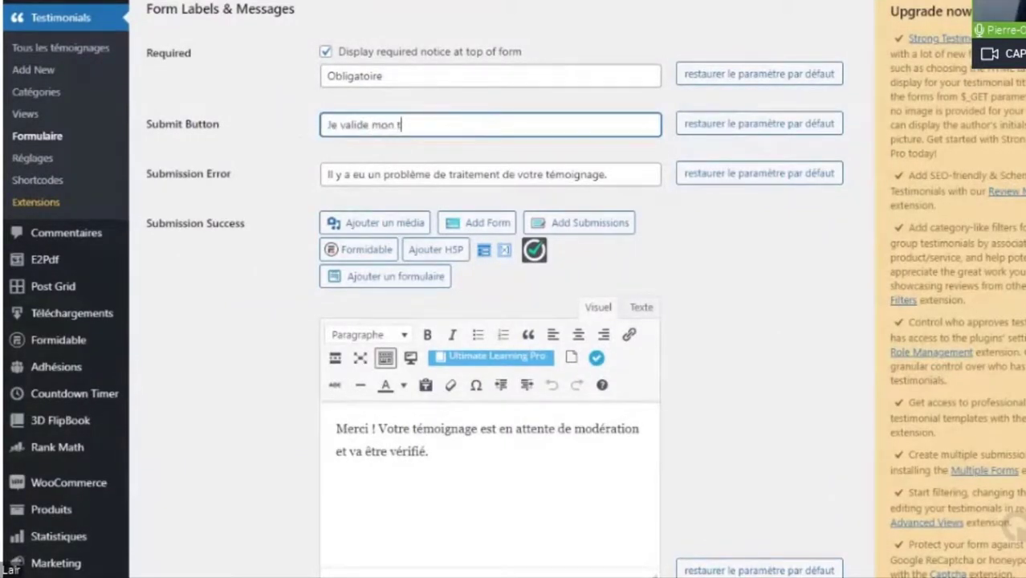
text(émoignage)
scroll(490, 321, down, 2)
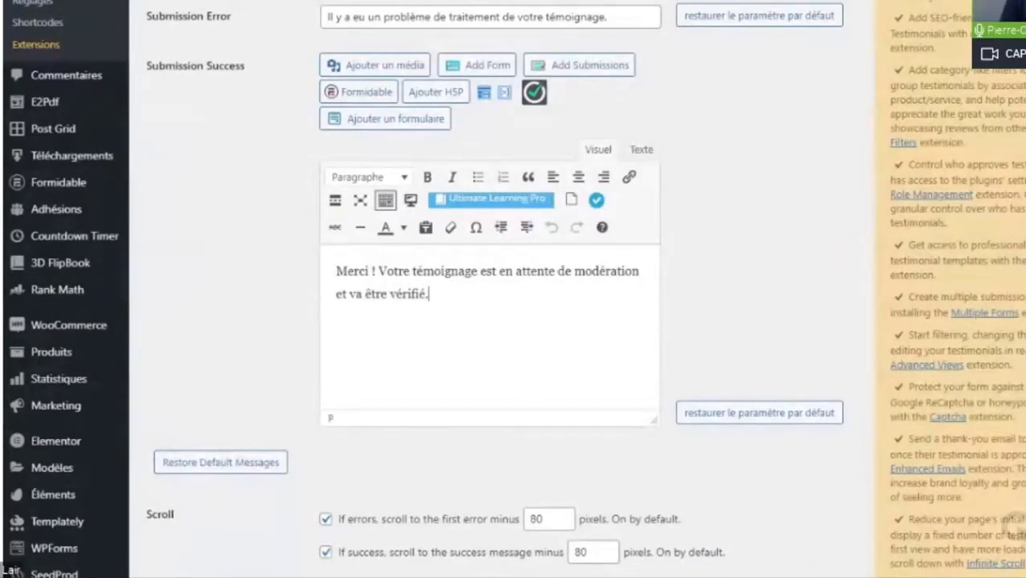
Review the submission success message and the submit button text, and save the form settings.
key(ctrl+shift+Left)
key(ctrl+shift+Left)
key(ctrl+shift+Home)
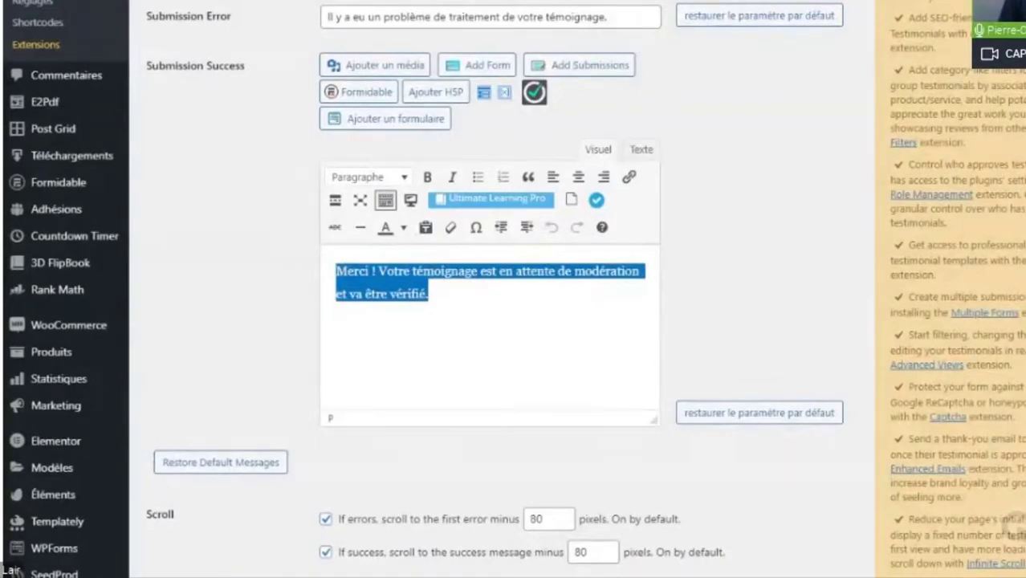
key(shift+Tab)
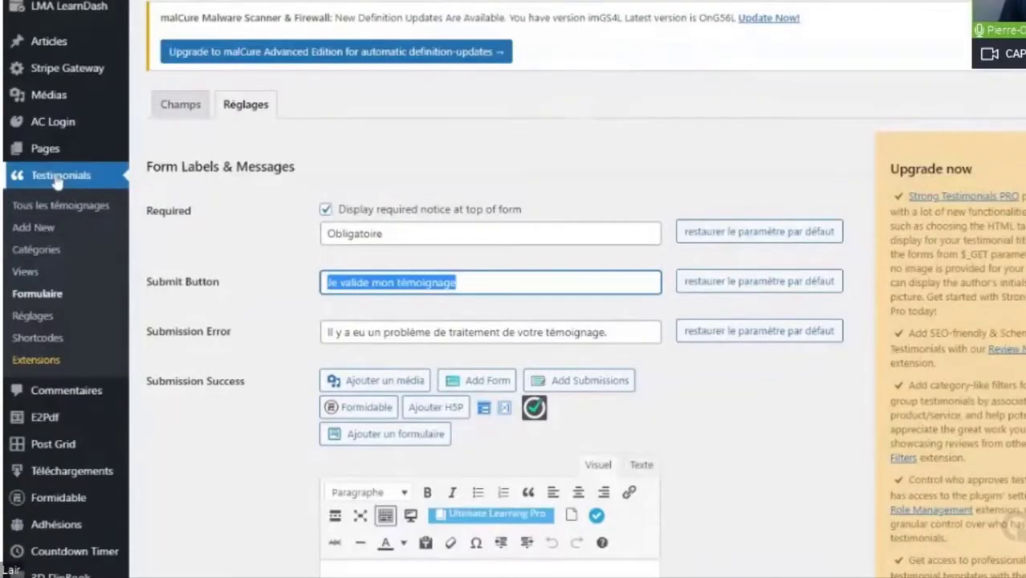
scroll(201, 361, down, 15)
click(285, 503)
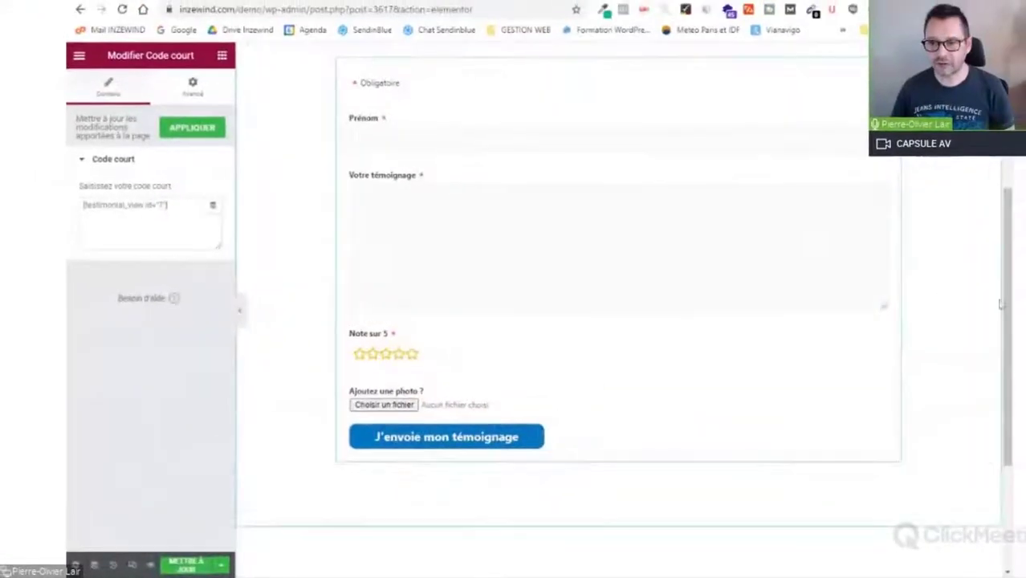
Leave the Elementor editor and open the live "deposer-un-temoignage" page.
scroll(1010, 295, up, 1)
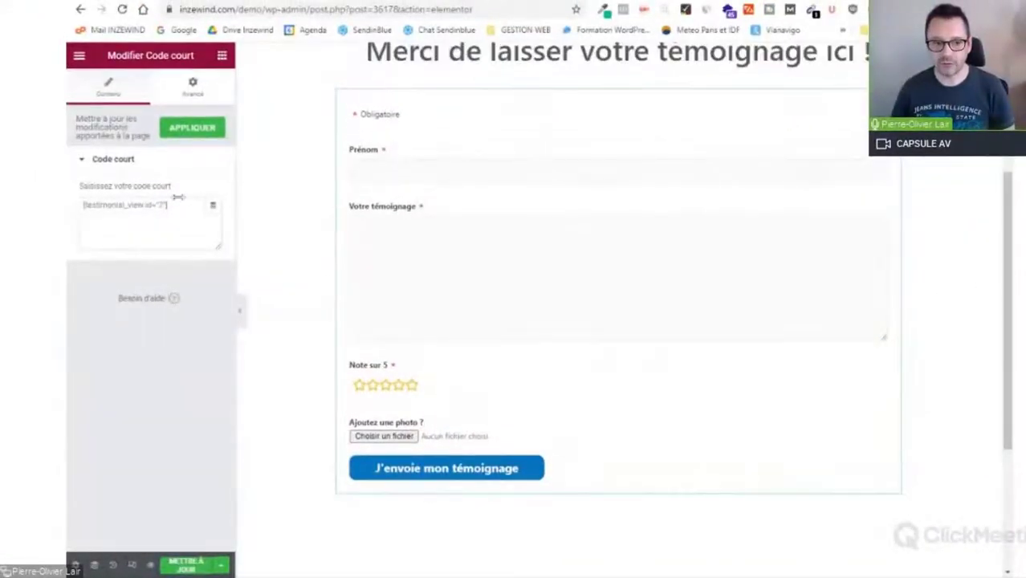
click(78, 56)
click(85, 254)
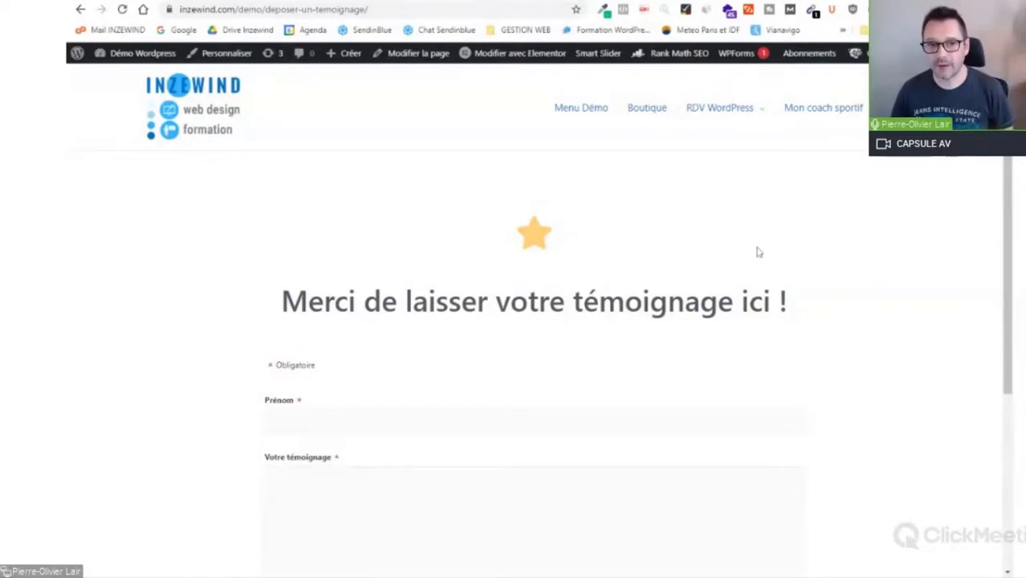
Examine the live page's web address and its testimonial form from the heading down to the submit button.
drag(369, 8, 171, 14)
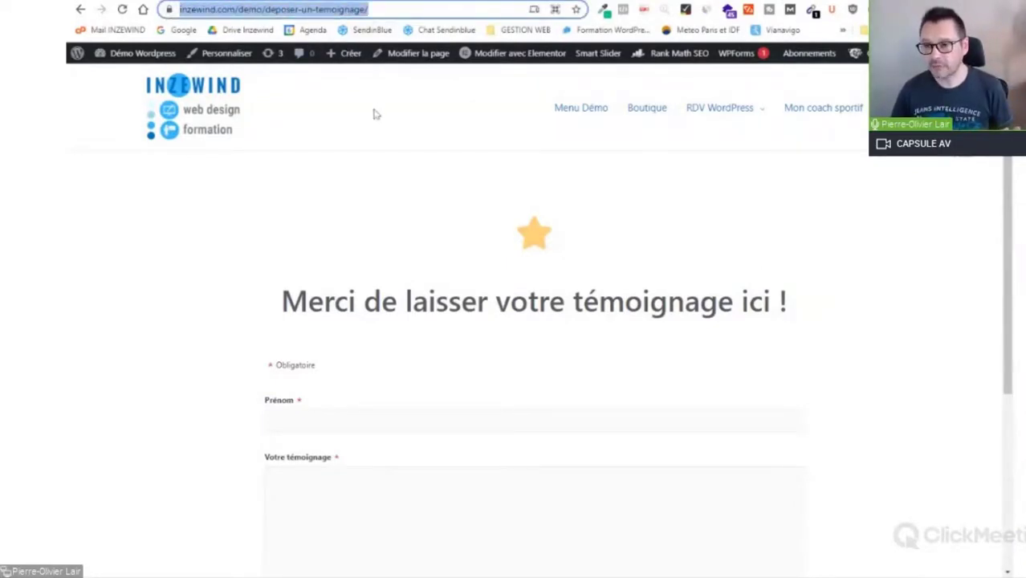
key(Right)
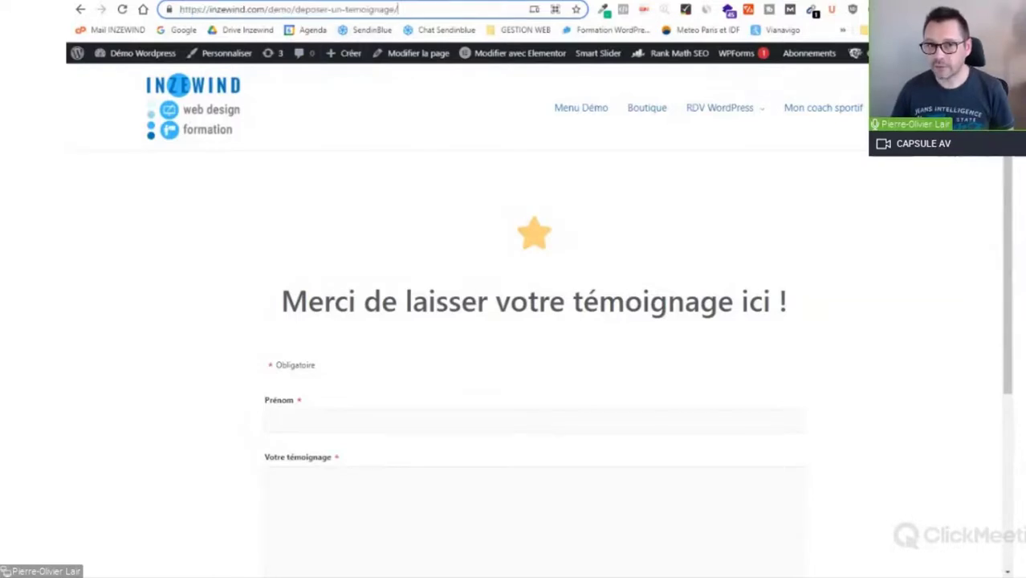
drag(398, 8, 180, 9)
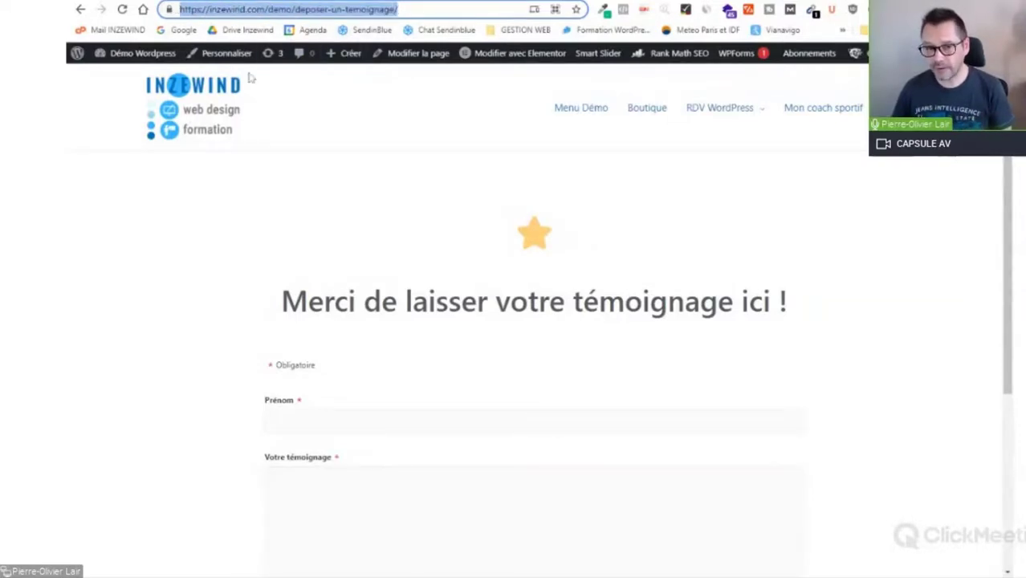
scroll(362, 211, down, 3)
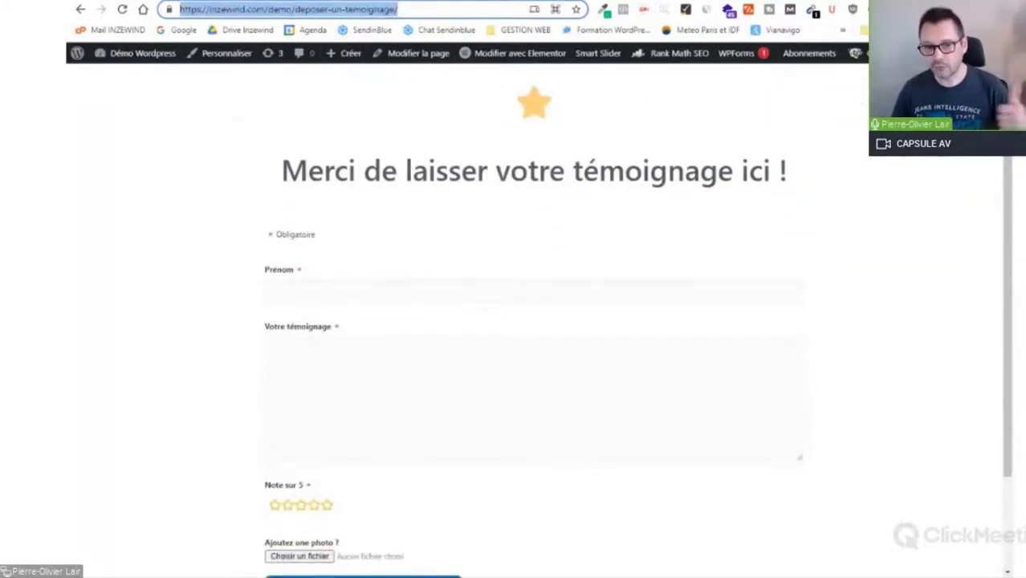
scroll(328, 456, down, 3)
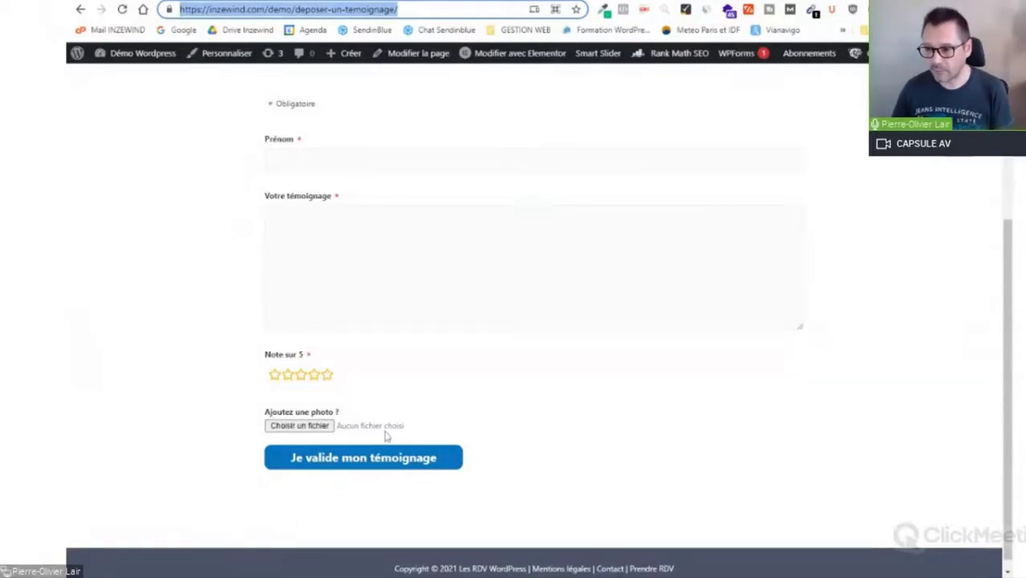
scroll(373, 360, up, 4)
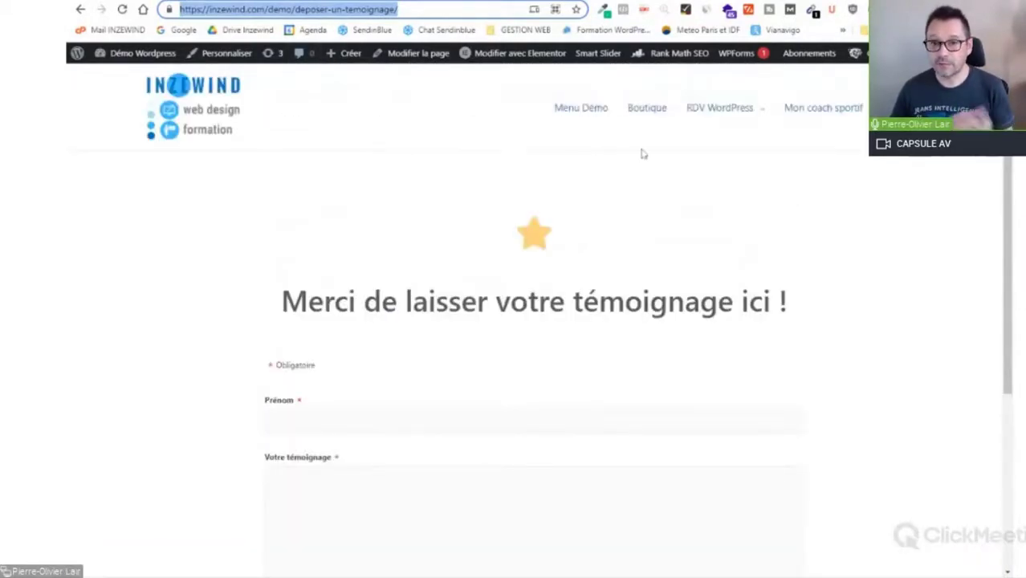
scroll(639, 155, down, 2)
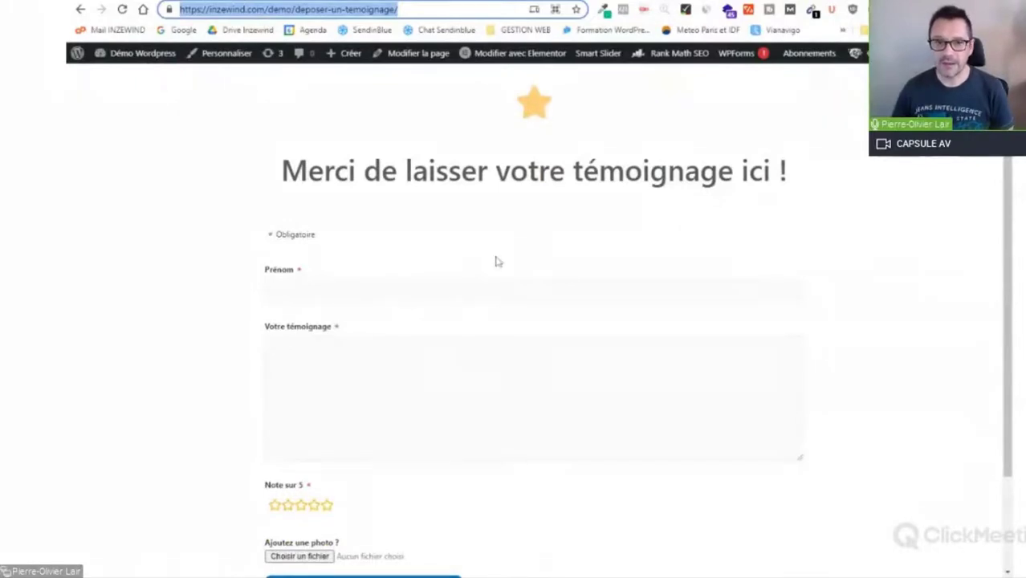
Switch to the "rdv-wordpress-057" page and open the submission form through its "Je dépose un témoignage" link.
key(ctrl+Tab)
scroll(783, 418, down, 5)
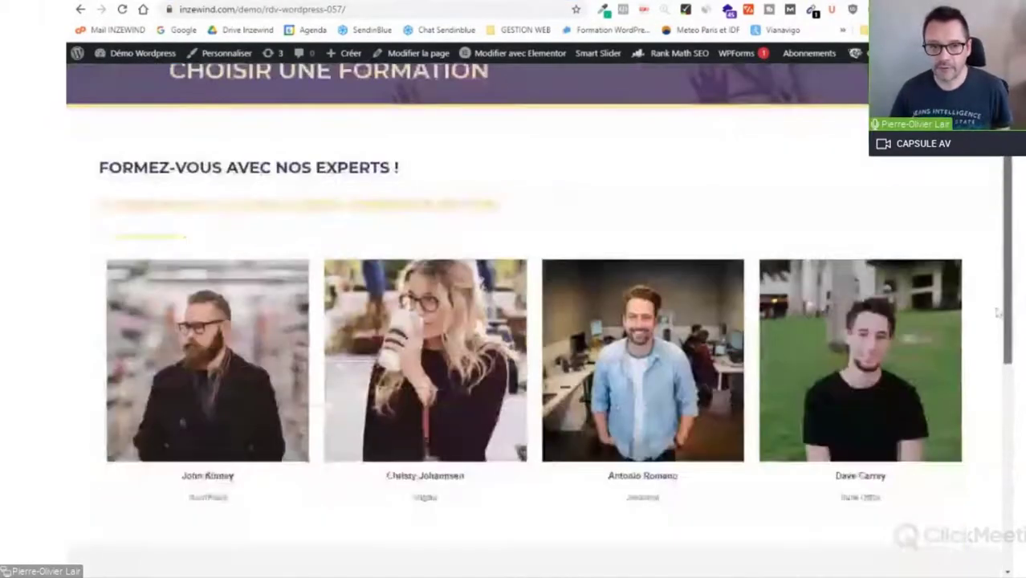
scroll(996, 402, down, 2)
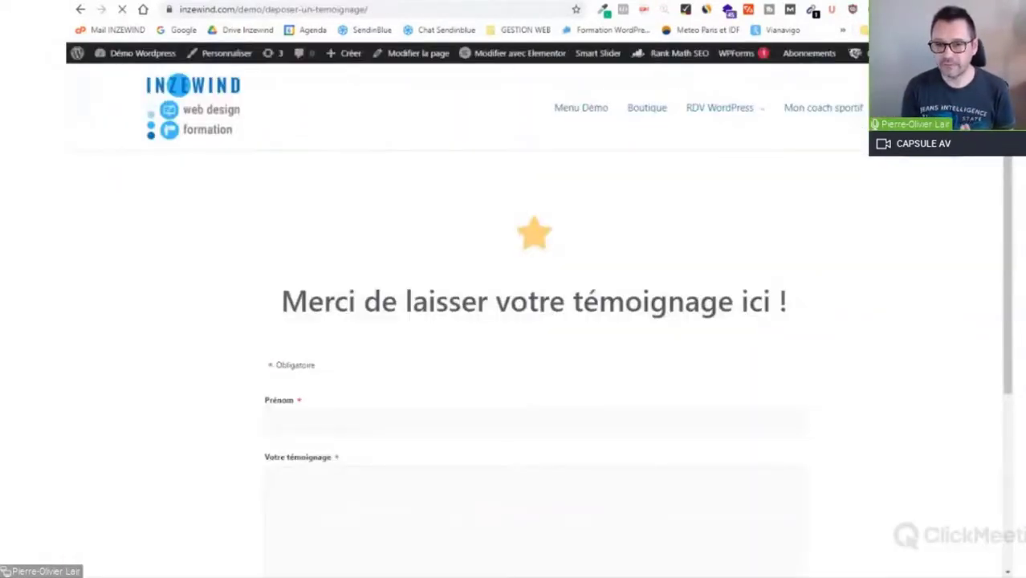
Fill in the form with a first name and the testimonial "Superbe séance de coaching qui m'a permis de lancer mon activité".
scroll(57, 126, down, 3)
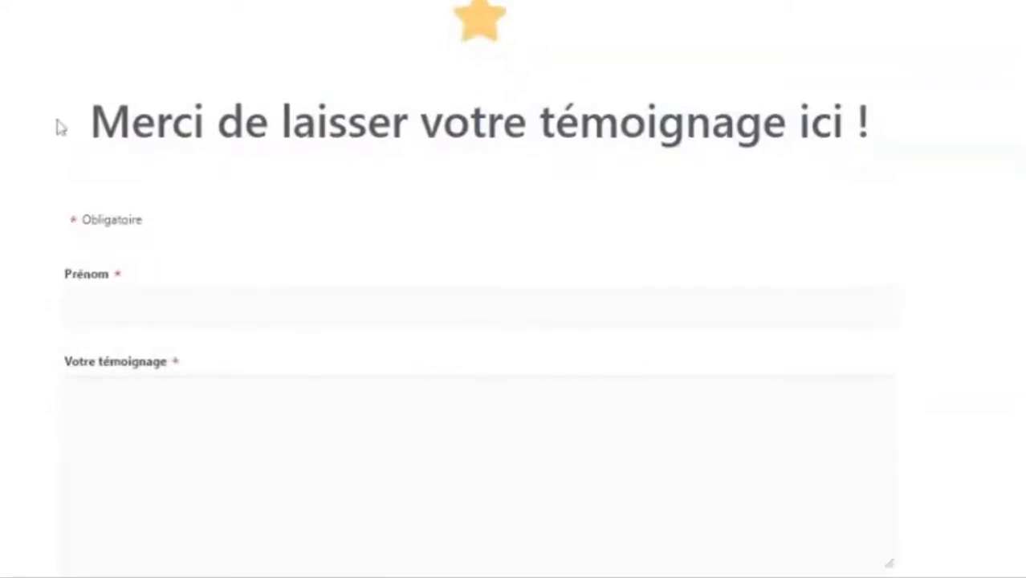
click(133, 144)
text(Pierre)
click(74, 226)
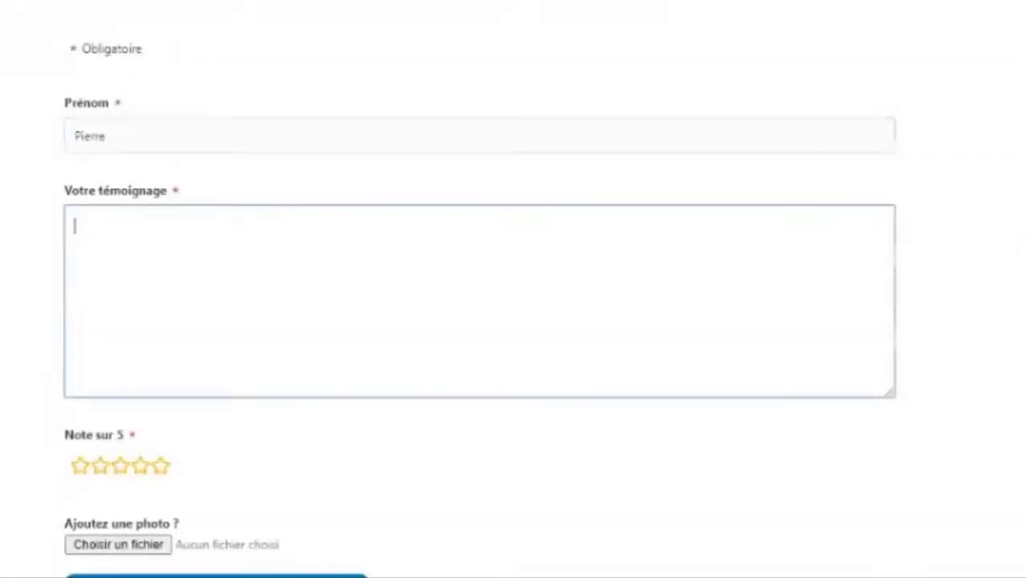
text(Su)
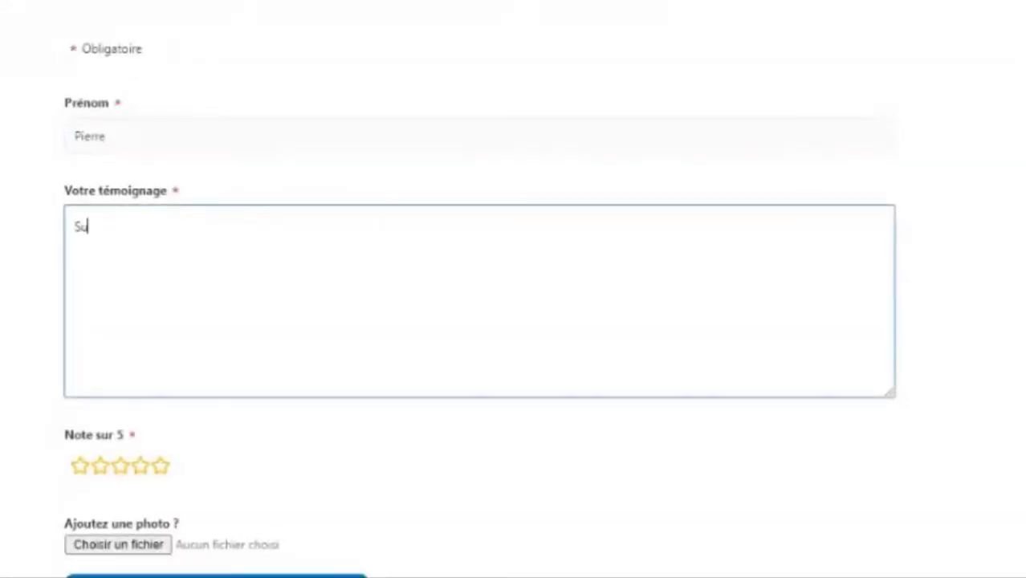
text(perbe seance)
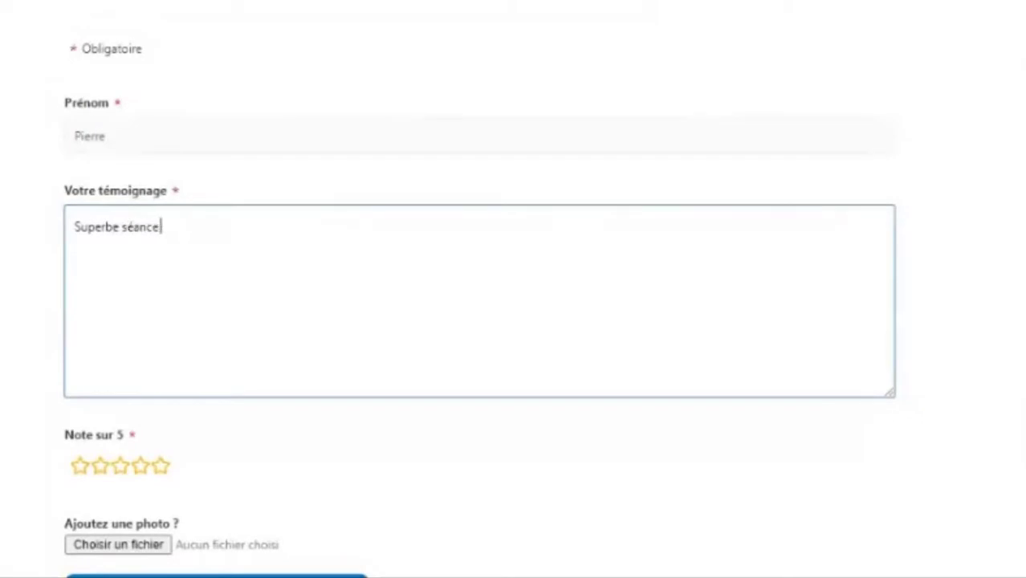
text( de coaching qui )
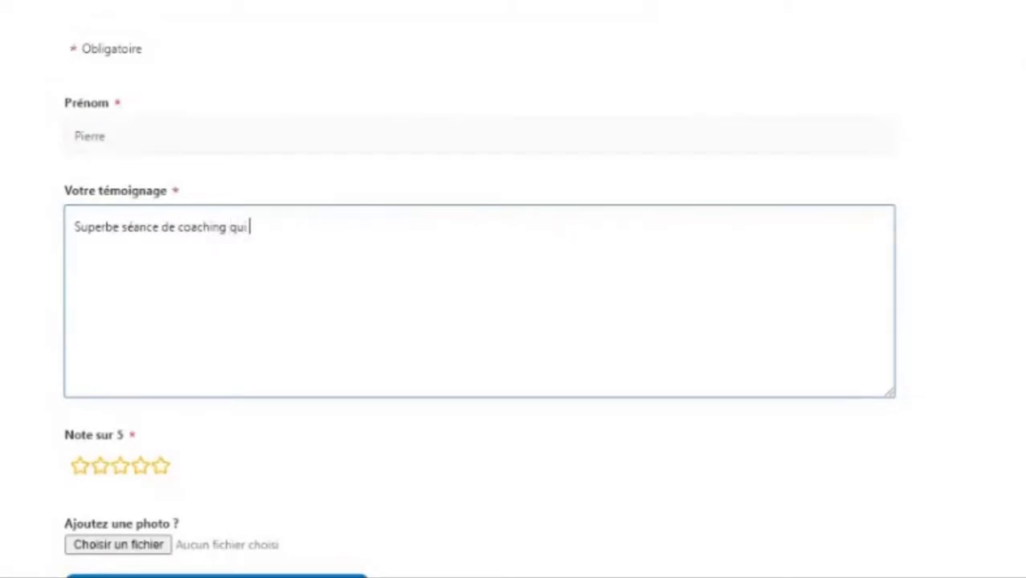
text(m'a permis de)
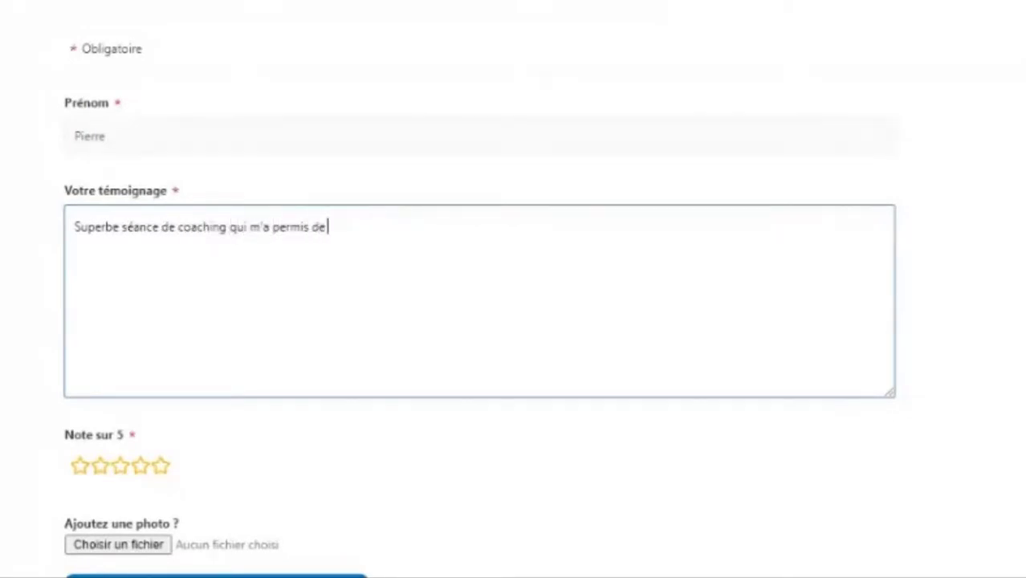
text( lancer mon activité)
scroll(328, 16, down, 3)
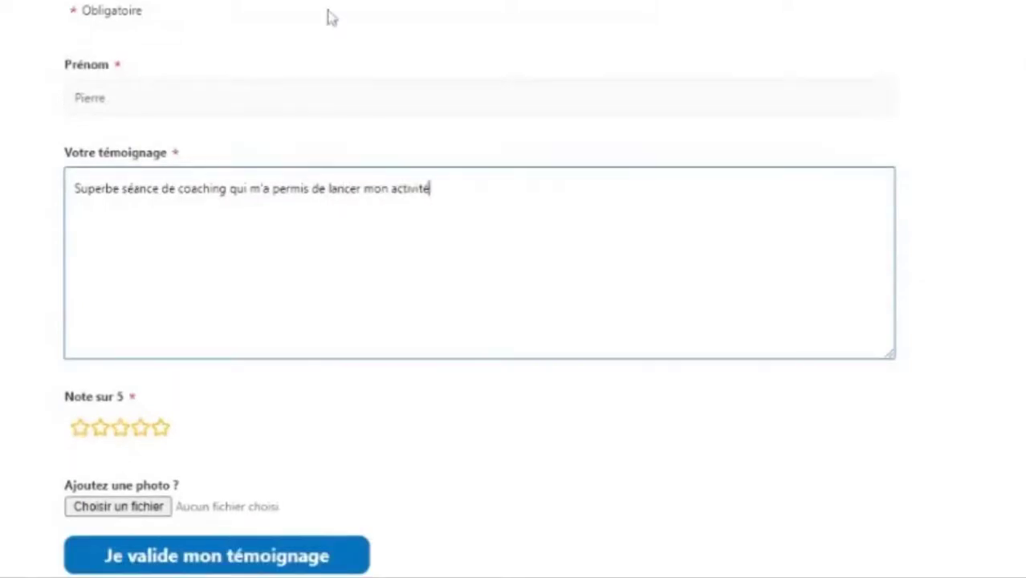
Give the testimonial a five-star rating and replace the first name with a different one.
click(161, 265)
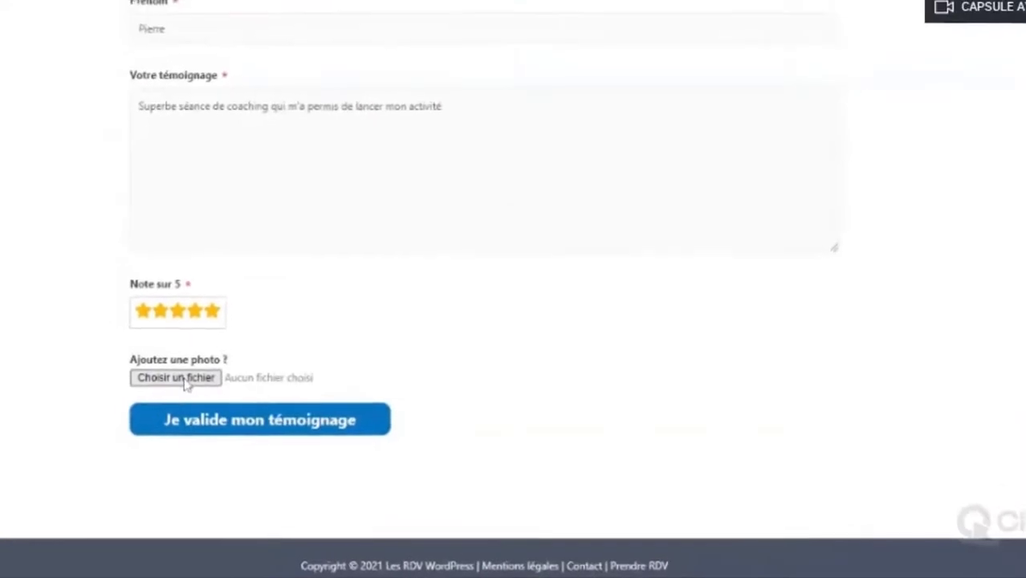
key(shift+Tab)
key(shift+Tab)
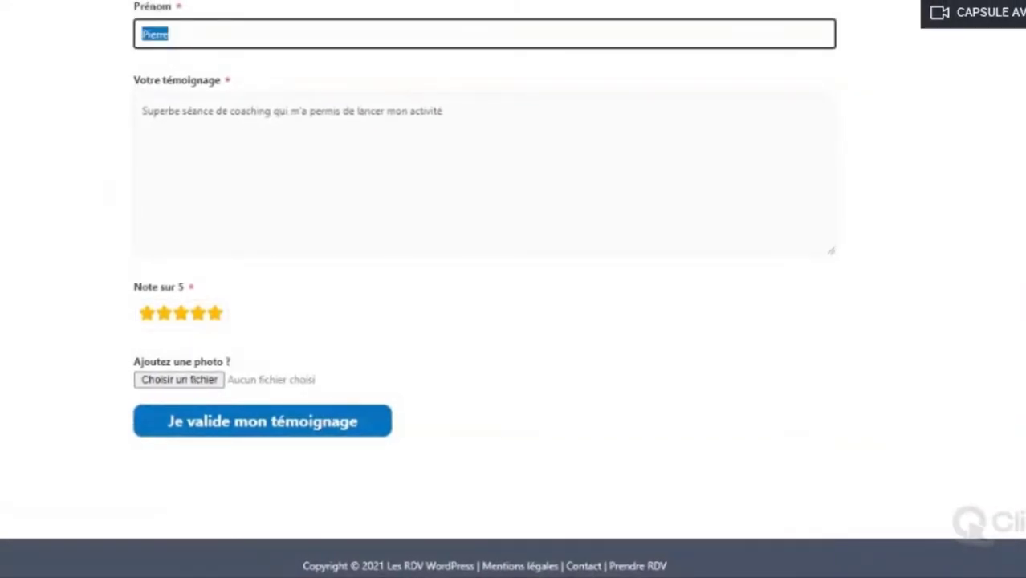
text(Karine)
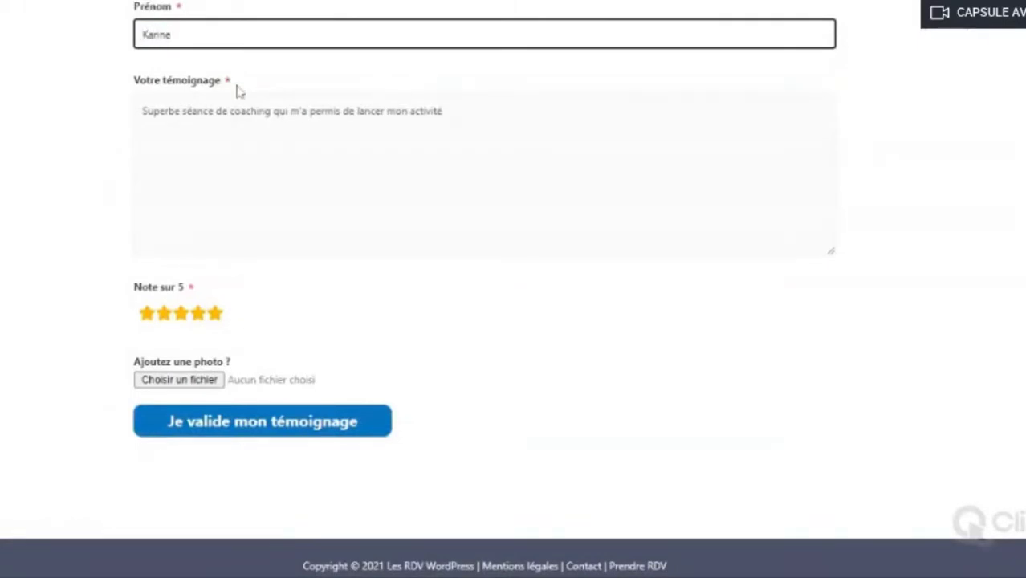
scroll(238, 91, up, 1)
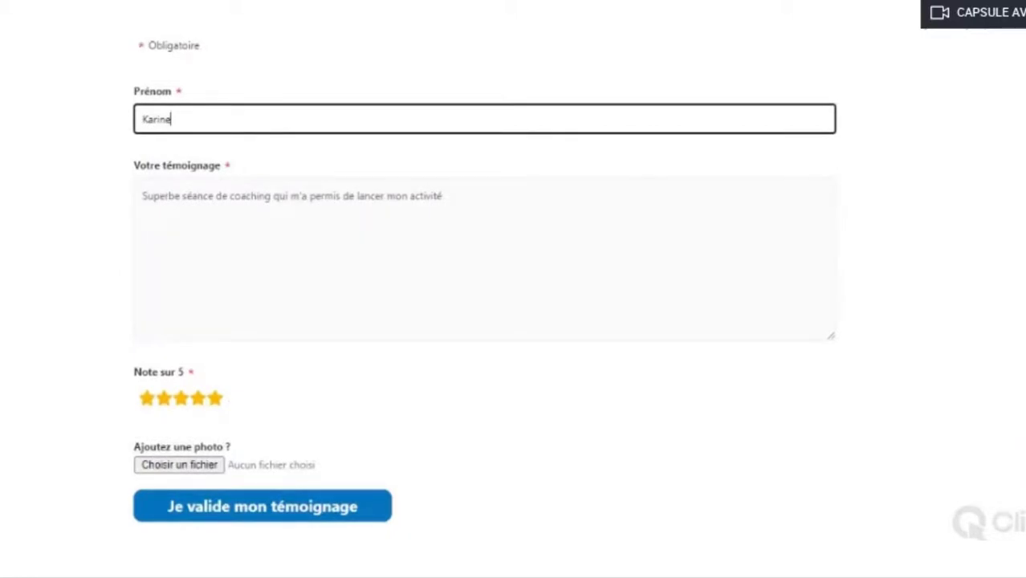
Attach a portrait photo file to the testimonial and submit the form.
scroll(223, 385, down, 1)
click(191, 387)
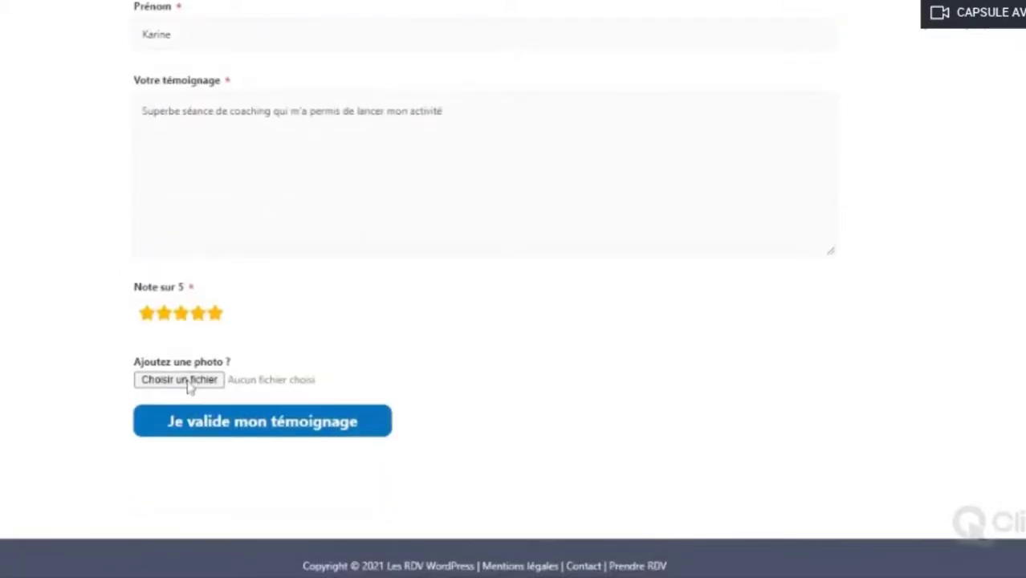
click(190, 387)
click(267, 430)
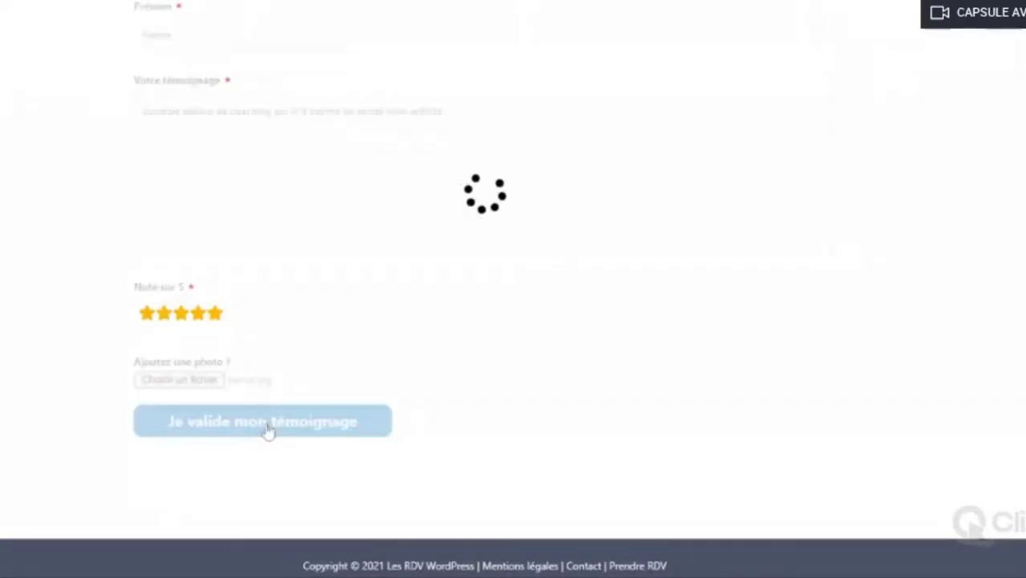
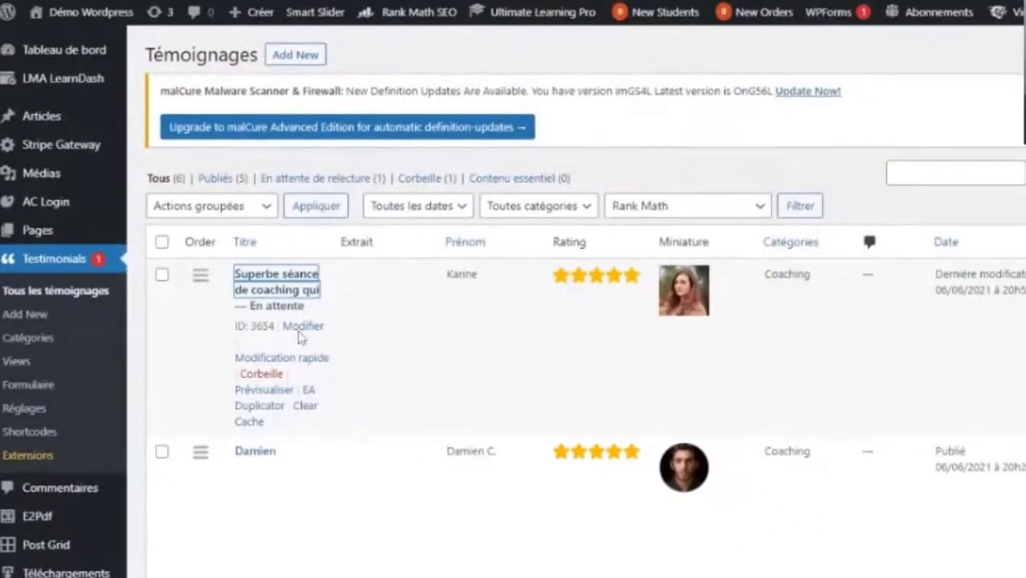
Open the pending "Superbe séance de coaching qui" testimonial for editing and review its title, content, client details and photo.
click(302, 326)
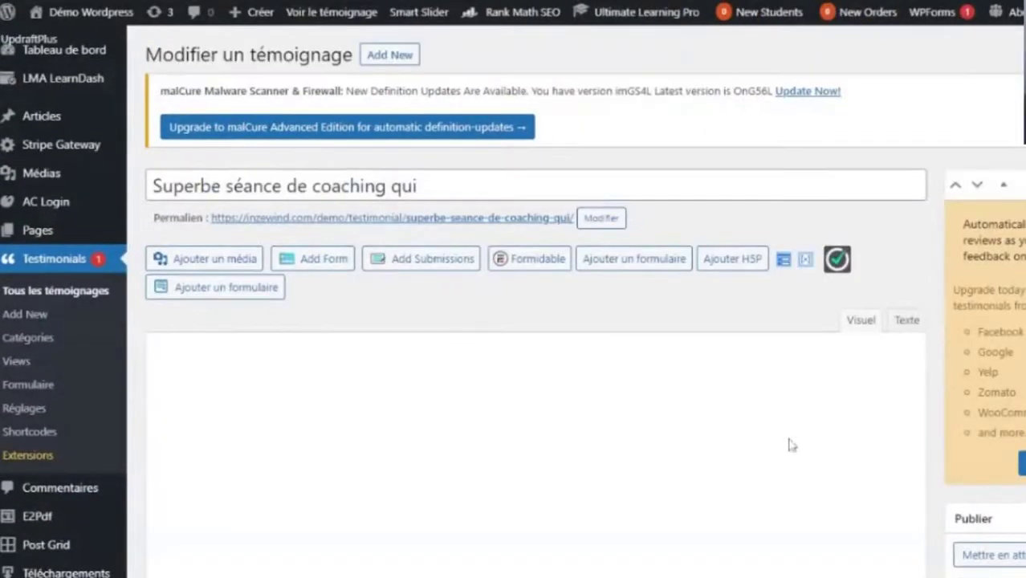
scroll(729, 452, down, 1)
drag(418, 102, 152, 102)
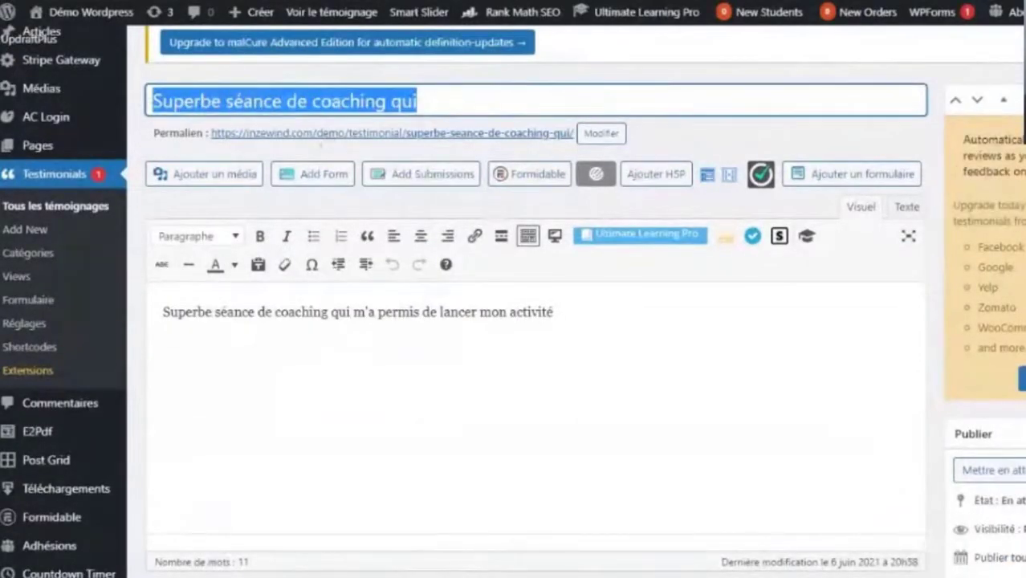
click(321, 311)
drag(555, 312, 162, 312)
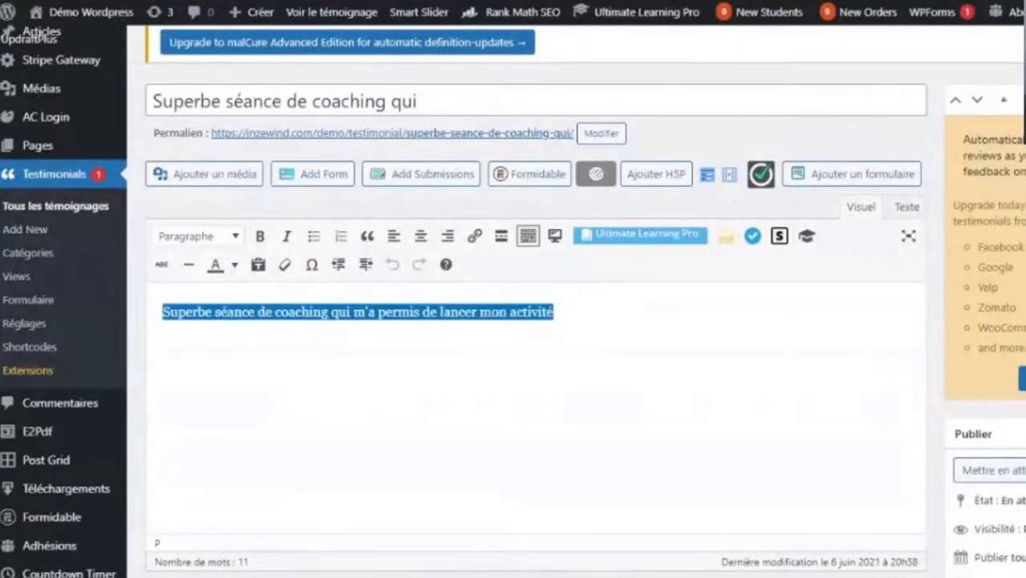
scroll(341, 385, down, 5)
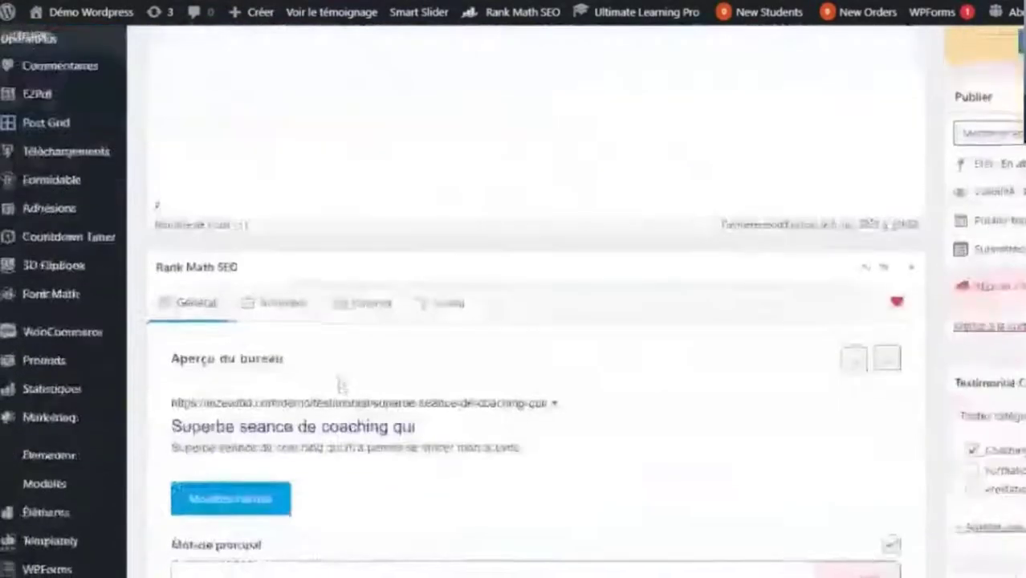
scroll(342, 386, down, 8)
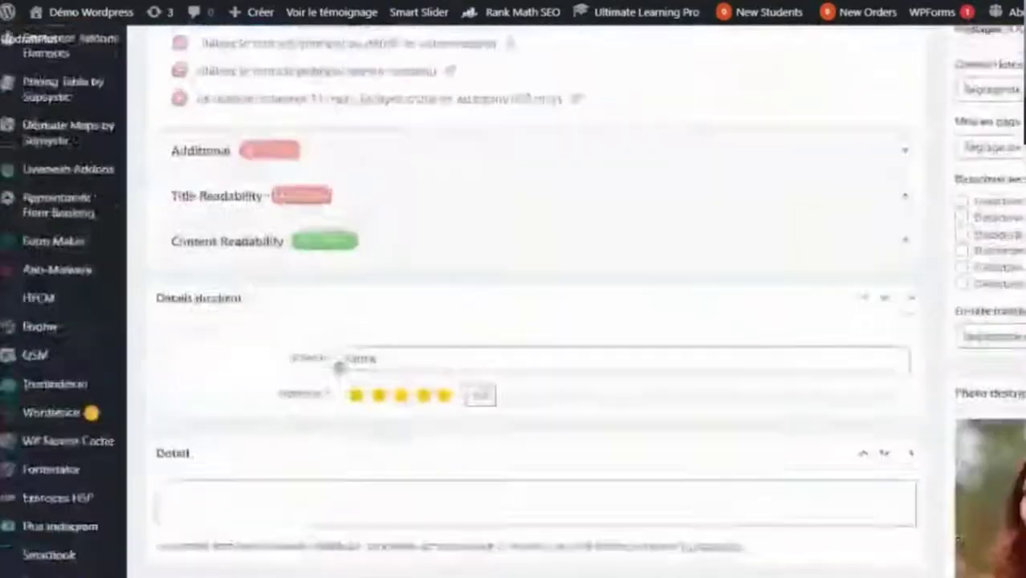
scroll(339, 366, down, 2)
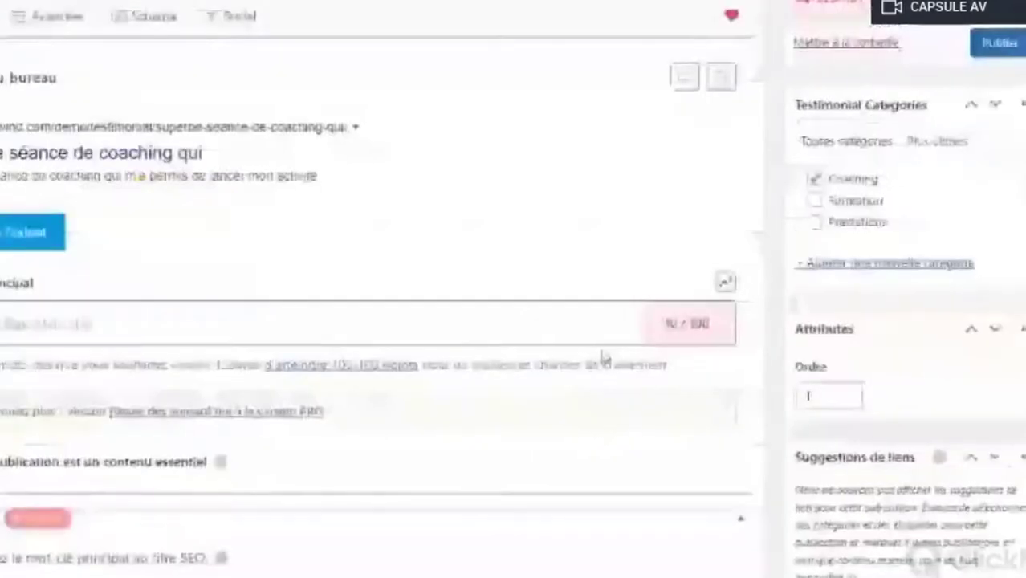
Publish the pending testimonial and advance the live page's testimonial slideshow from it to the following entry.
scroll(958, 248, up, 2)
scroll(954, 252, up, 2)
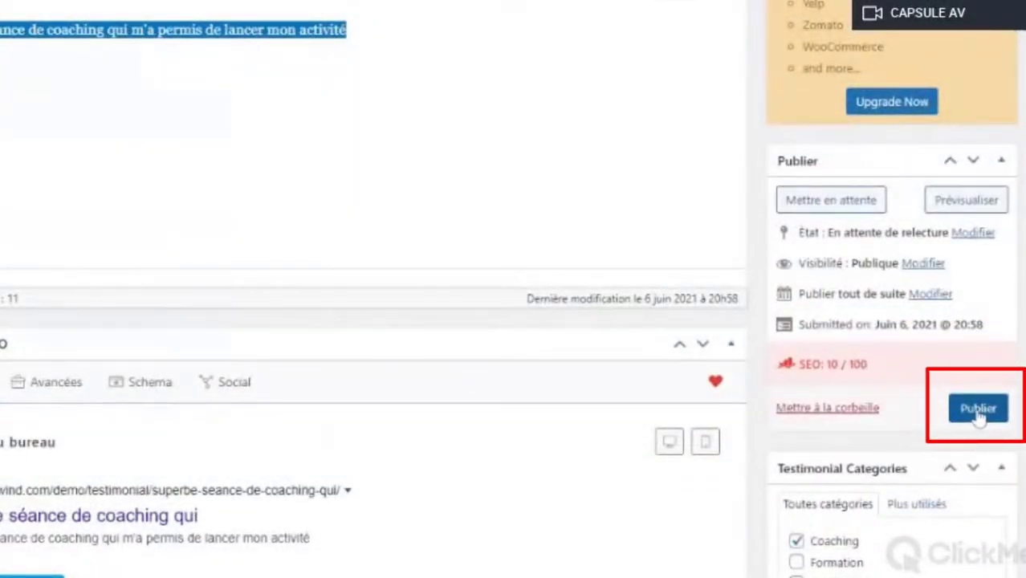
click(978, 409)
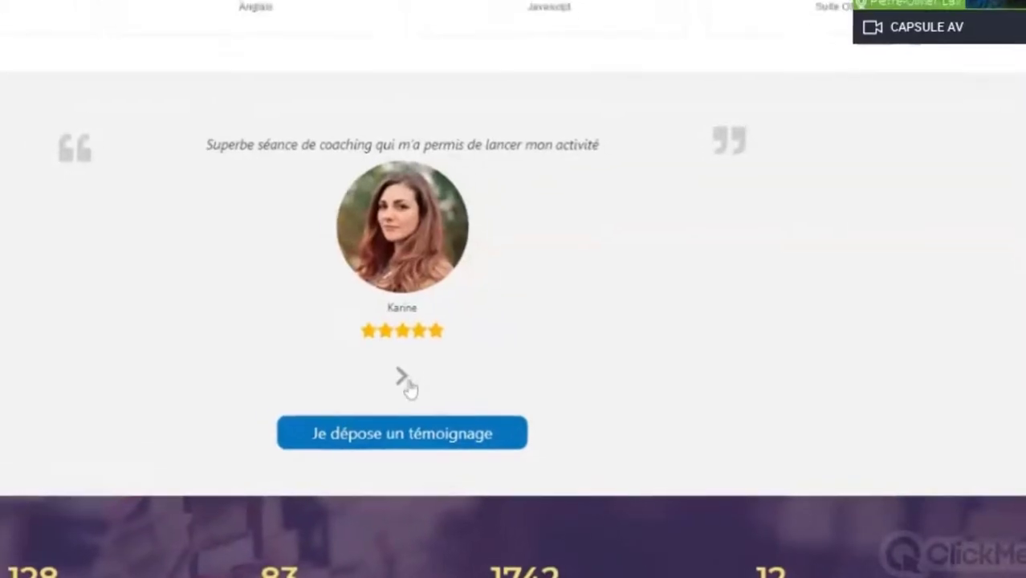
click(404, 383)
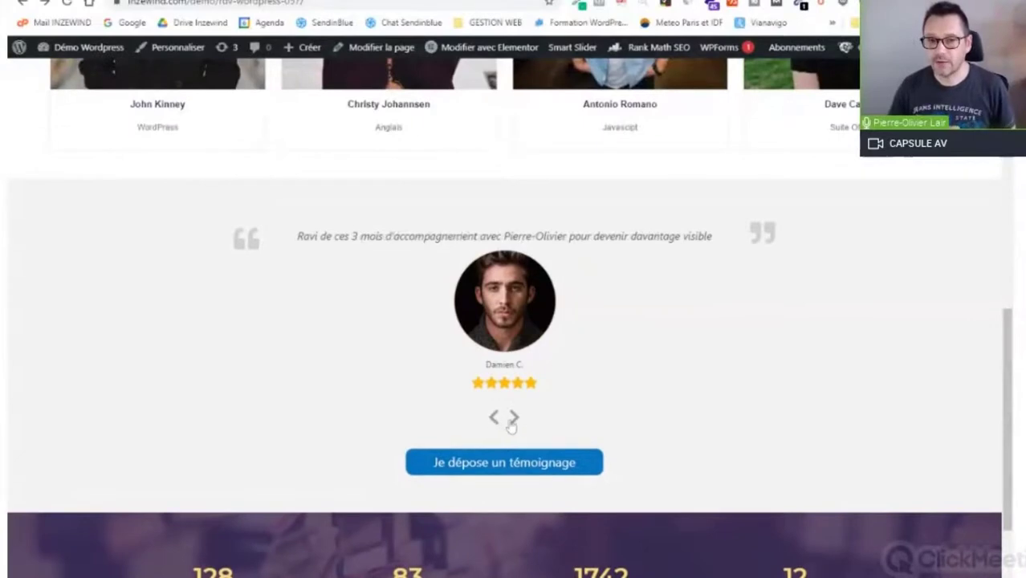